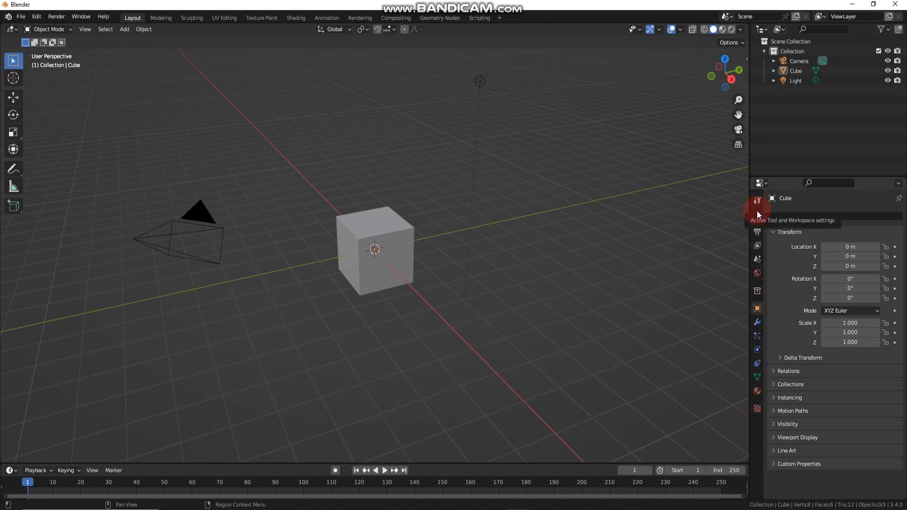
Select the cube and clear the selection
click(358, 234)
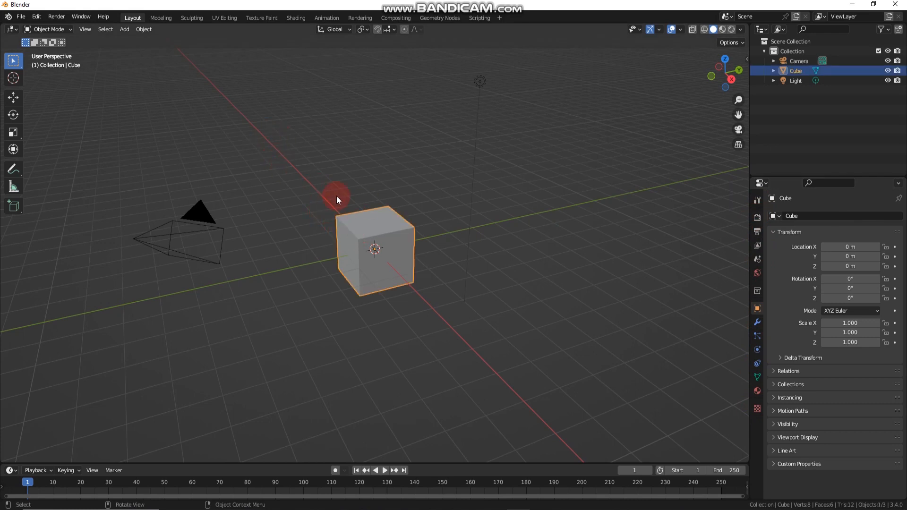
click(313, 214)
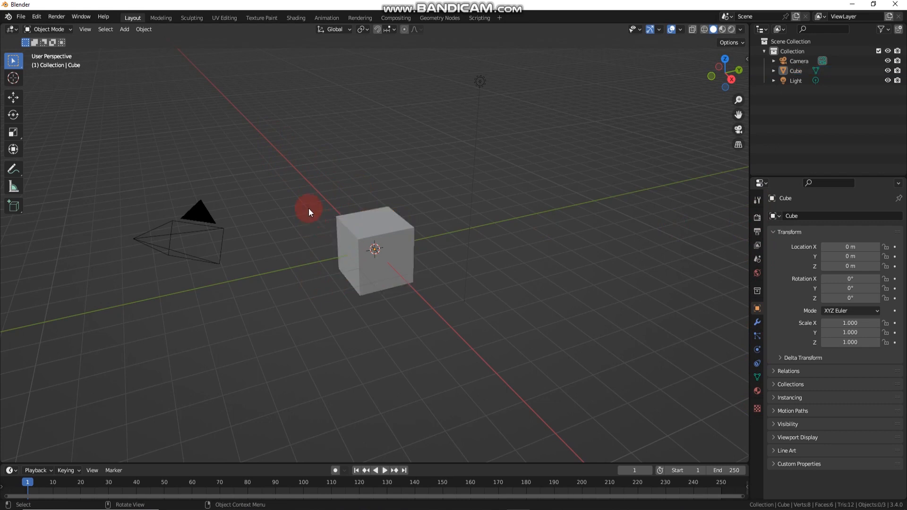
Try Right as the keymap's Select with Mouse Button preference, restore it to Left, and close the preferences
click(36, 18)
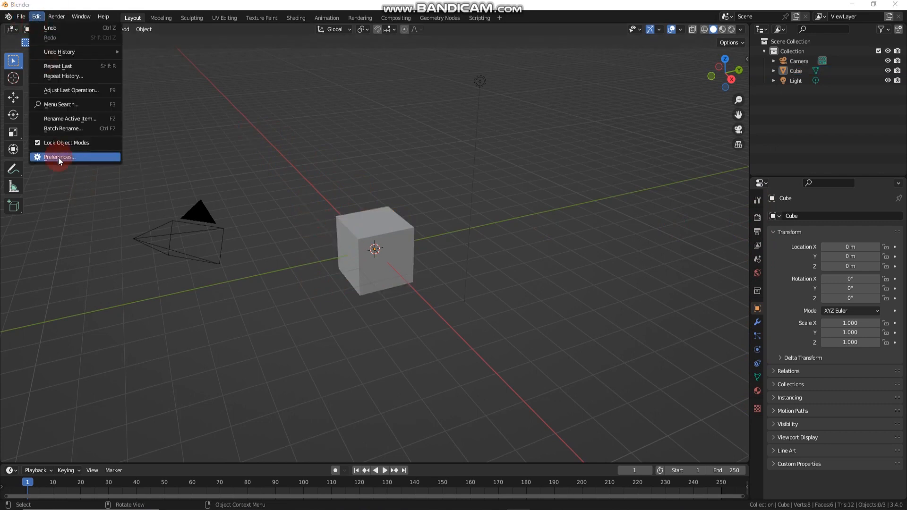
click(58, 157)
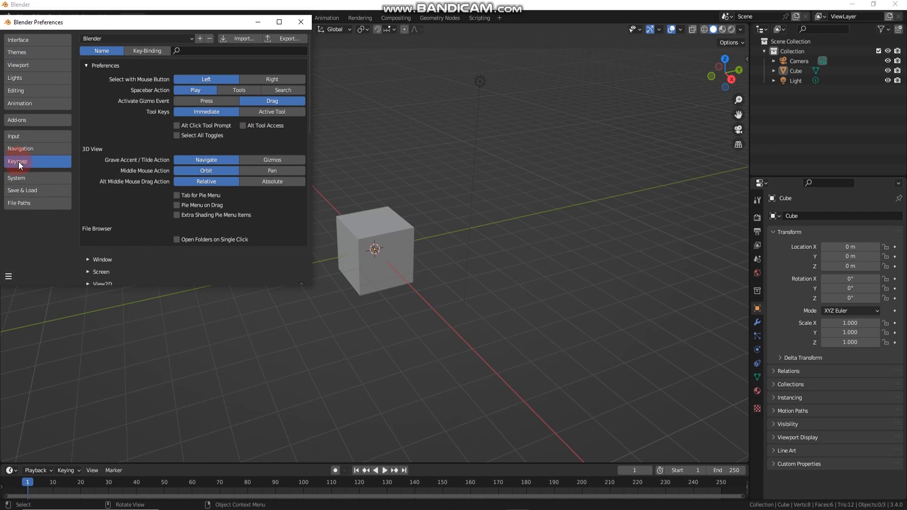
click(265, 80)
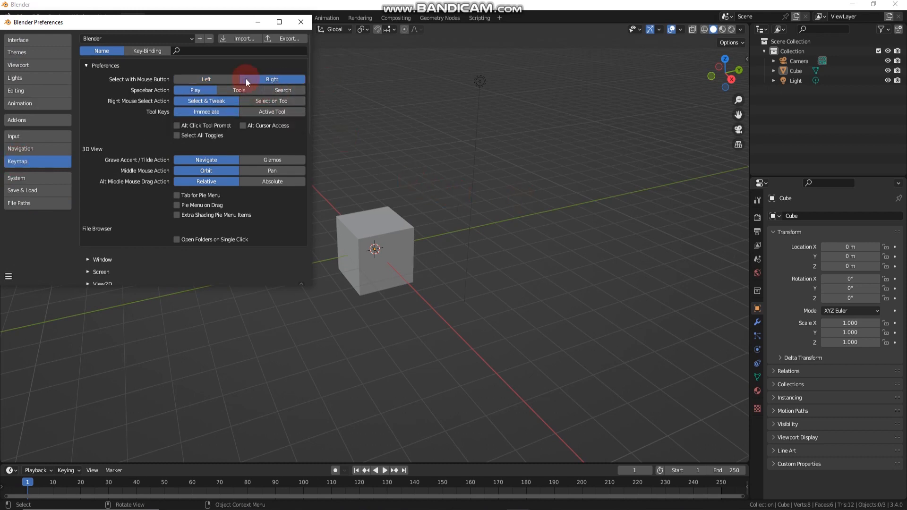
click(211, 80)
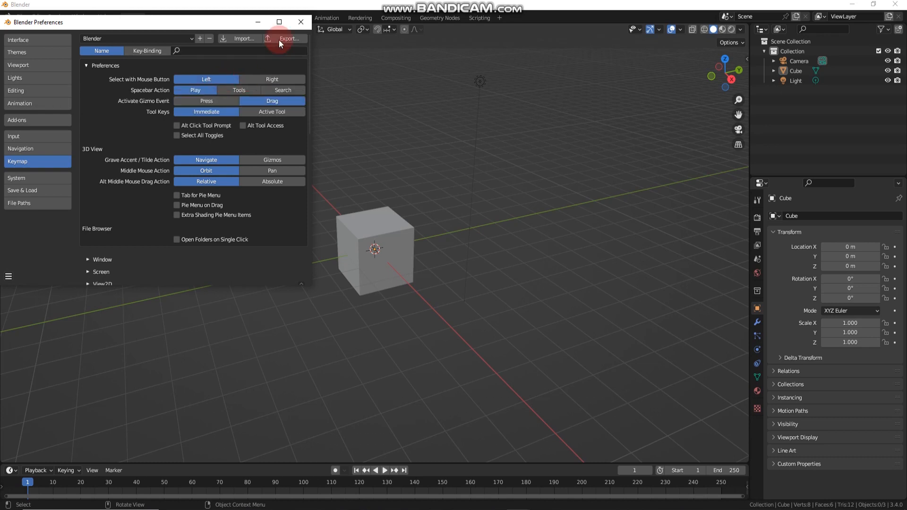
click(305, 21)
Switch the selection tool to Tweak
middle_drag(443, 268, 340, 315)
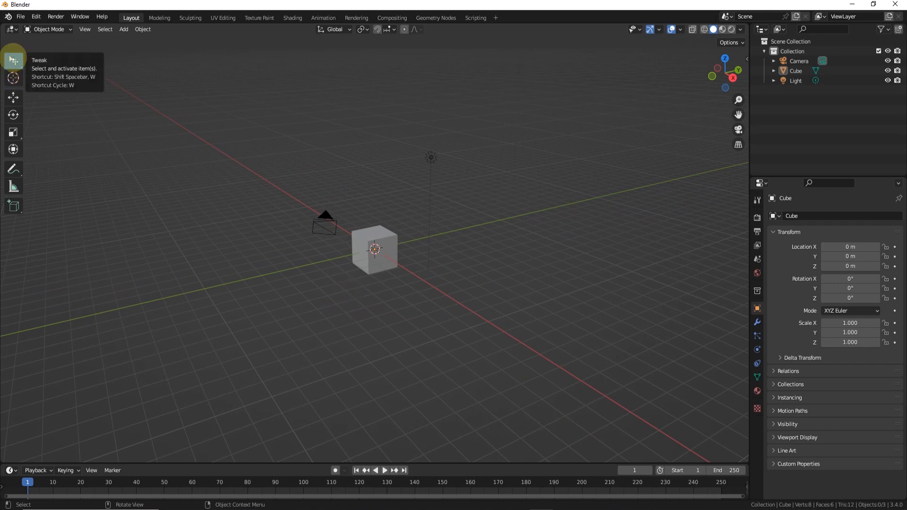
click(13, 60)
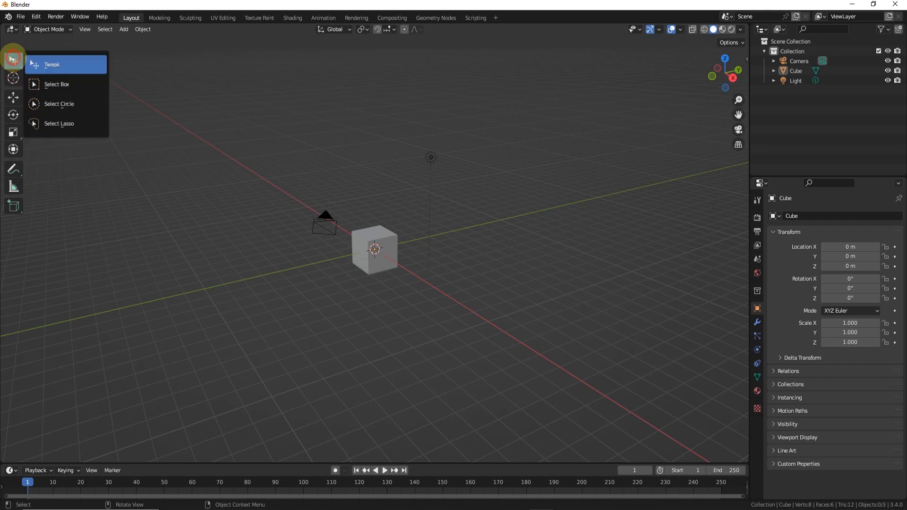
click(59, 65)
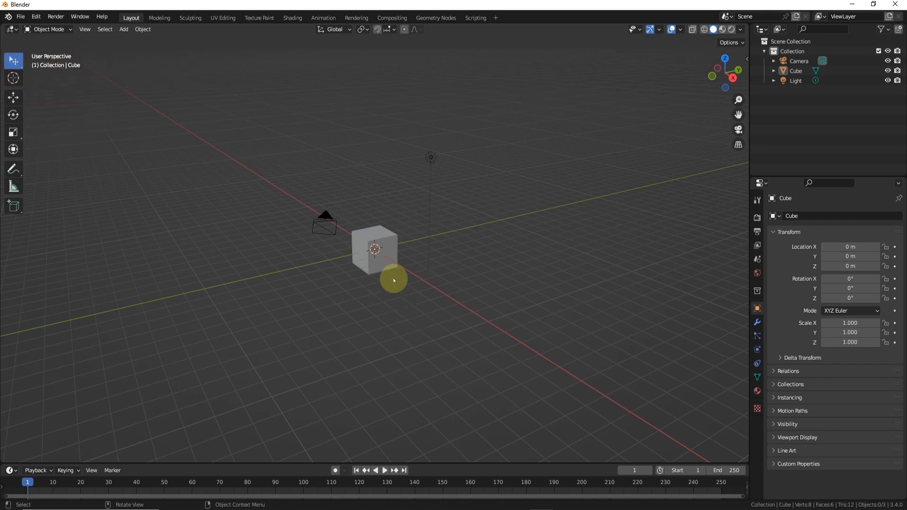
Select the cube, light and camera one at a time, extend the selection to all three, and deselect everything
middle_drag(393, 277, 368, 272)
click(368, 272)
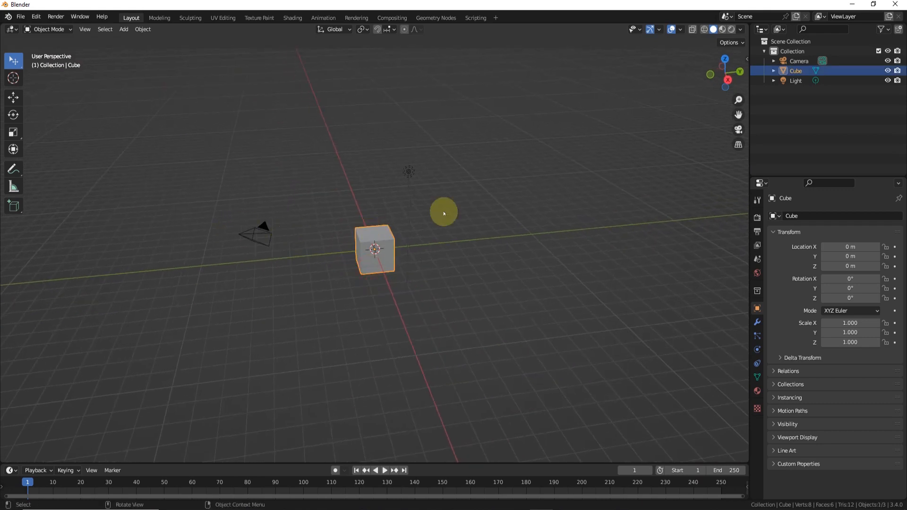
click(411, 176)
click(260, 234)
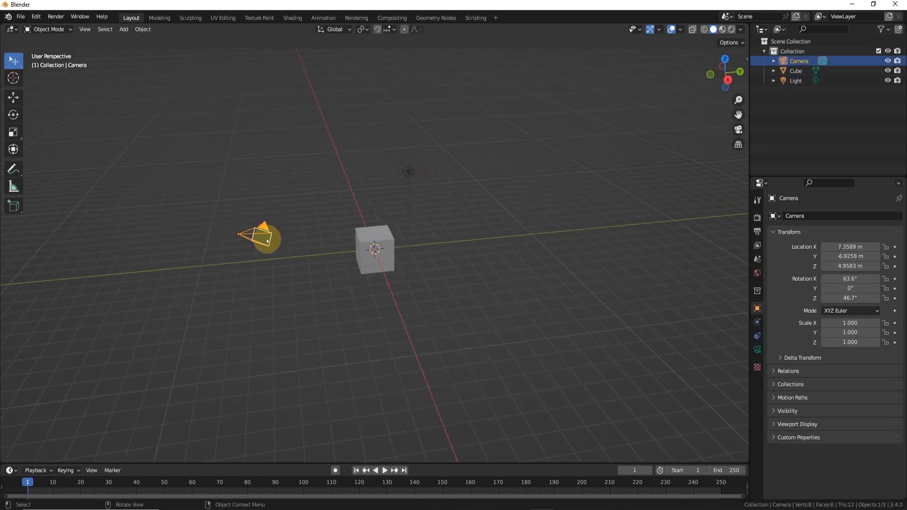
shift+click(372, 256)
shift+click(411, 179)
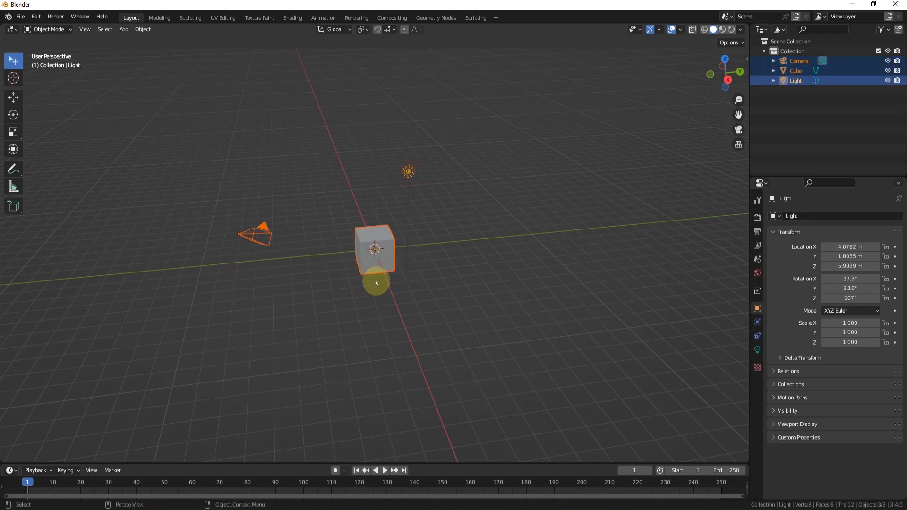
click(309, 250)
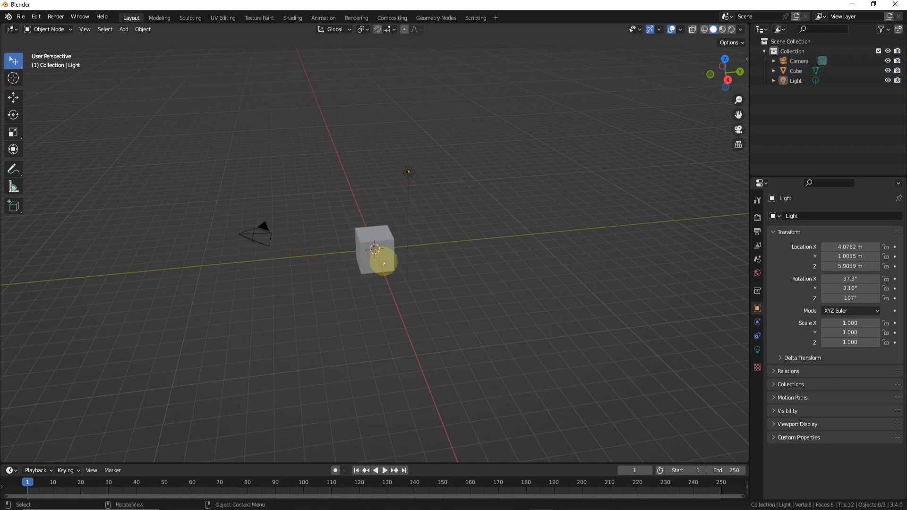
Select the cube and add the camera and light to the selection, ending with everything deselected
click(384, 258)
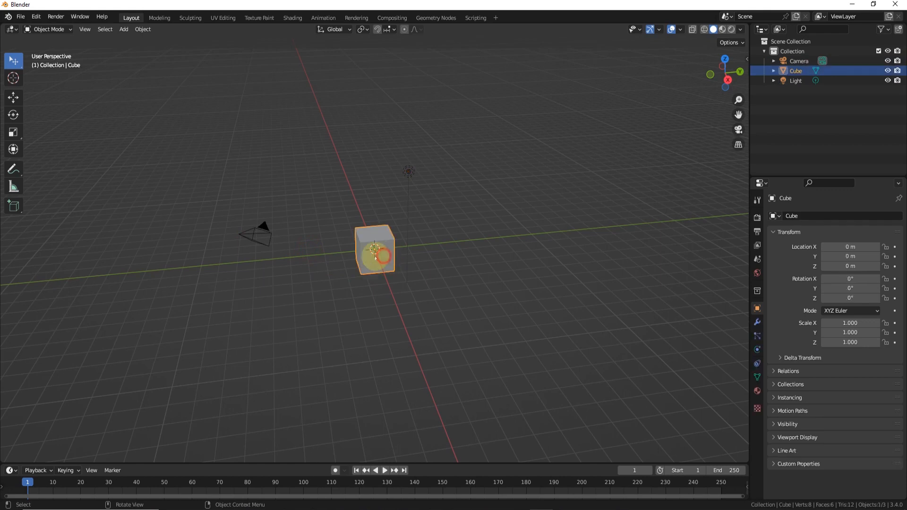
shift+click(269, 231)
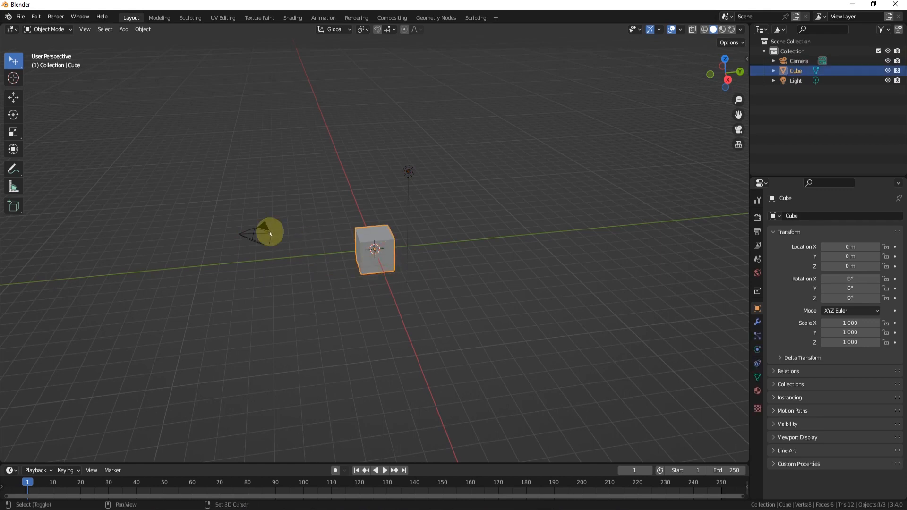
shift+click(411, 174)
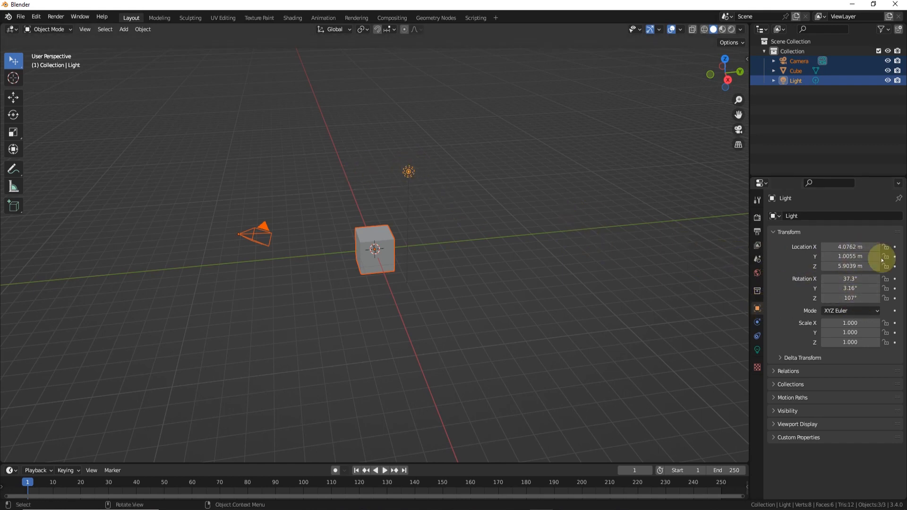
click(504, 206)
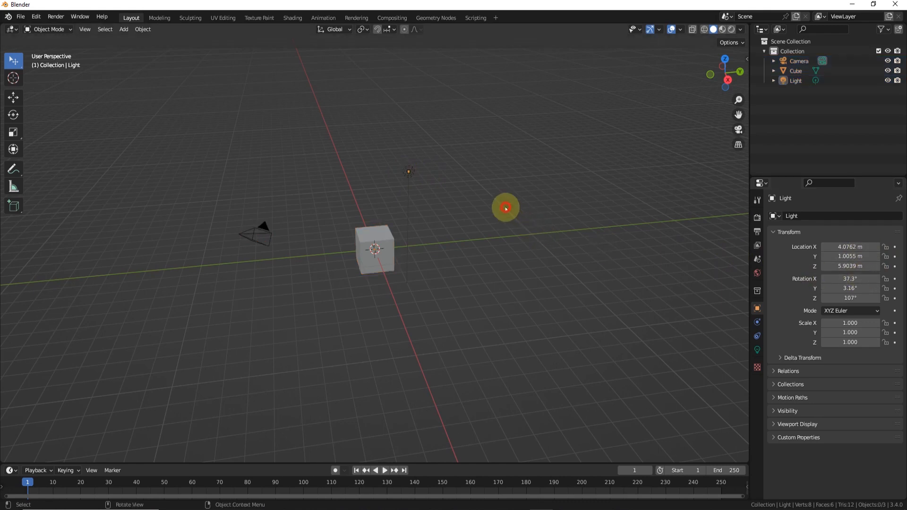
Move the cube freehand to about X -1.29 m, Y -2.04 m, Z 1.85 m
click(388, 248)
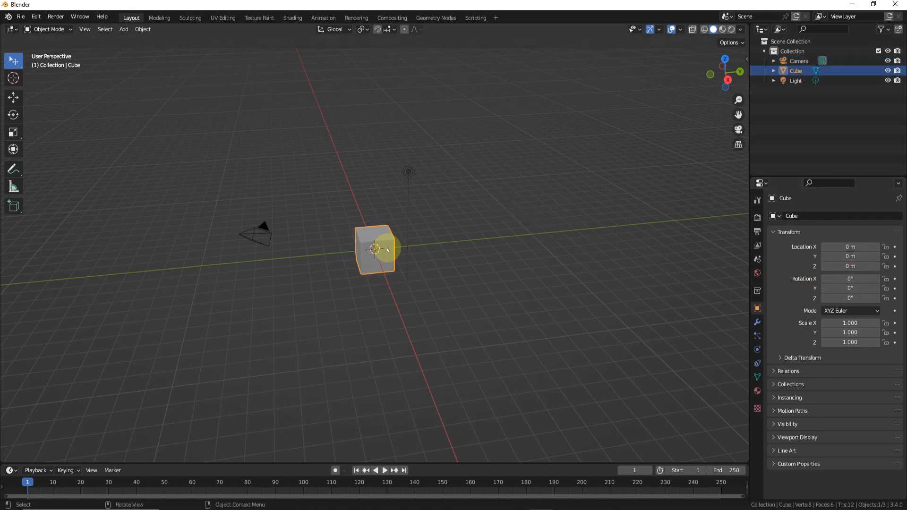
drag(389, 251, 283, 243)
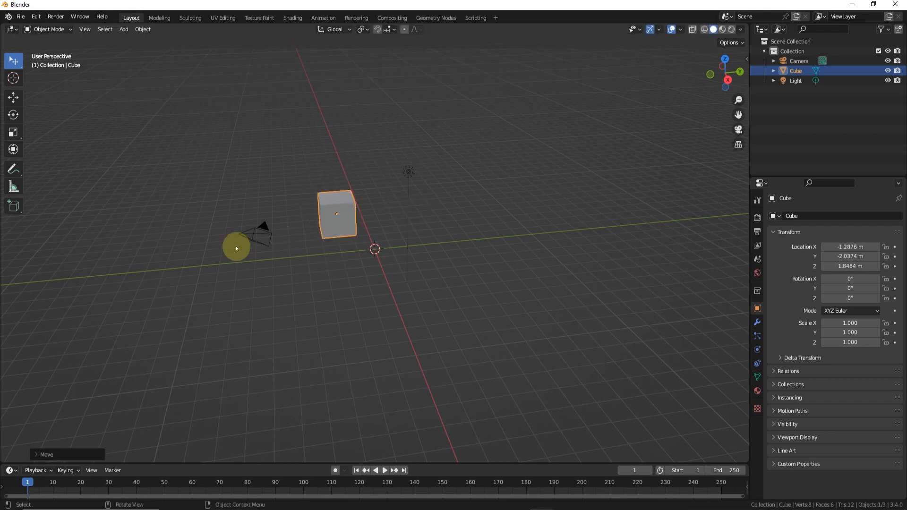
Move the camera to about X 6.76 m, Y -6.05 m, Z 6.44 m and the light to about 4.13, 1.18, 5.86 m
click(268, 240)
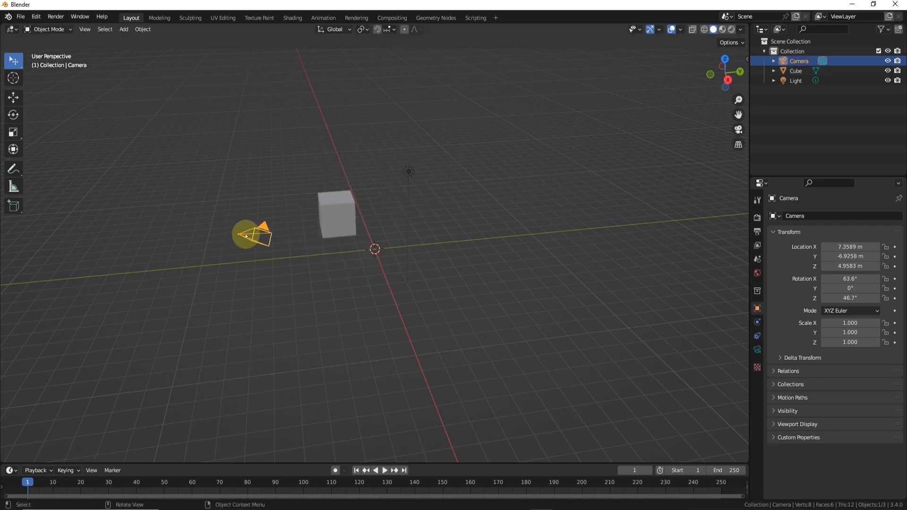
drag(245, 237, 279, 194)
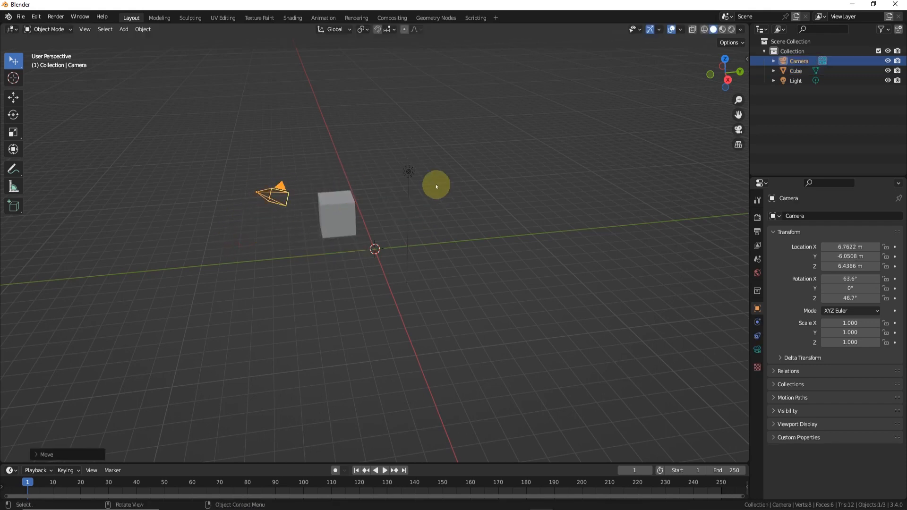
mouse_move(403, 171)
mouse_down()
mouse_move(498, 200)
mouse_move(379, 177)
mouse_move(444, 184)
mouse_move(410, 177)
mouse_up()
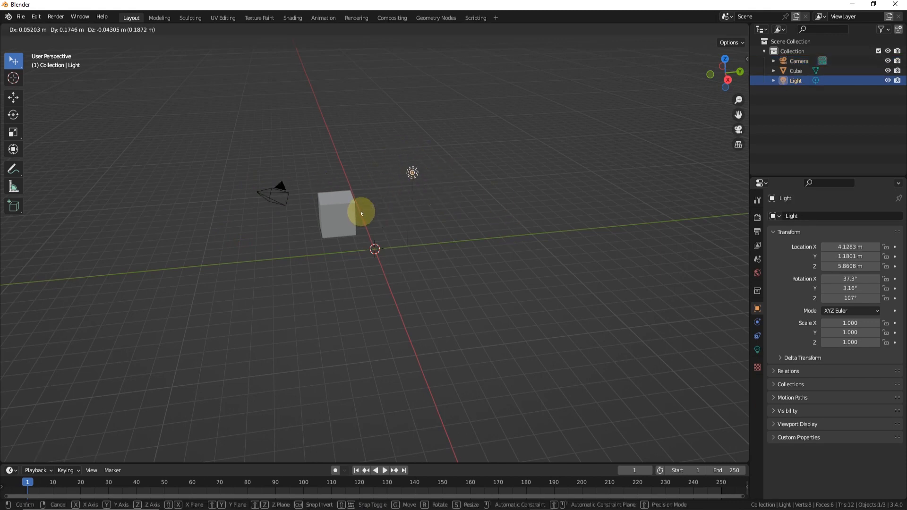
Lengthen the camera's view cone in the viewport and move the camera to about X 6.88 m, Y -6.35 m, Z 6.10 m
click(273, 197)
mouse_move(263, 198)
mouse_down()
mouse_move(248, 182)
mouse_move(279, 188)
mouse_move(270, 198)
mouse_up()
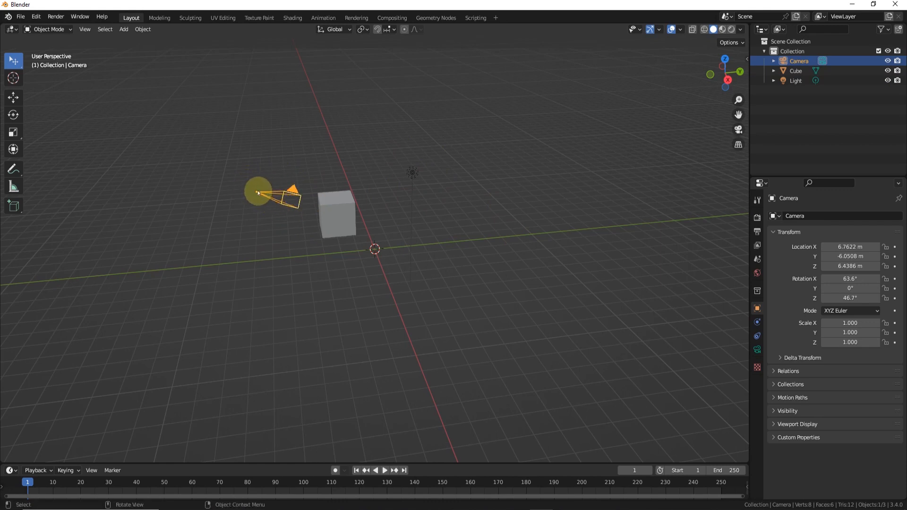
click(225, 176)
click(277, 199)
drag(253, 192, 326, 245)
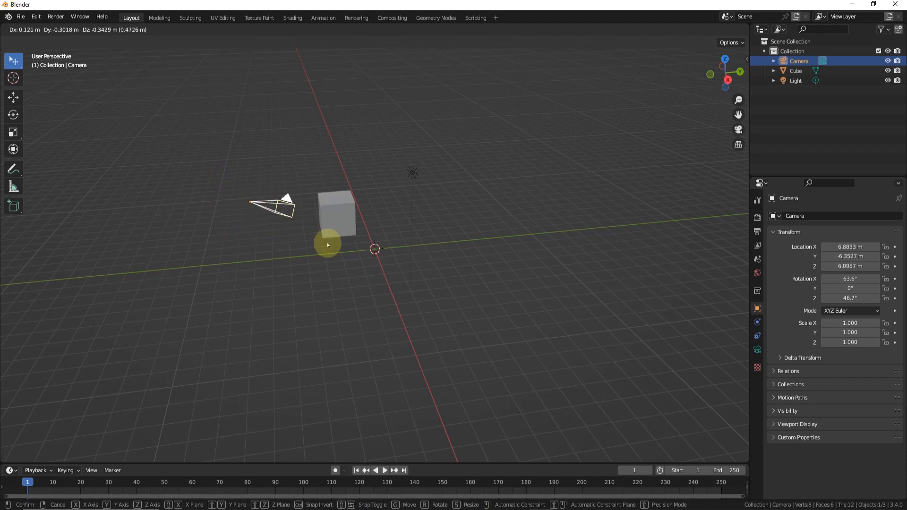
click(445, 255)
Delete the camera and the light together from the scene
middle_drag(444, 254, 211, 89)
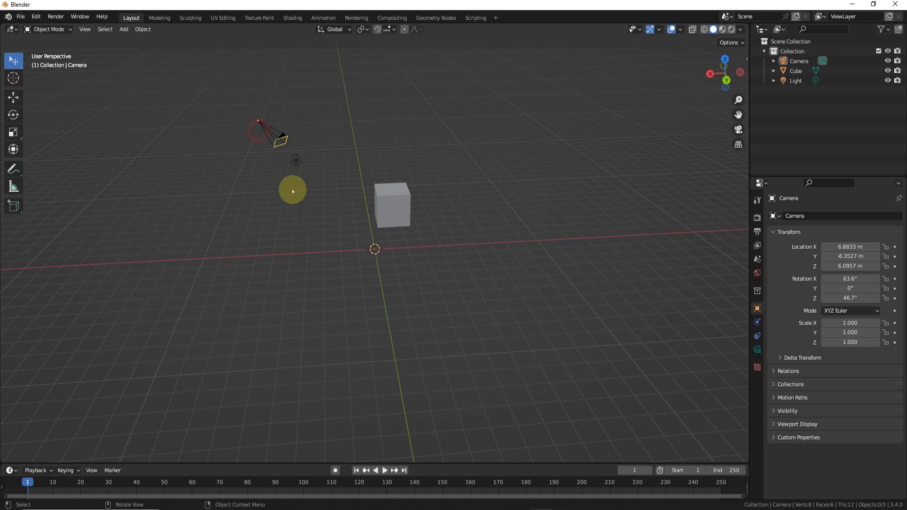
click(278, 141)
shift+click(296, 159)
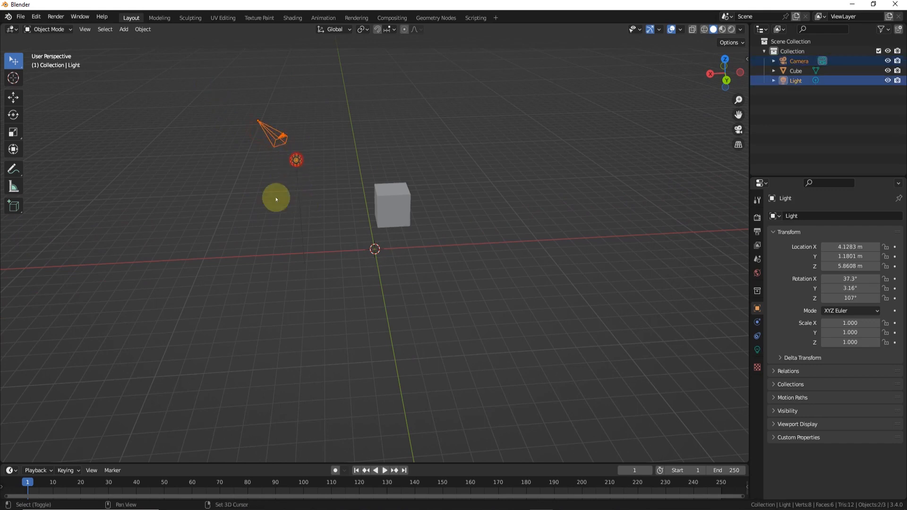
key(x)
click(300, 247)
Snap the 3D cursor to the world origin and snap the cube to the 3D cursor
scroll(384, 265, up, 3)
middle_drag(385, 264, 381, 180)
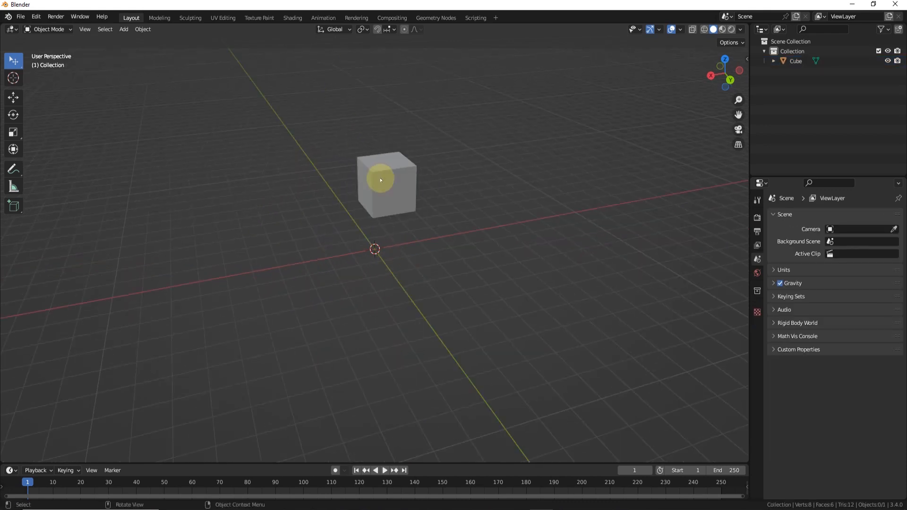
click(381, 180)
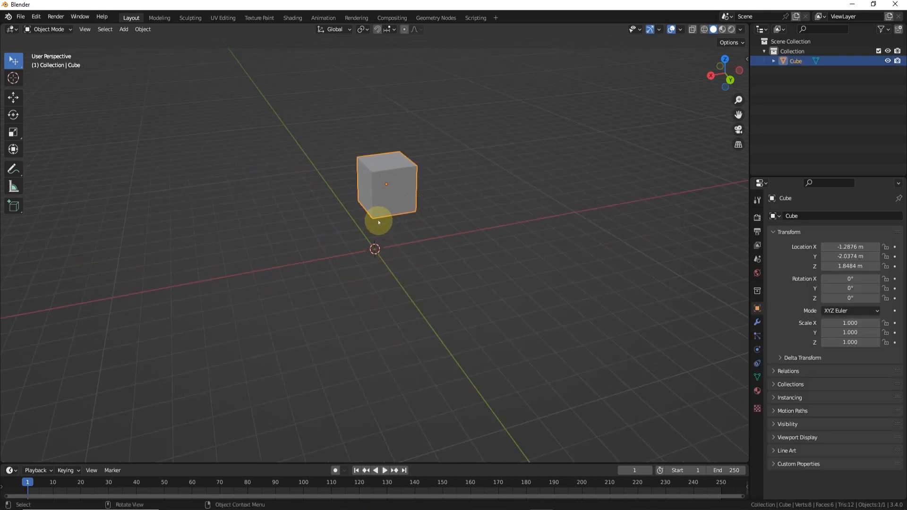
key(shift+s)
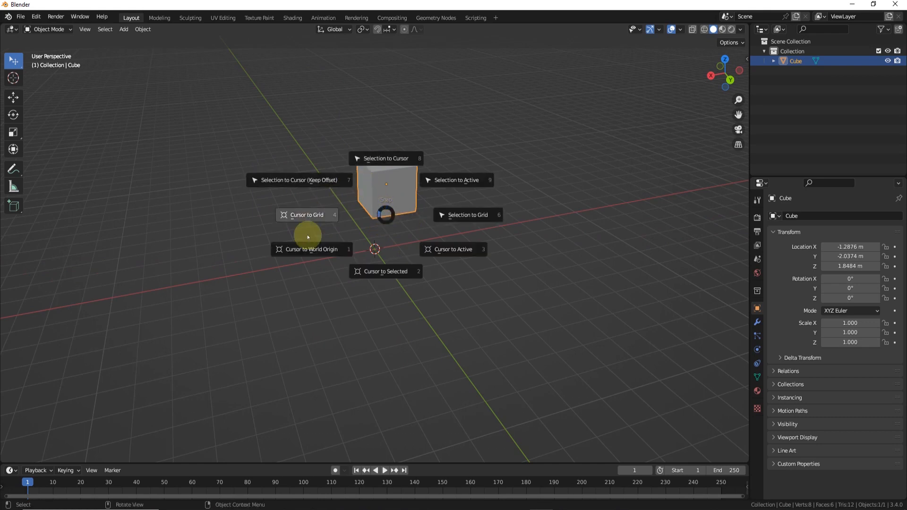
click(325, 247)
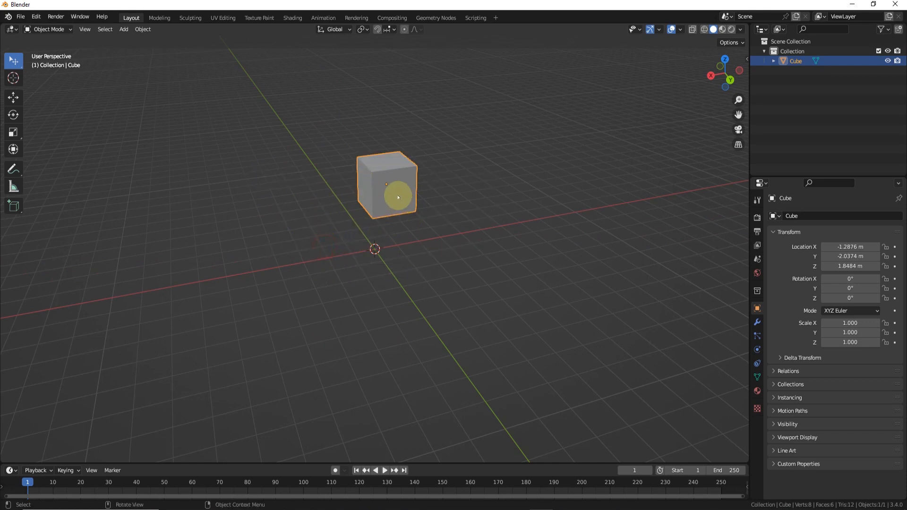
key(shift+s)
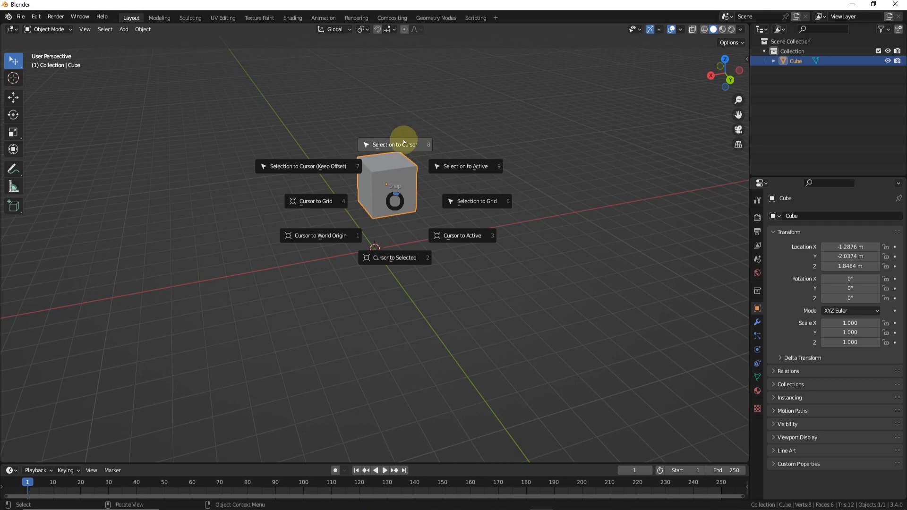
click(403, 144)
Add a UV sphere mesh at the 3D cursor
middle_drag(403, 148, 446, 238)
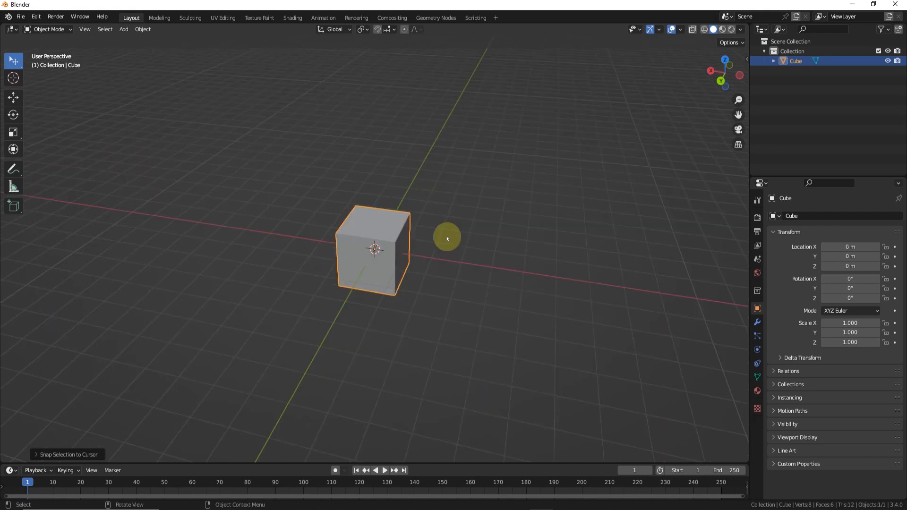
key(shift+a)
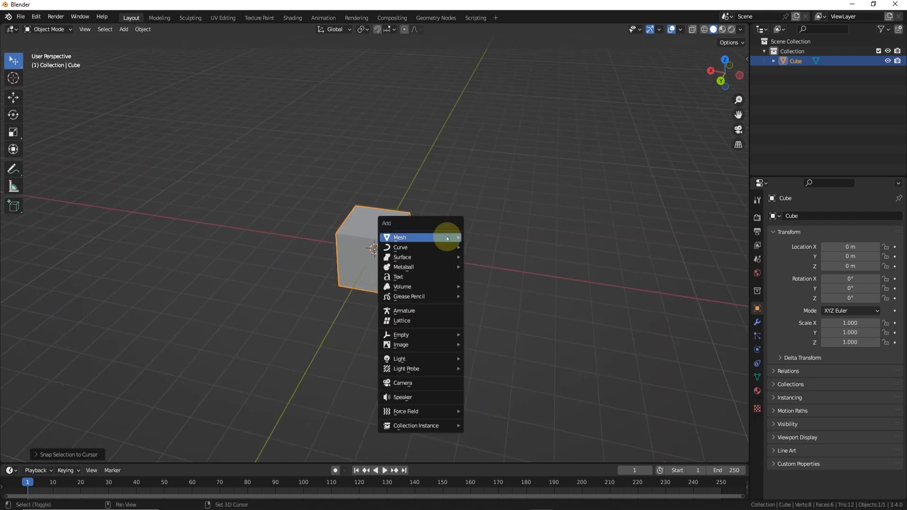
mouse_move(446, 237)
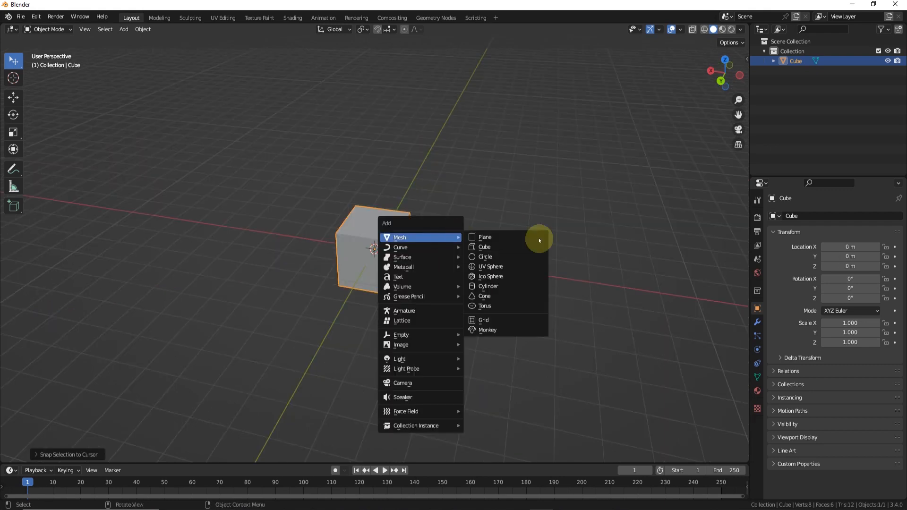
click(523, 264)
Move the UV sphere along the X axis to about X 5.3 m, clear of the cube
click(13, 97)
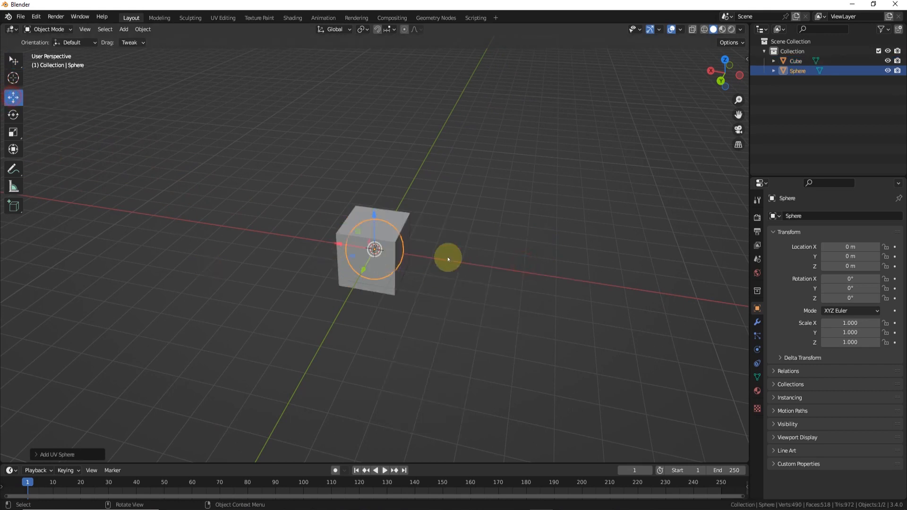
drag(335, 248, 206, 244)
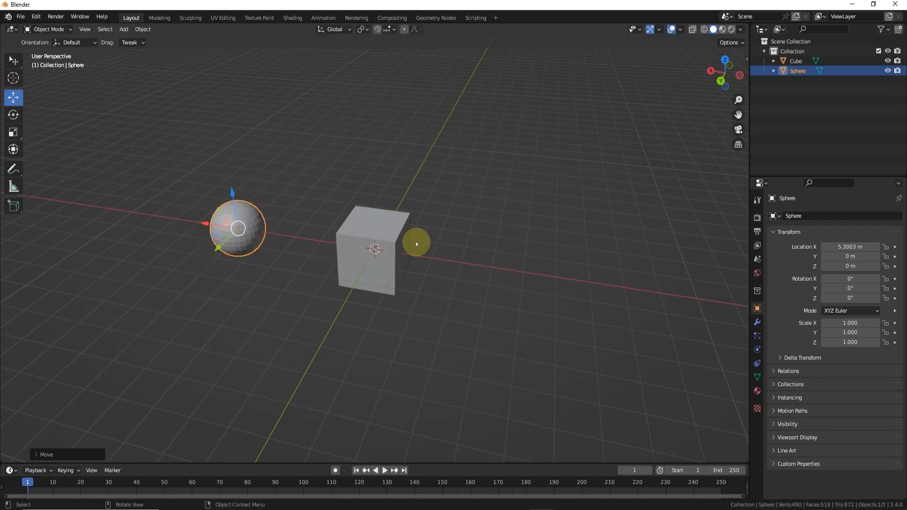
Add an ico sphere at the 3D cursor and move it along the Y axis to about Y -7.43 m
key(shift+a)
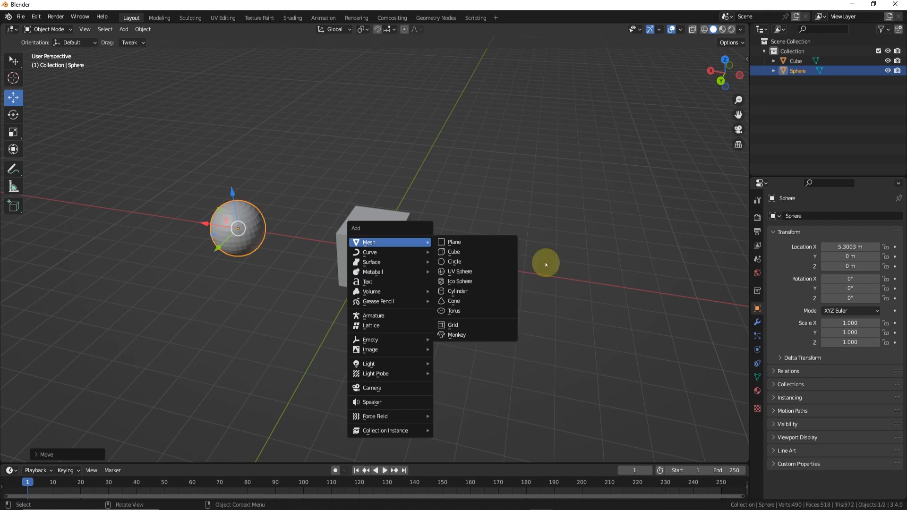
mouse_move(427, 243)
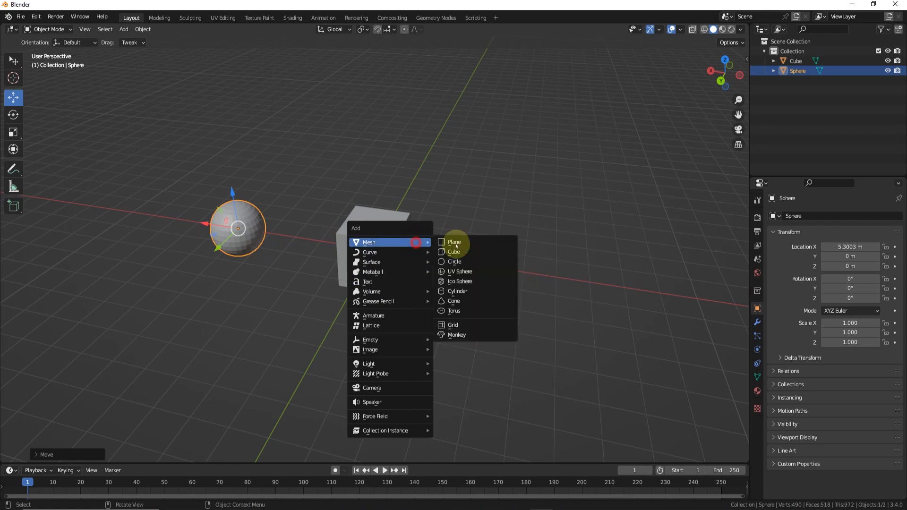
click(469, 282)
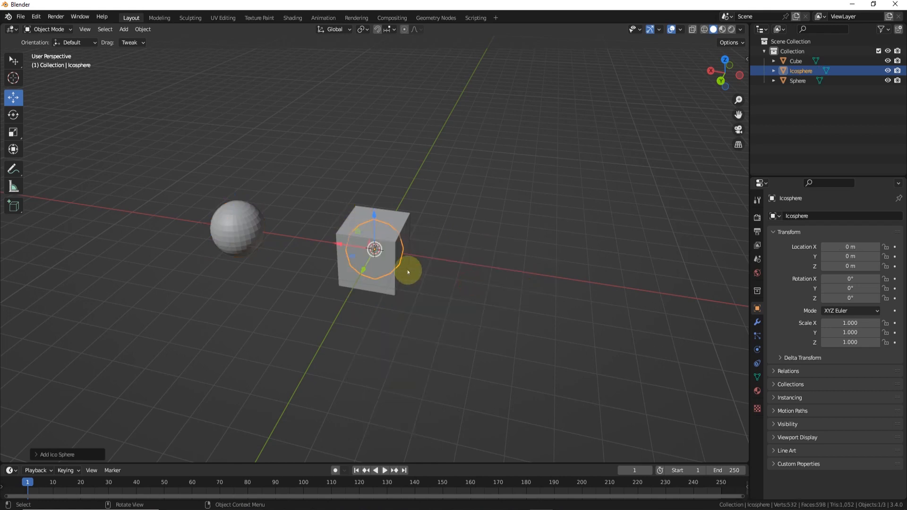
drag(360, 269, 412, 195)
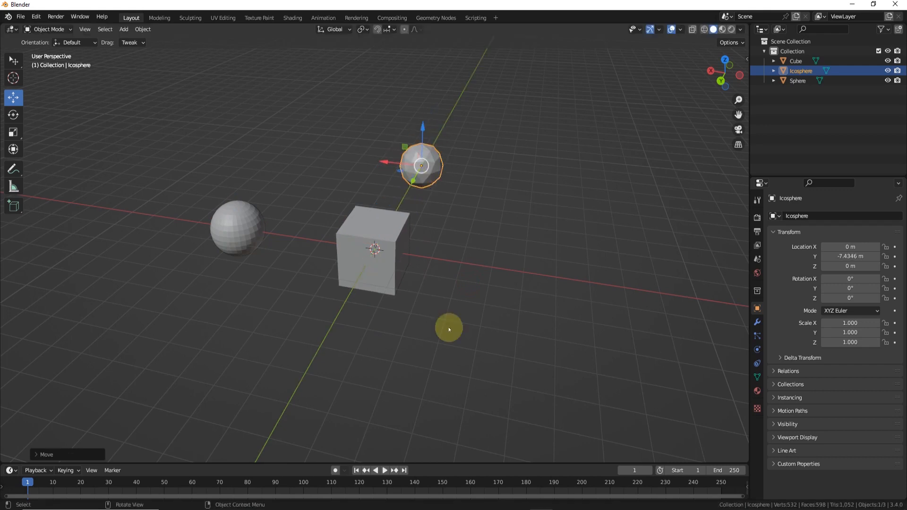
Add a cylinder at the 3D cursor and move it along the X axis to about X -4.05 m
key(shift+a)
mouse_move(426, 310)
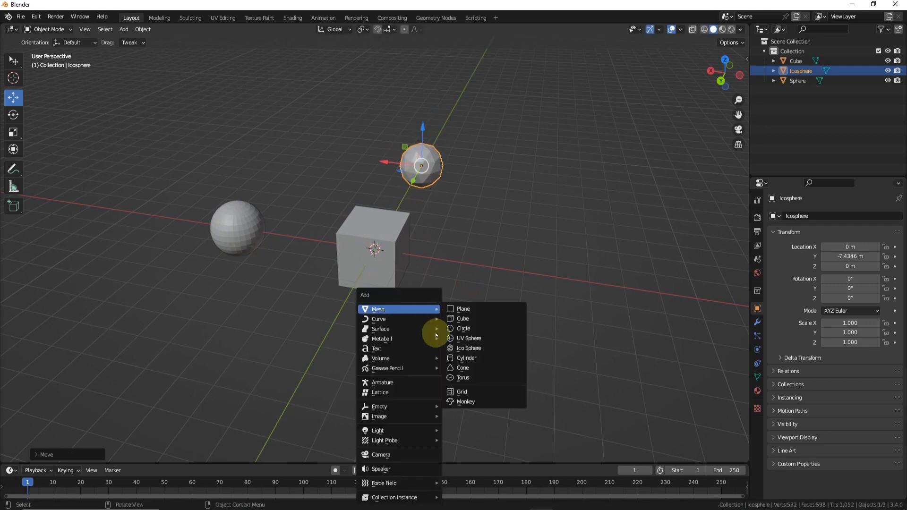
click(472, 358)
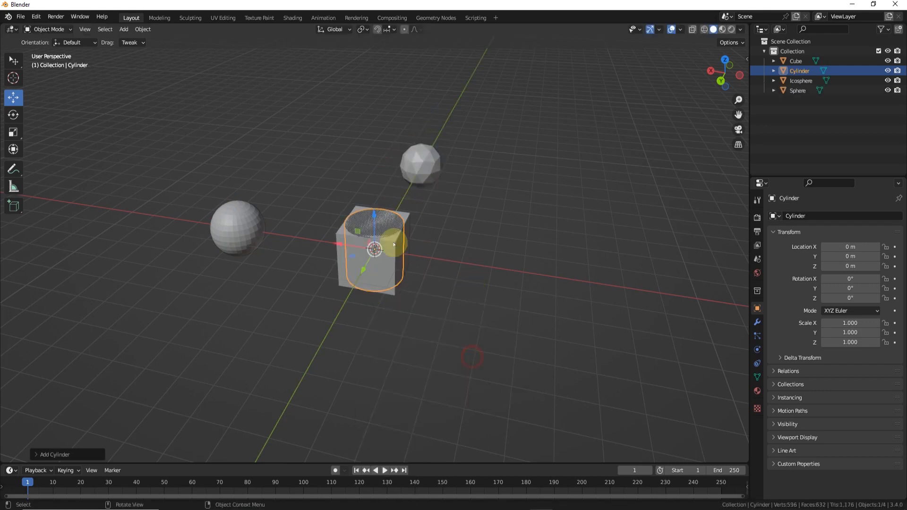
drag(334, 247, 456, 284)
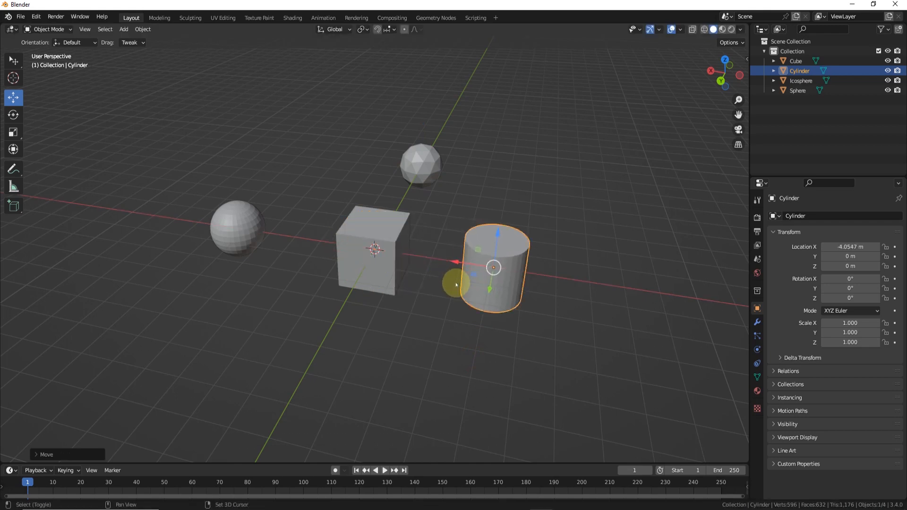
Add a cone at the 3D cursor, move it along the Y axis to about Y 5 m, and deselect it
key(shift+a)
mouse_move(456, 283)
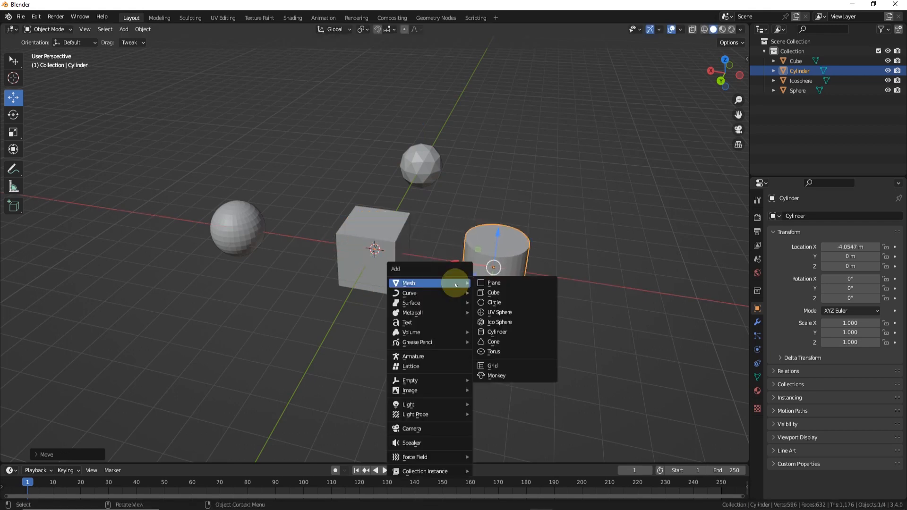
click(505, 345)
drag(362, 273, 263, 336)
click(444, 217)
Switch to the Select Box tool and box-select all five objects together
middle_drag(444, 217, 392, 205)
click(15, 62)
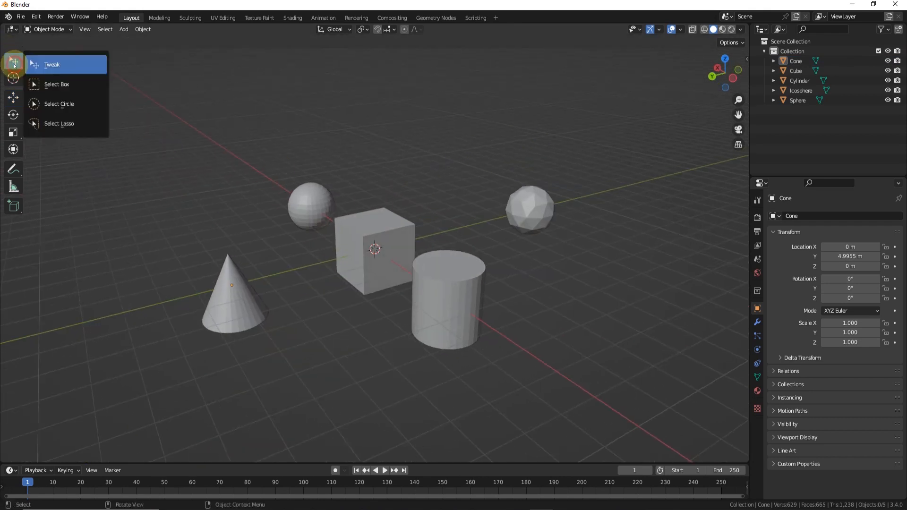
click(61, 84)
mouse_move(253, 196)
middle_down()
mouse_move(279, 203)
mouse_move(265, 204)
middle_up()
scroll(264, 209, down, 2)
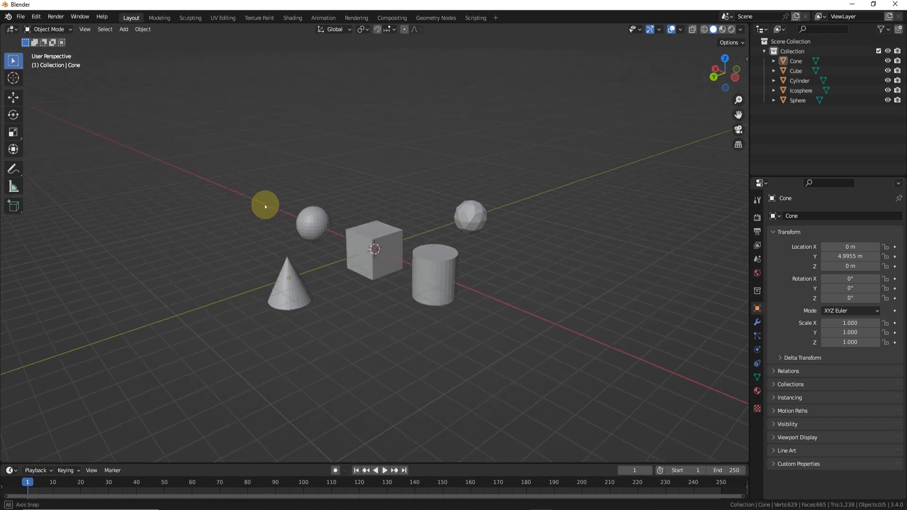
drag(168, 100, 574, 391)
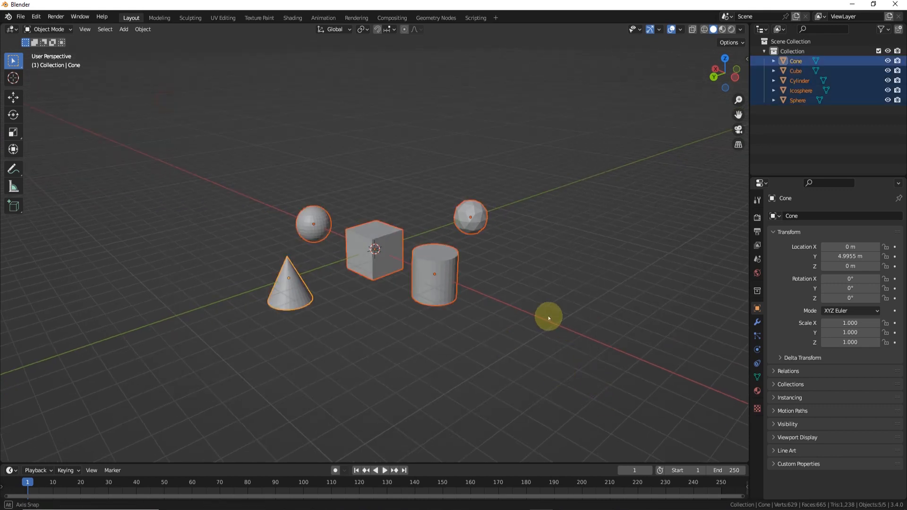
Clear the selection, box-select the cube and the cylinder separately, and deselect everything
middle_drag(548, 315, 356, 229)
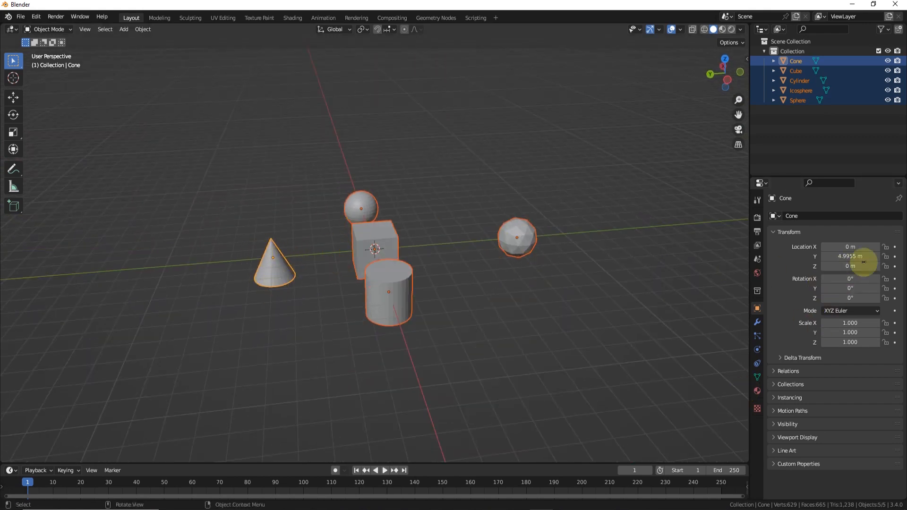
middle_drag(340, 265, 383, 266)
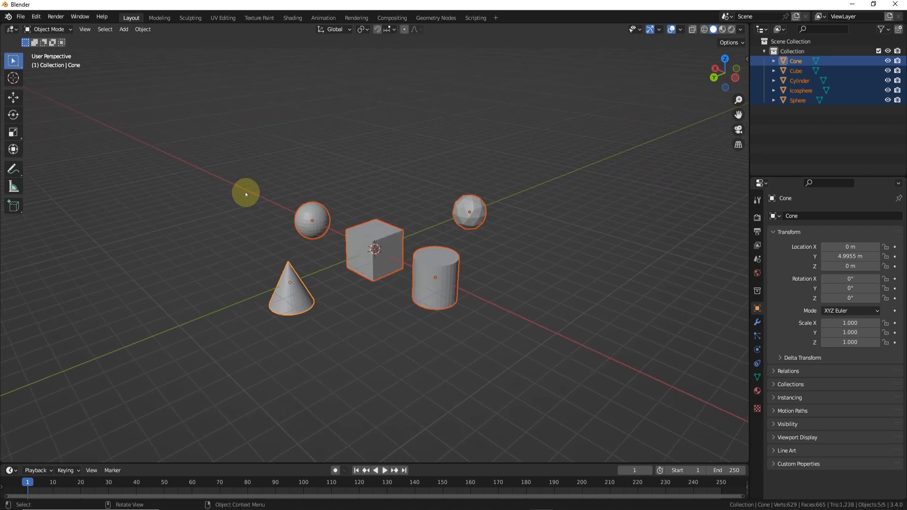
key(alt+a)
drag(356, 211, 391, 291)
drag(416, 257, 447, 323)
key(alt+a)
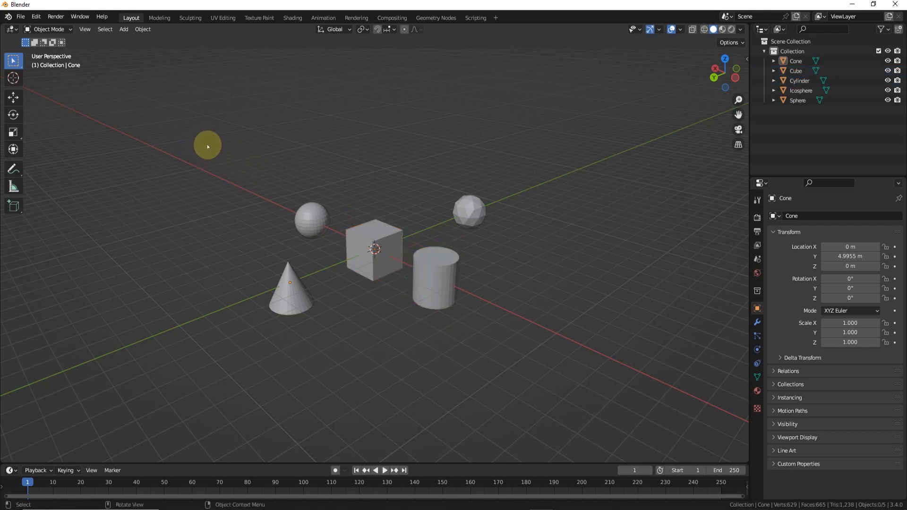
Box-select all five objects again, and clear the selection with a box over empty space
drag(205, 142, 567, 372)
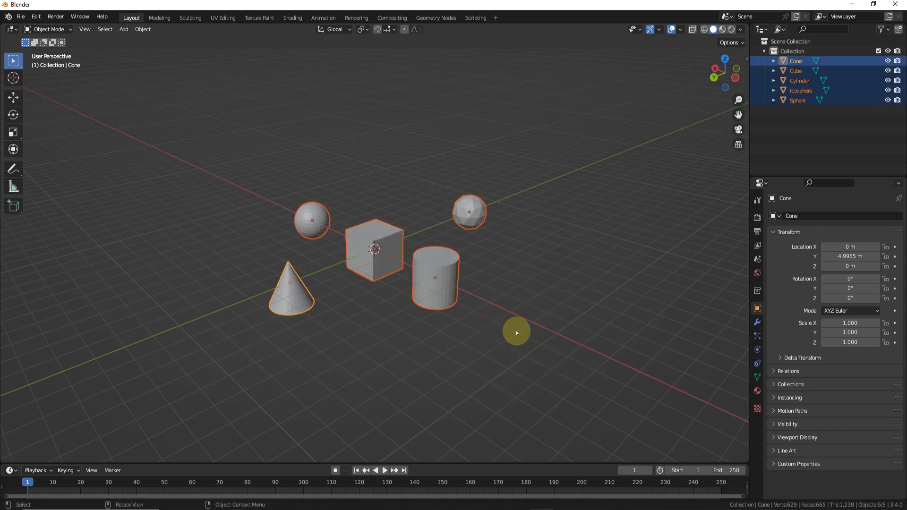
drag(516, 332, 571, 344)
click(613, 260)
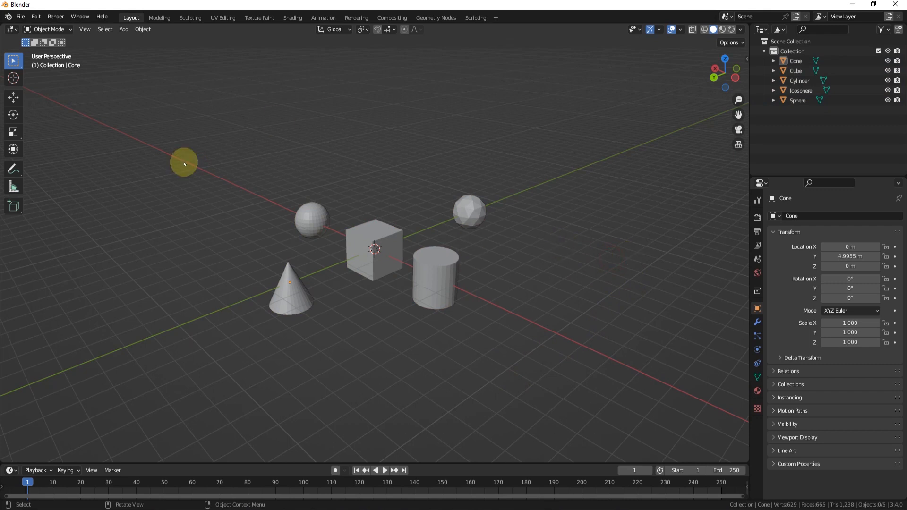
Switch to the Select Circle tool, select the cube, cylinder, ico sphere, UV sphere and cone one at a time, and deselect everything
click(13, 60)
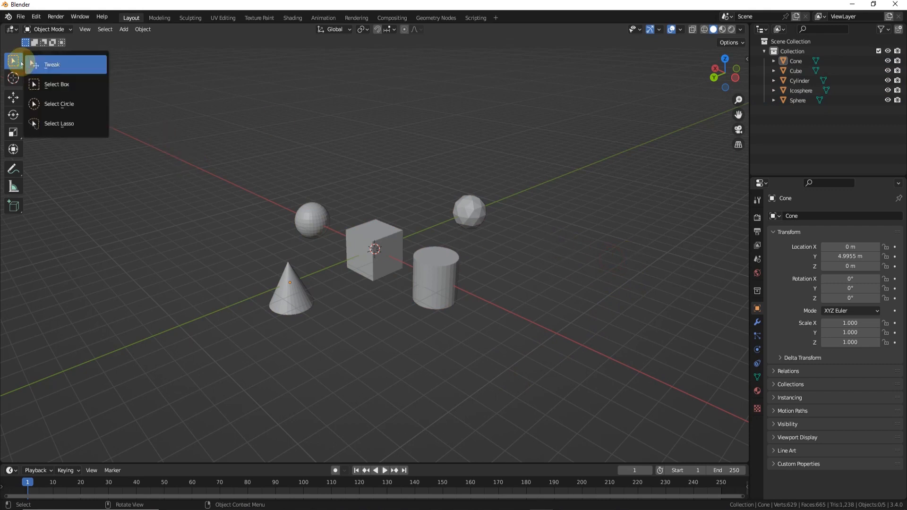
click(70, 103)
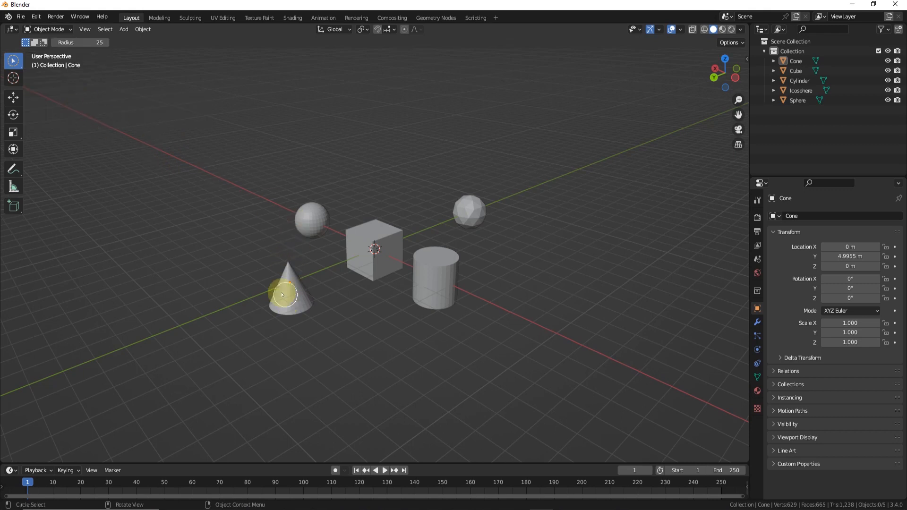
mouse_move(292, 295)
mouse_down()
mouse_move(331, 231)
mouse_move(311, 219)
mouse_move(317, 224)
mouse_up()
click(374, 261)
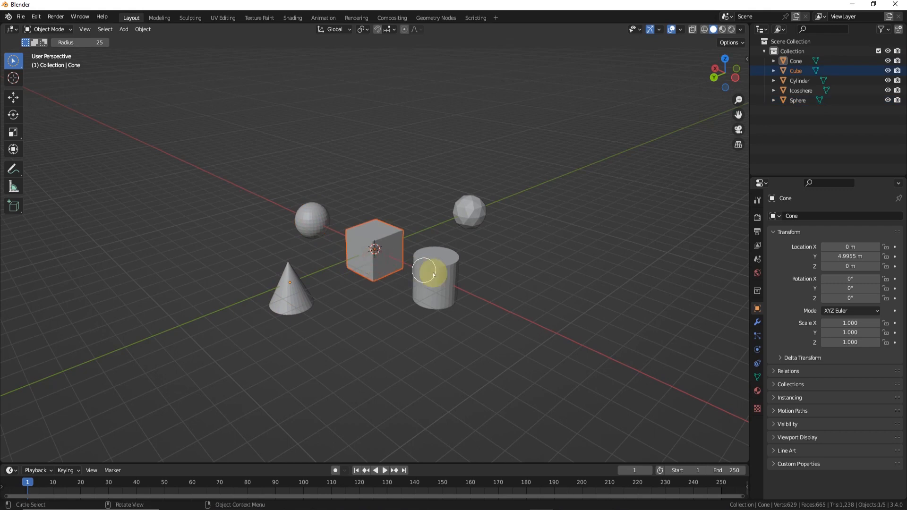
click(432, 269)
click(471, 213)
click(309, 215)
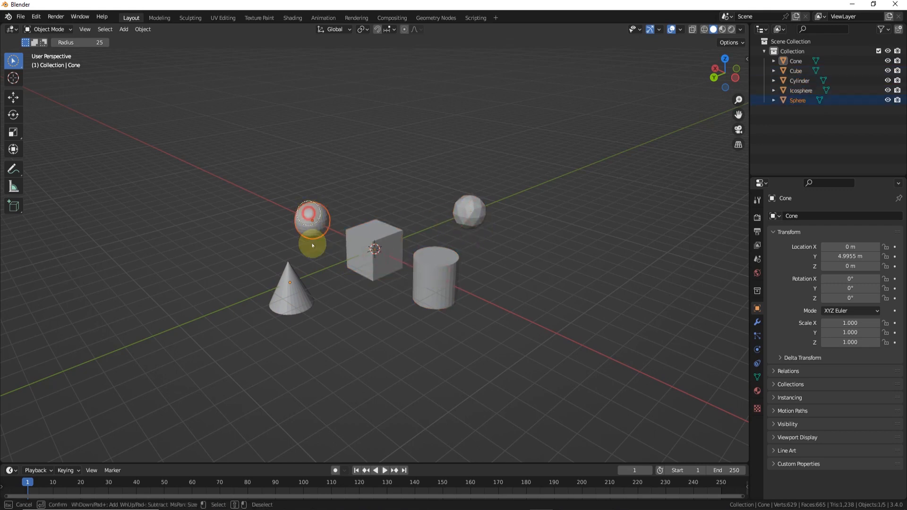
click(293, 284)
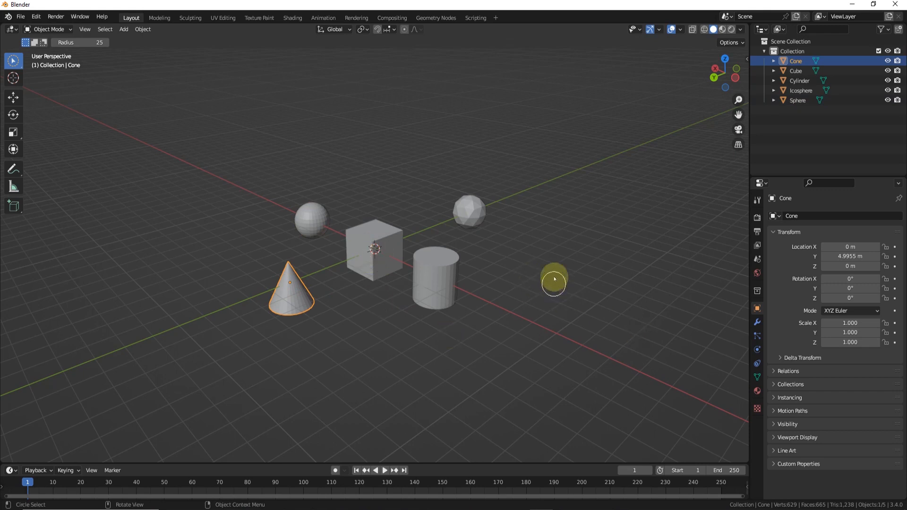
click(188, 249)
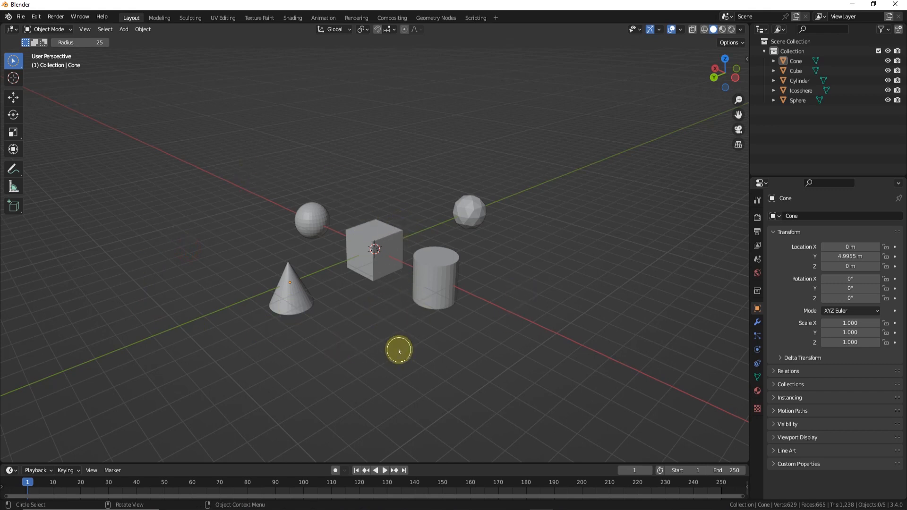
Start brush-style circle selection, resize the circle to somewhat larger than the tool's radius, and sweep it over all five objects to select them
key(c)
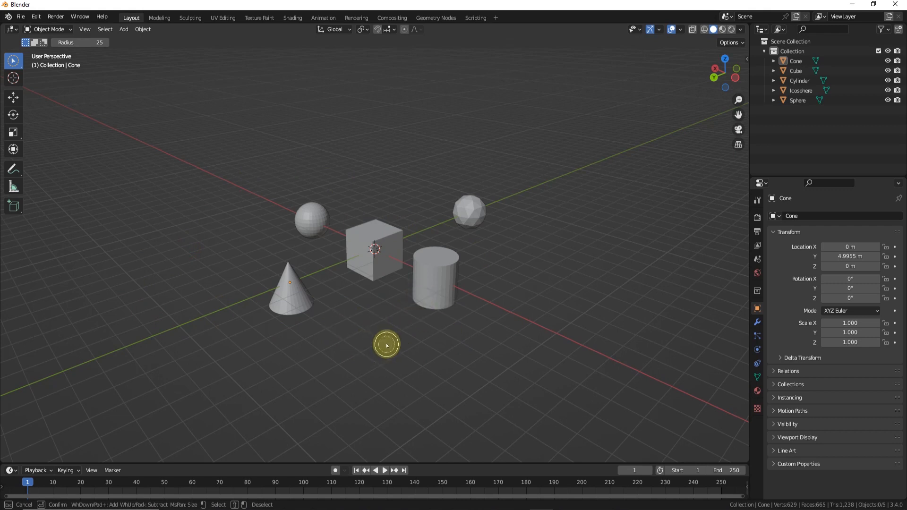
scroll(386, 334, down, 11)
scroll(402, 335, up, 10)
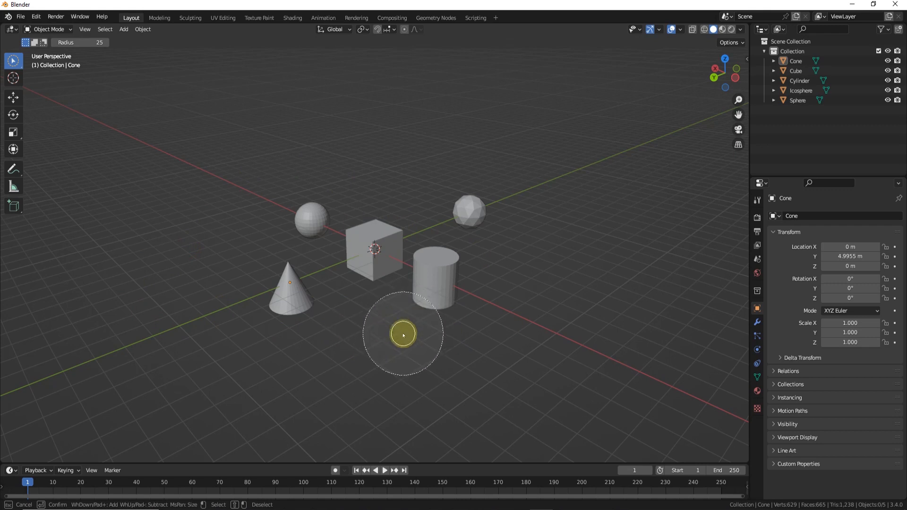
scroll(404, 331, down, 5)
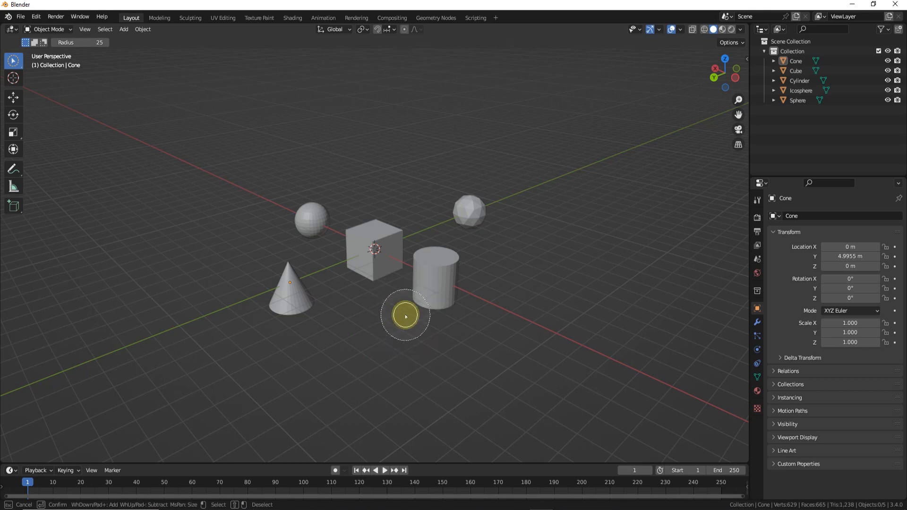
scroll(404, 316, down, 8)
scroll(404, 316, up, 7)
scroll(436, 276, down, 3)
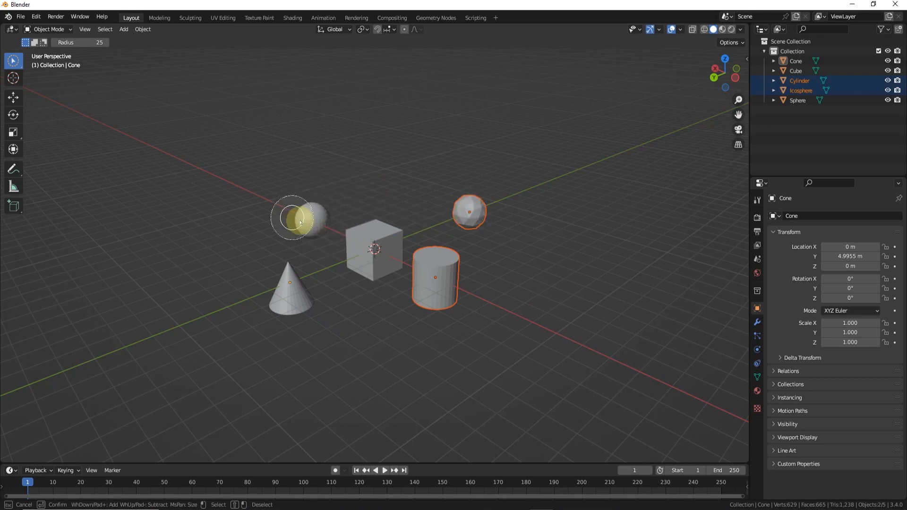
mouse_move(313, 219)
mouse_down()
mouse_move(286, 271)
mouse_move(296, 296)
mouse_move(324, 300)
mouse_up()
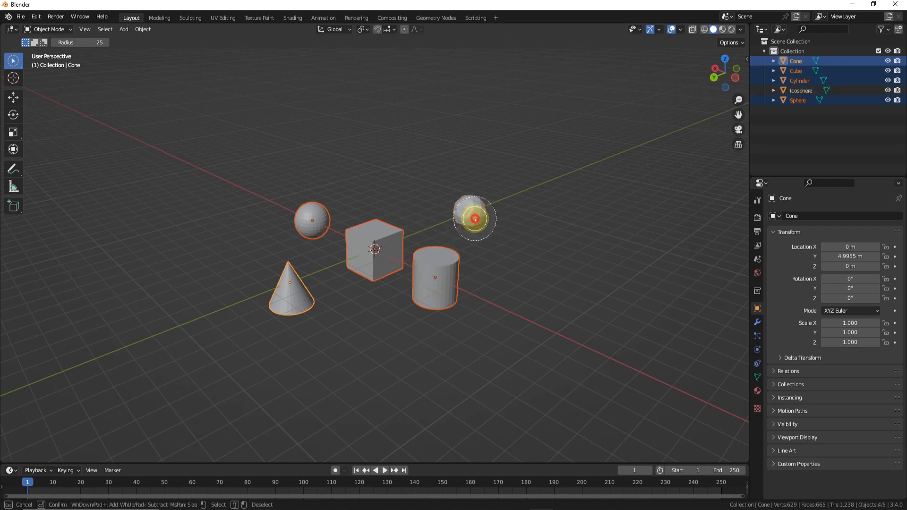
Remove the UV sphere, cone, cube and cylinder from the selection by sweeping the selection circle over them
shift+drag(278, 202, 299, 229)
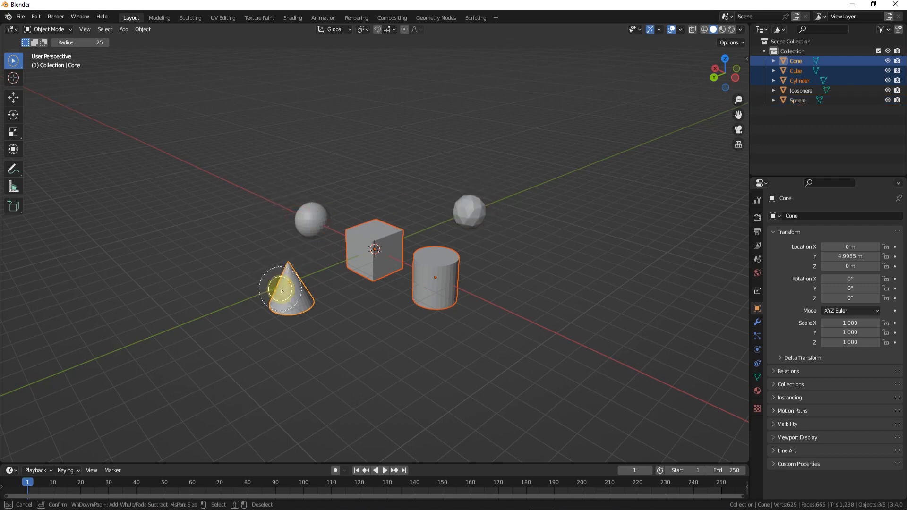
mouse_move(282, 290)
shift+mouse_down()
mouse_move(360, 260)
mouse_move(457, 277)
mouse_move(472, 238)
mouse_move(484, 235)
mouse_move(466, 228)
mouse_move(403, 288)
mouse_move(441, 264)
shift+mouse_up()
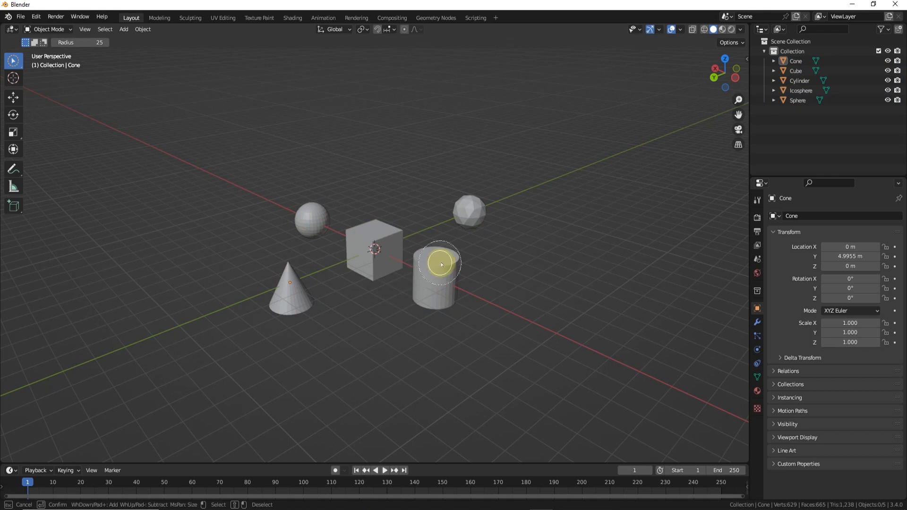
Enlarge the selection circle to surround the whole group, select all five objects at once, and practise resizing the circle
scroll(441, 264, down, 3)
scroll(378, 250, down, 8)
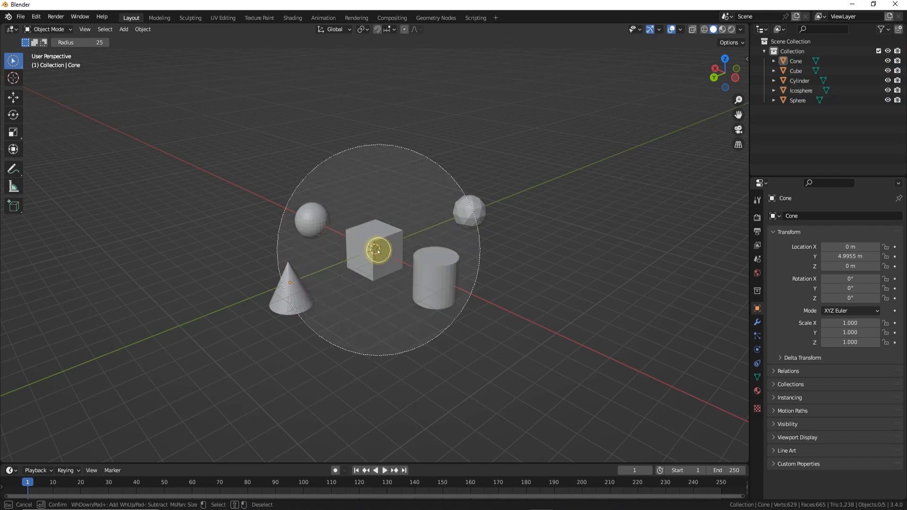
scroll(380, 249, down, 5)
click(357, 263)
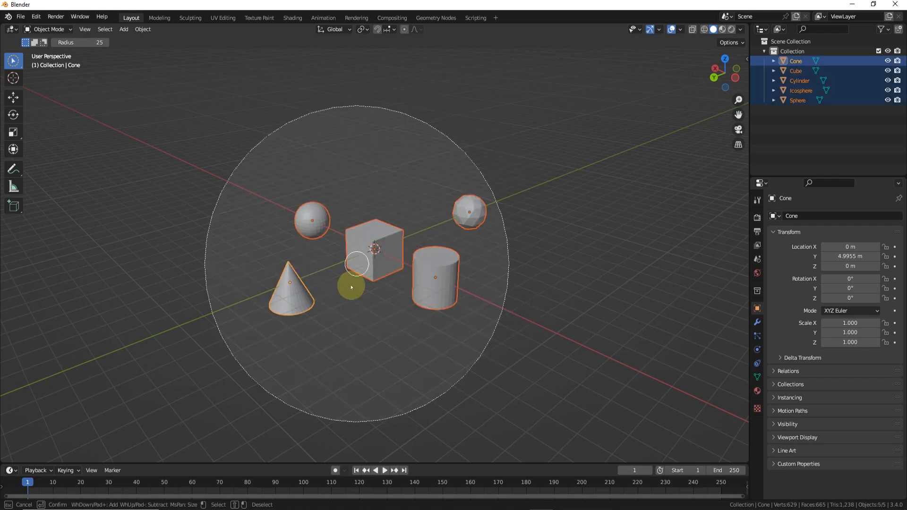
scroll(389, 257, down, 3)
scroll(390, 256, up, 10)
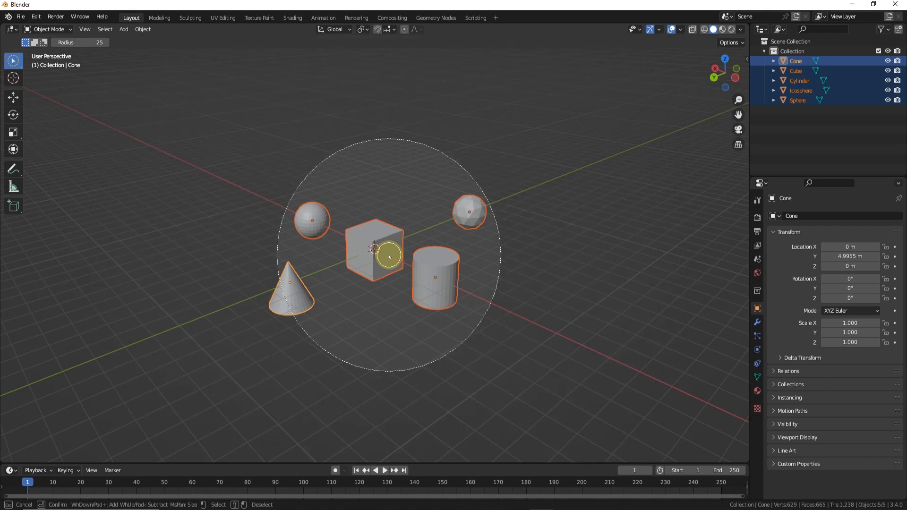
scroll(391, 257, down, 10)
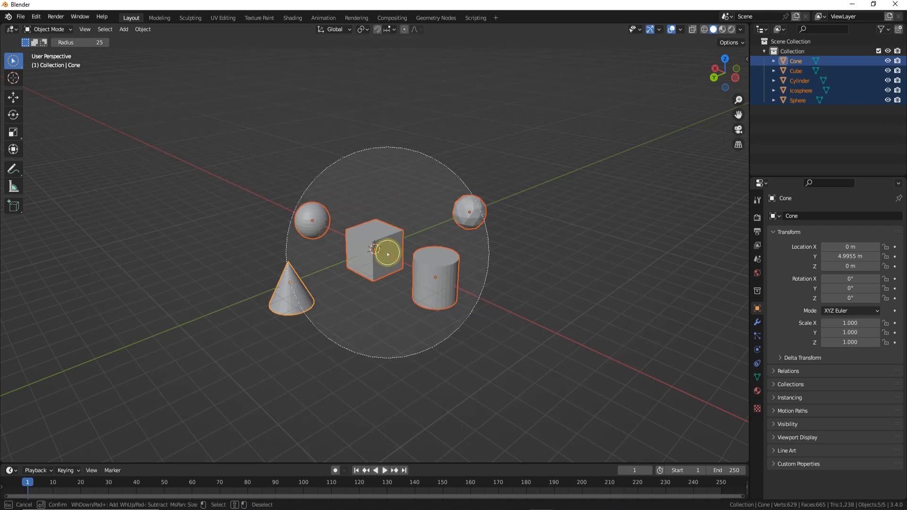
Practise shrinking and enlarging the selection circle around the five objects
scroll(386, 254, up, 4)
scroll(385, 254, down, 3)
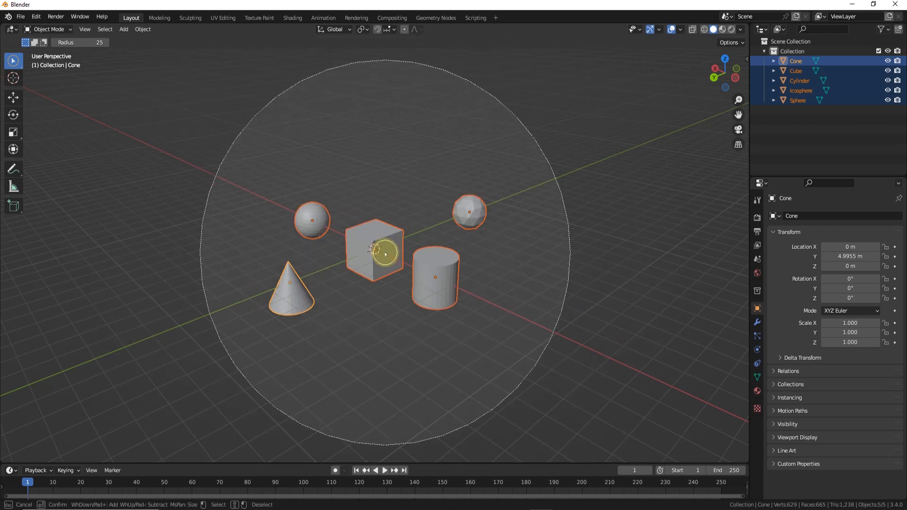
scroll(386, 254, up, 6)
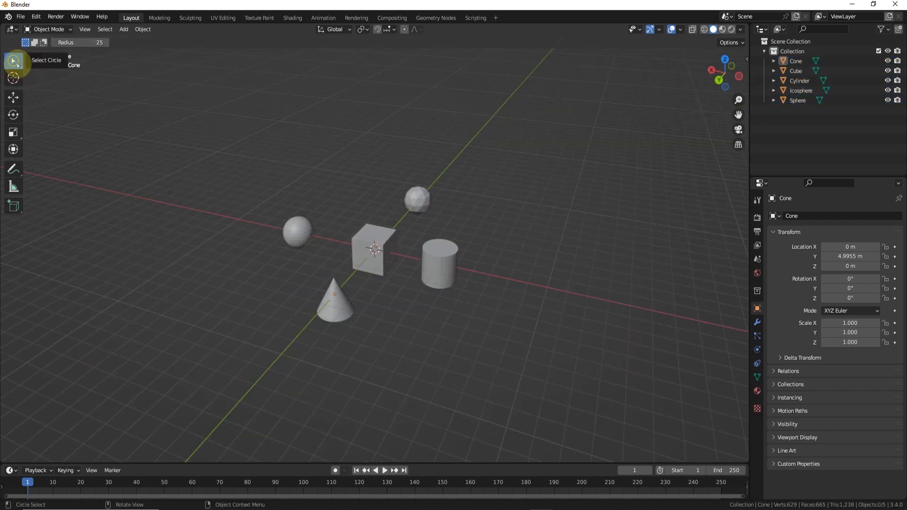
Switch to the Select Lasso tool and draw several freeform selections around the objects, finishing with the cube alone selected
drag(18, 63, 47, 126)
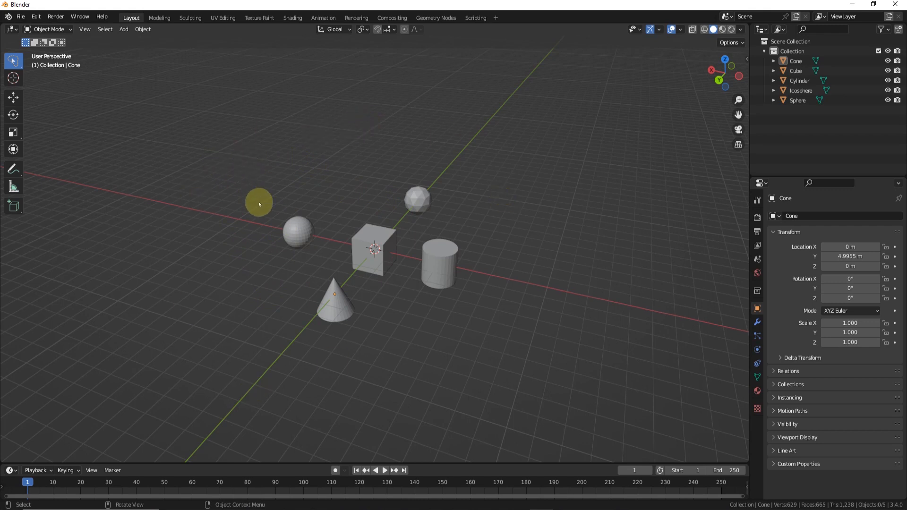
mouse_move(237, 182)
ctrl+right_down()
mouse_move(219, 259)
mouse_move(269, 338)
mouse_move(346, 354)
mouse_move(394, 286)
mouse_move(394, 215)
mouse_move(262, 202)
ctrl+right_up()
mouse_move(256, 208)
ctrl+right_down()
mouse_move(335, 235)
mouse_move(327, 231)
ctrl+right_up()
mouse_move(302, 259)
ctrl+right_down()
mouse_move(302, 269)
mouse_move(428, 341)
mouse_move(391, 136)
mouse_move(239, 204)
mouse_move(268, 277)
mouse_move(293, 290)
ctrl+right_up()
middle_drag(400, 285, 363, 242)
mouse_move(219, 178)
ctrl+right_down()
mouse_move(253, 257)
mouse_move(297, 200)
mouse_move(316, 194)
ctrl+right_up()
mouse_move(327, 234)
ctrl+right_down()
mouse_move(385, 212)
mouse_move(336, 172)
ctrl+right_up()
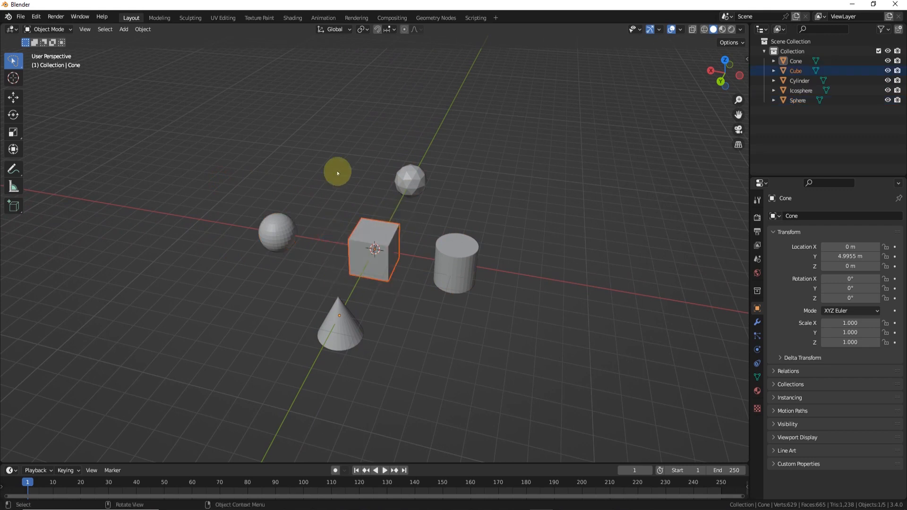
Lasso the cube with both spheres, the cone with the cylinder, and all five objects in turn, and lasso everything out of the selection
mouse_move(256, 176)
ctrl+right_down()
mouse_move(271, 273)
mouse_move(416, 275)
mouse_move(460, 134)
mouse_move(260, 177)
ctrl+right_up()
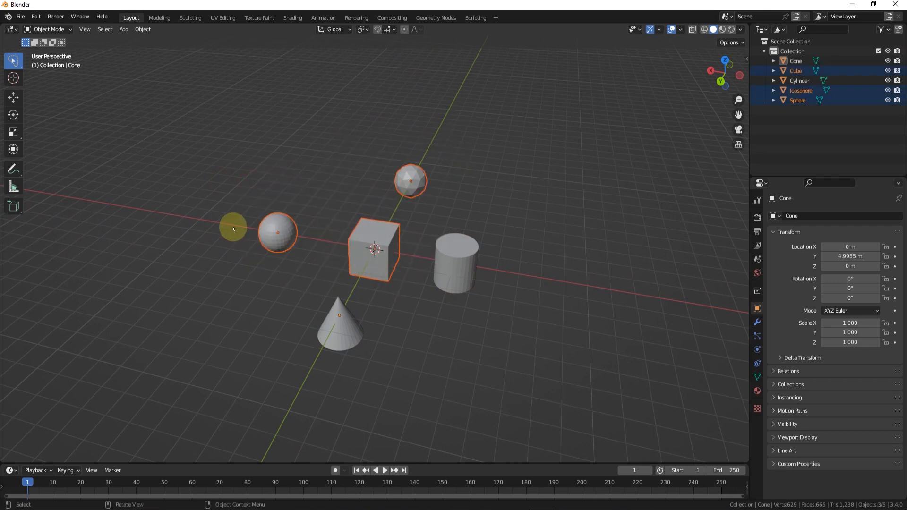
middle_drag(408, 262, 325, 263)
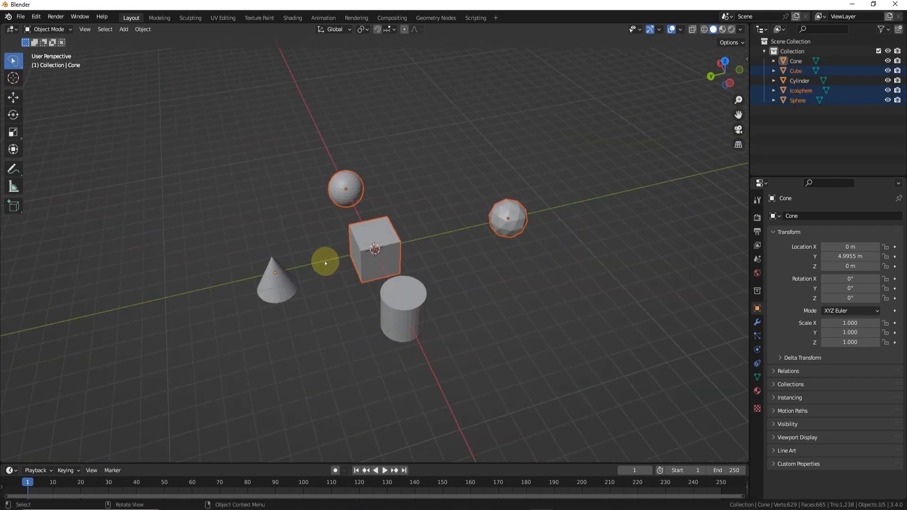
mouse_move(219, 230)
ctrl+right_down()
mouse_move(415, 316)
mouse_move(417, 264)
ctrl+right_up()
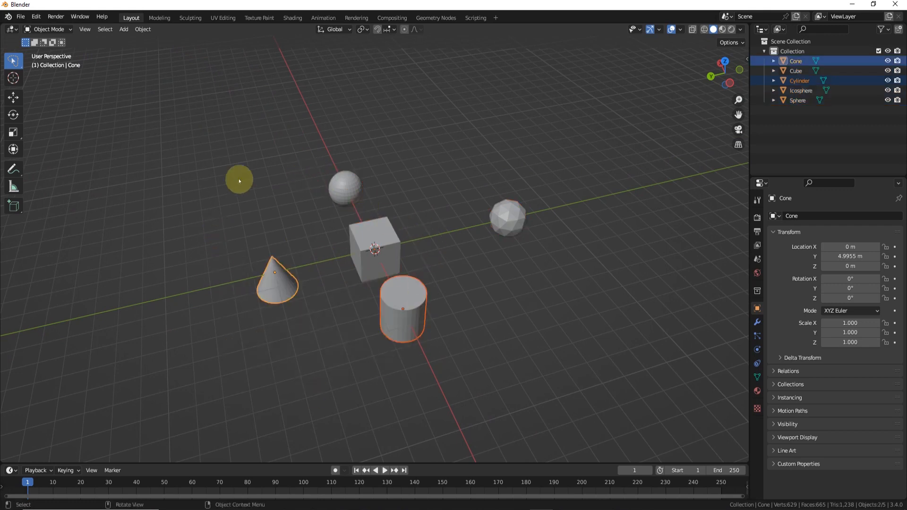
mouse_move(229, 187)
ctrl+right_down()
mouse_move(596, 185)
mouse_move(466, 116)
mouse_move(378, 105)
mouse_move(236, 180)
ctrl+right_up()
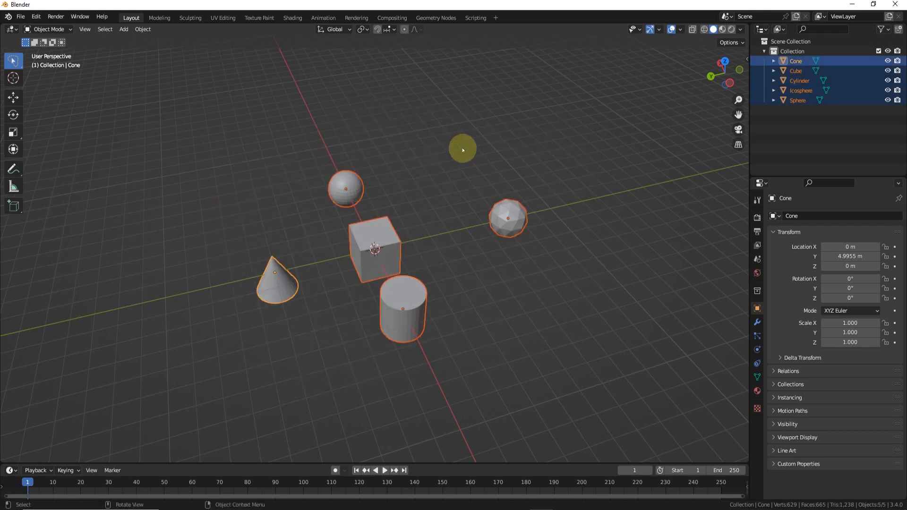
mouse_move(151, 196)
ctrl+shift+right_down()
mouse_move(152, 259)
mouse_move(473, 147)
ctrl+shift+right_up()
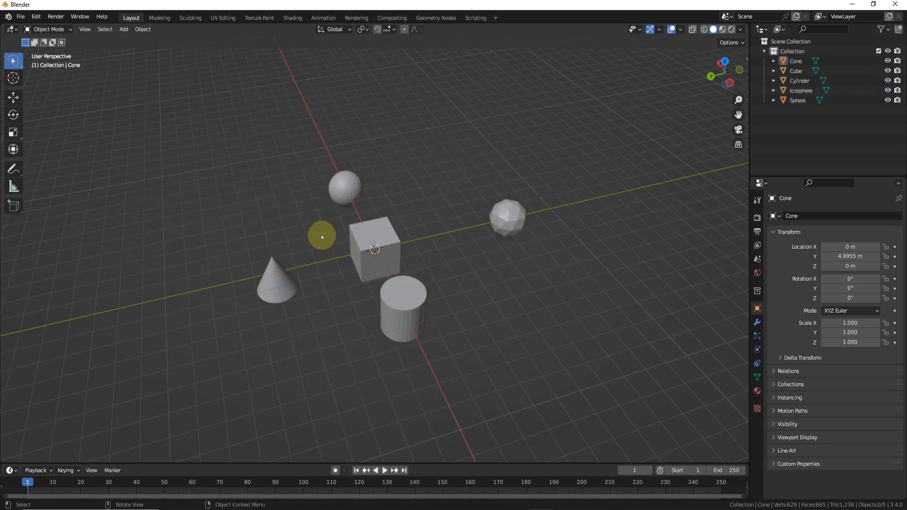
Select the cube, cone, cylinder and ico sphere together and delete them
click(370, 266)
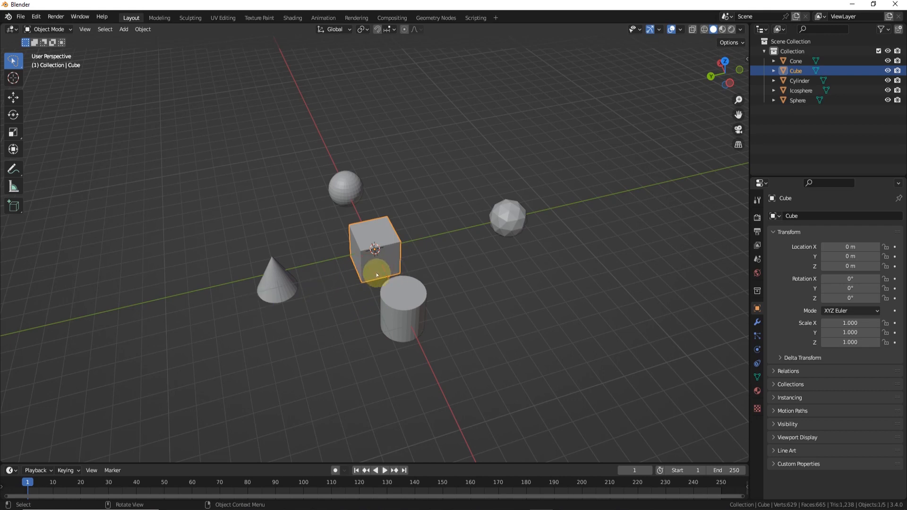
shift+click(282, 282)
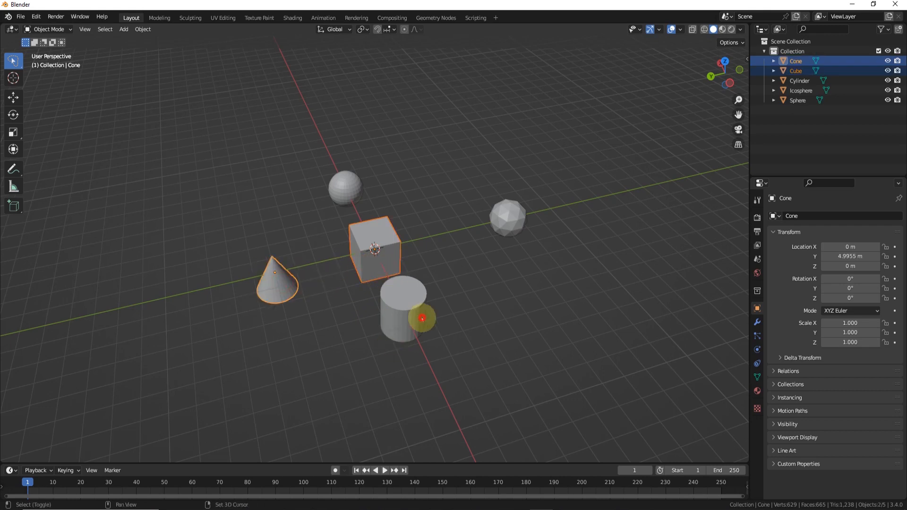
shift+click(421, 314)
shift+click(508, 219)
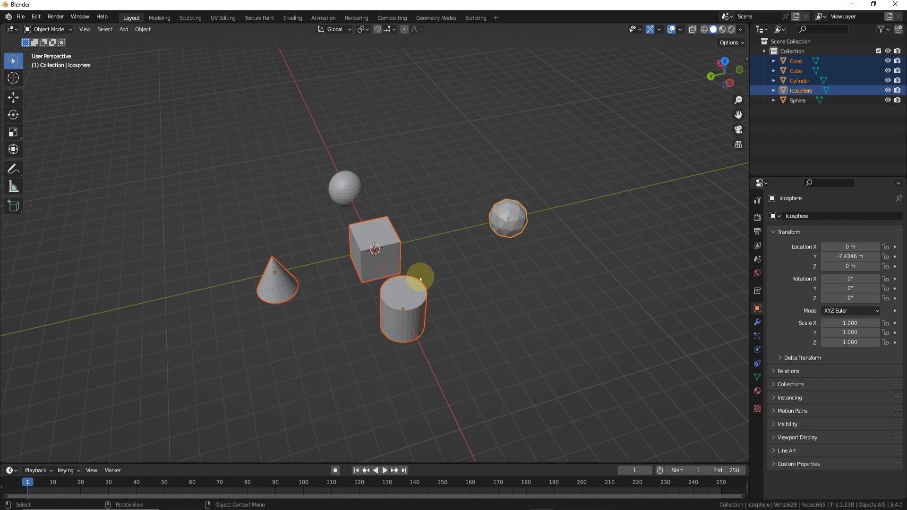
key(x)
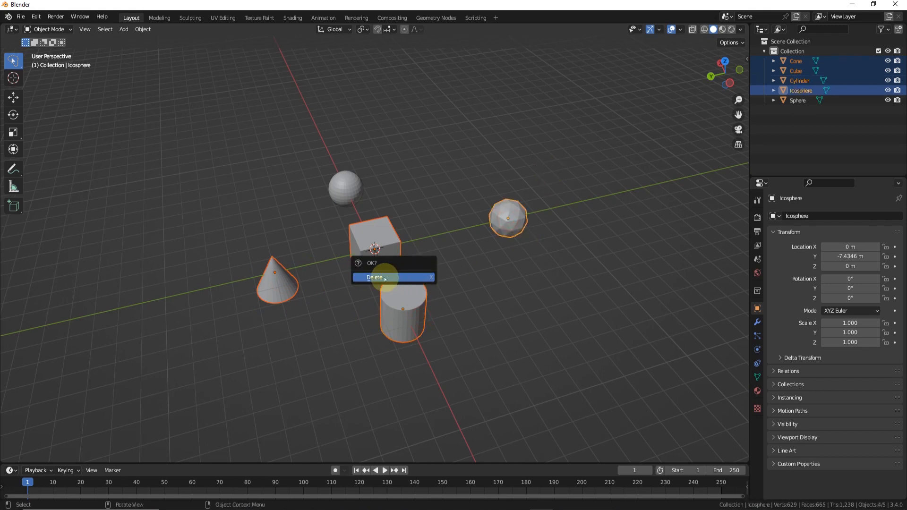
click(385, 279)
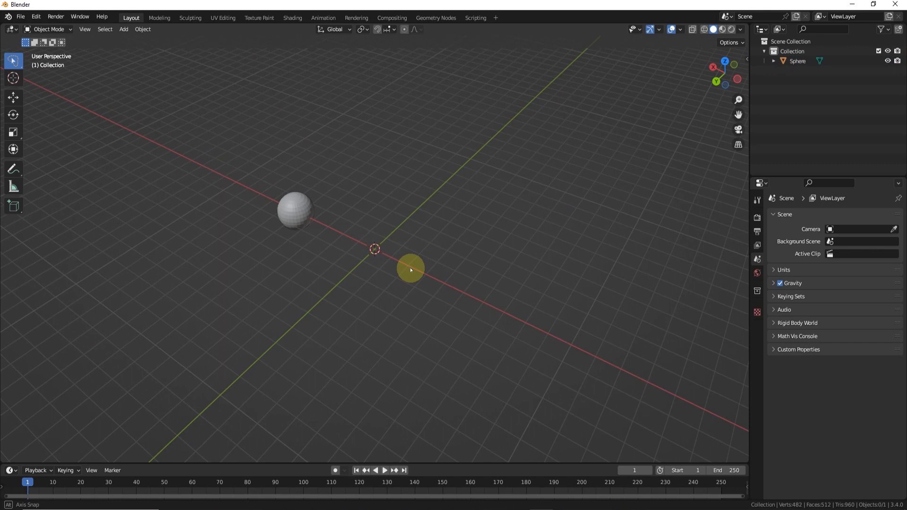
Select the remaining UV sphere and snap it to the 3D cursor with Selection to Cursor
click(294, 209)
click(285, 204)
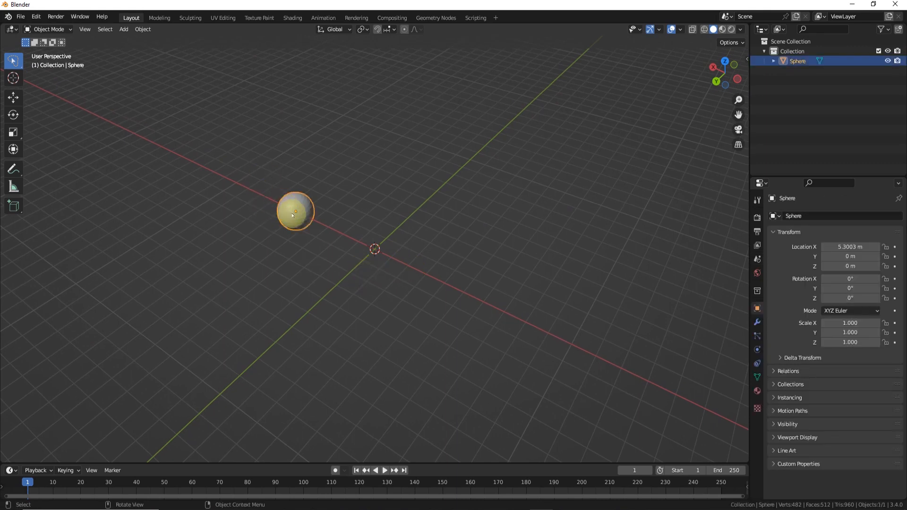
key(shift+s)
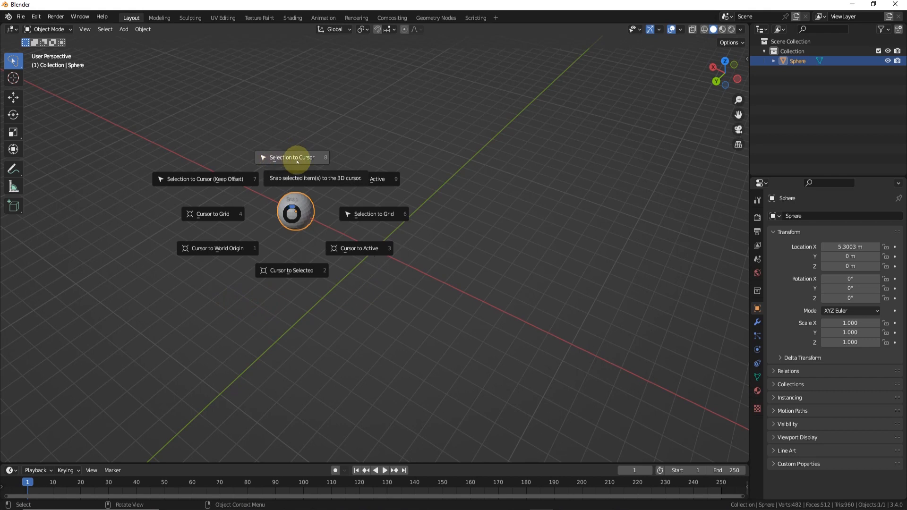
click(279, 158)
middle_drag(336, 270, 435, 255)
scroll(435, 255, up, 5)
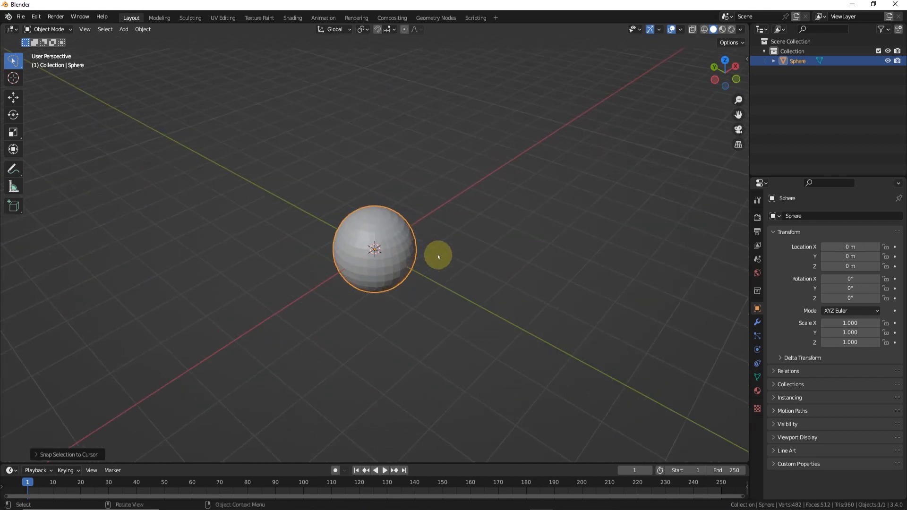
Deselect the sphere, put it into Edit Mode and choose the Select Lasso tool
click(191, 189)
middle_drag(192, 190, 254, 195)
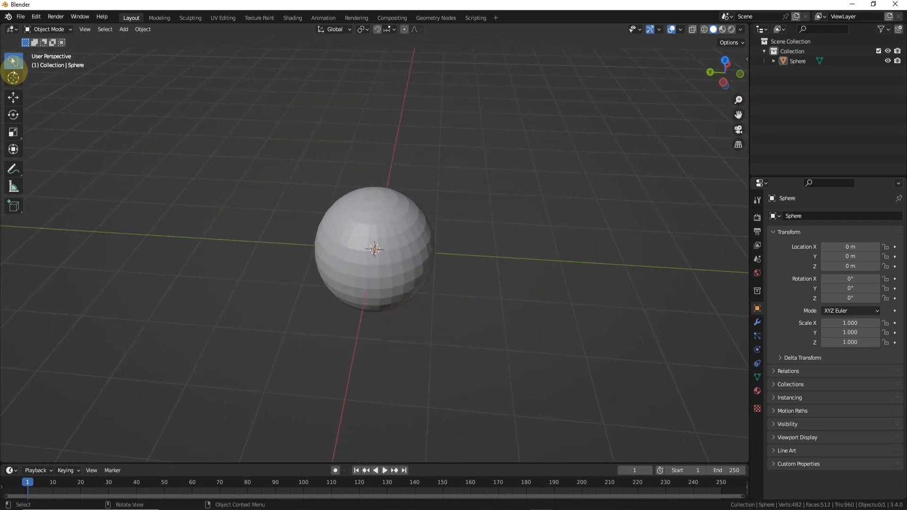
click(47, 30)
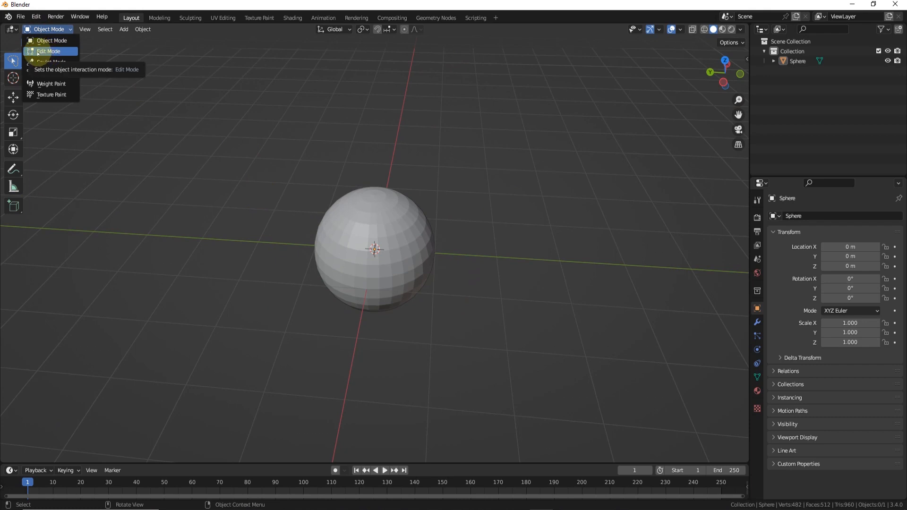
click(41, 51)
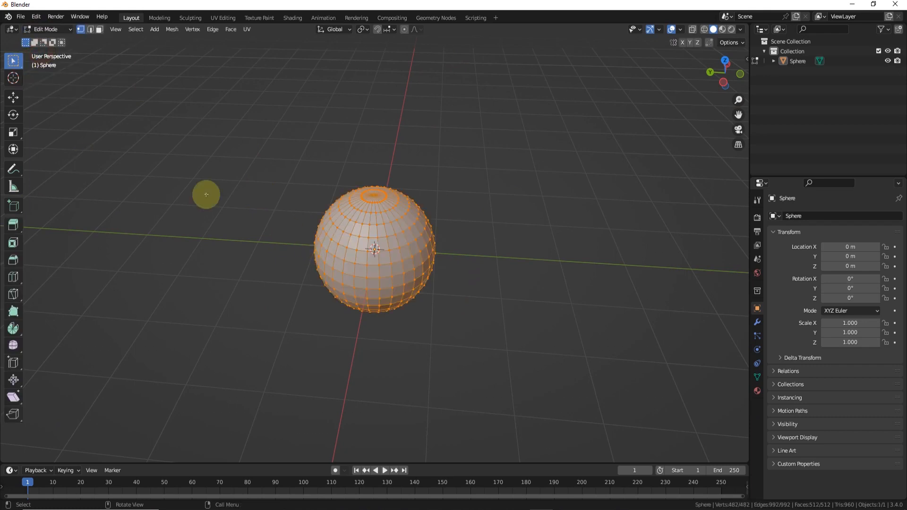
mouse_move(13, 60)
mouse_down()
mouse_move(94, 136)
mouse_move(83, 128)
mouse_up()
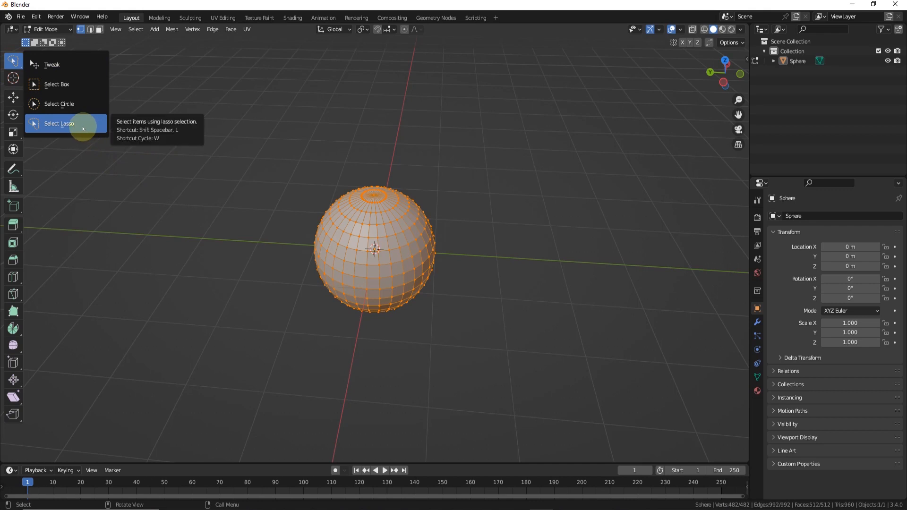
drag(83, 128, 75, 128)
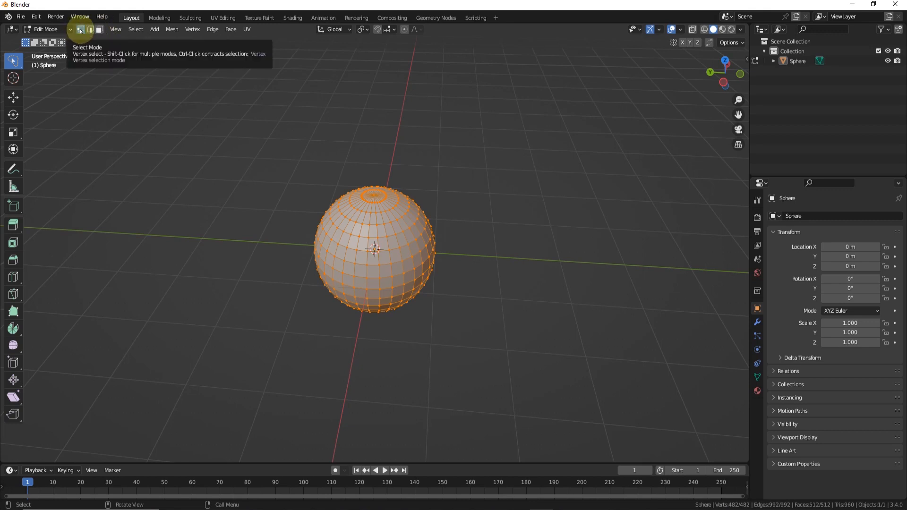
Switch repeatedly between vertex, edge and face select modes on the sphere's mesh, ending in face select mode
click(91, 29)
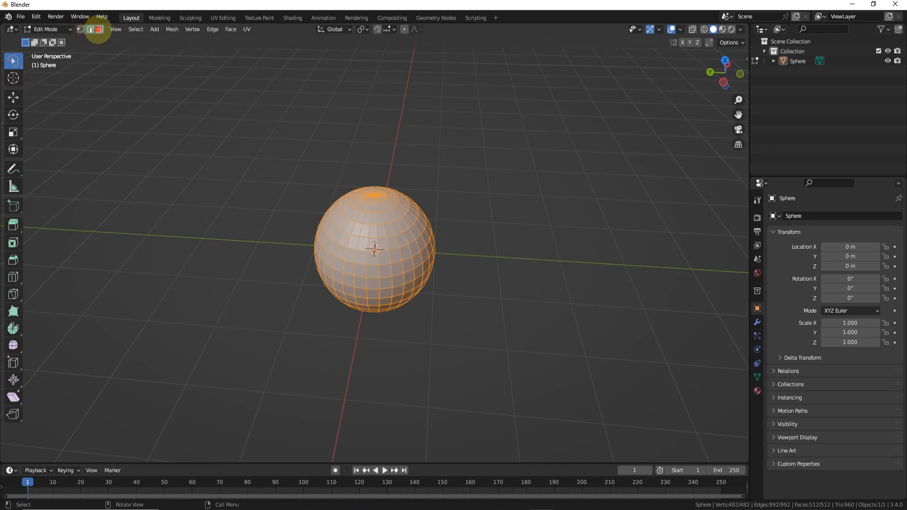
click(99, 30)
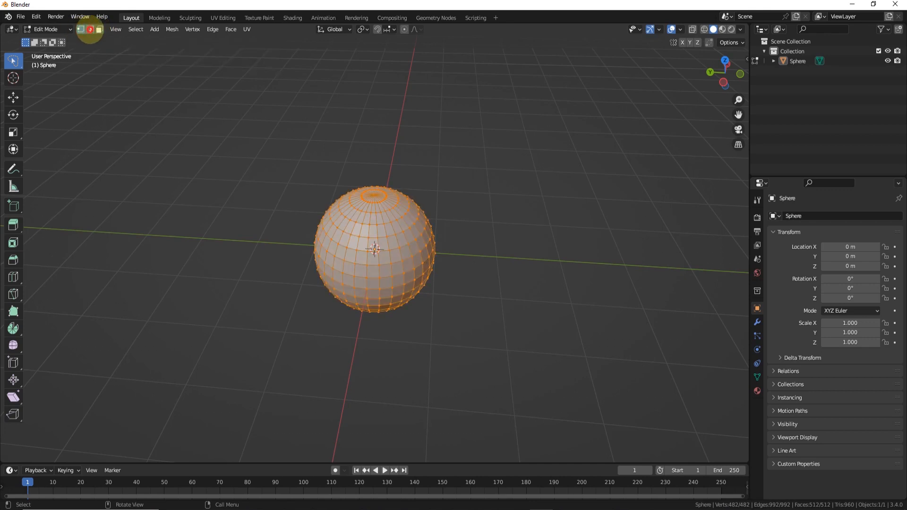
click(84, 31)
click(98, 30)
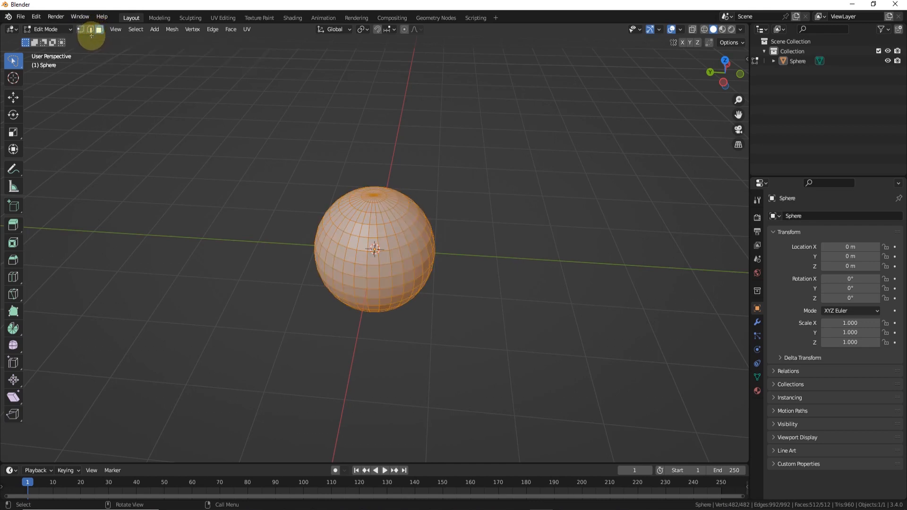
click(91, 30)
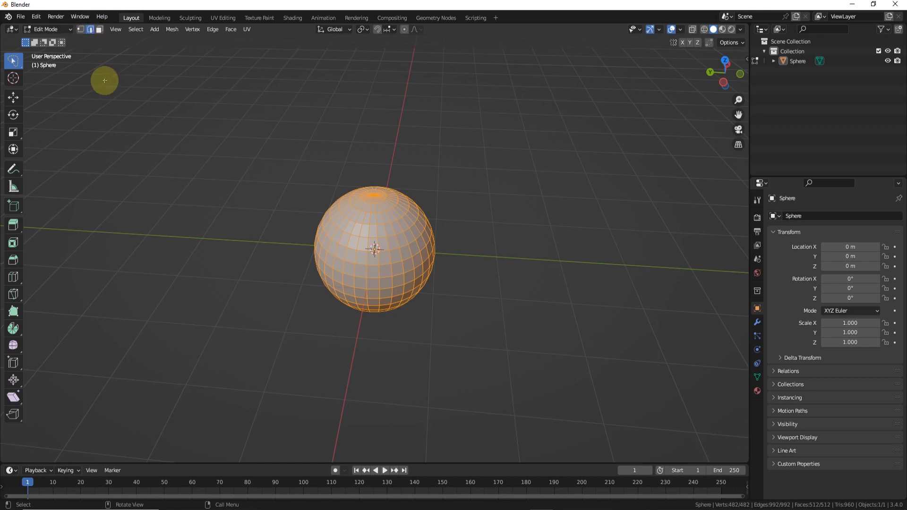
key(3)
key(1)
key(2)
key(3)
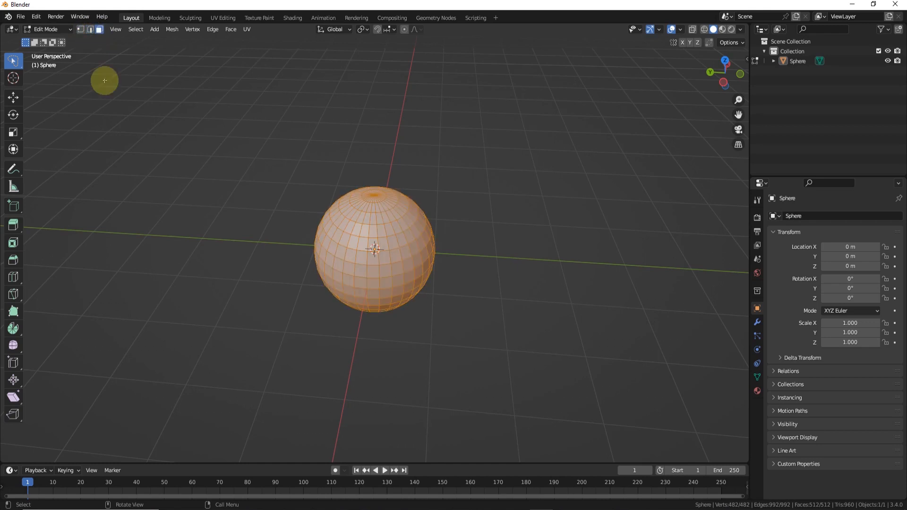
key(1)
key(3)
Lasso-select a patch of faces along one side of the sphere and check the selected area from other angles
middle_drag(325, 198, 371, 202)
scroll(348, 209, up, 2)
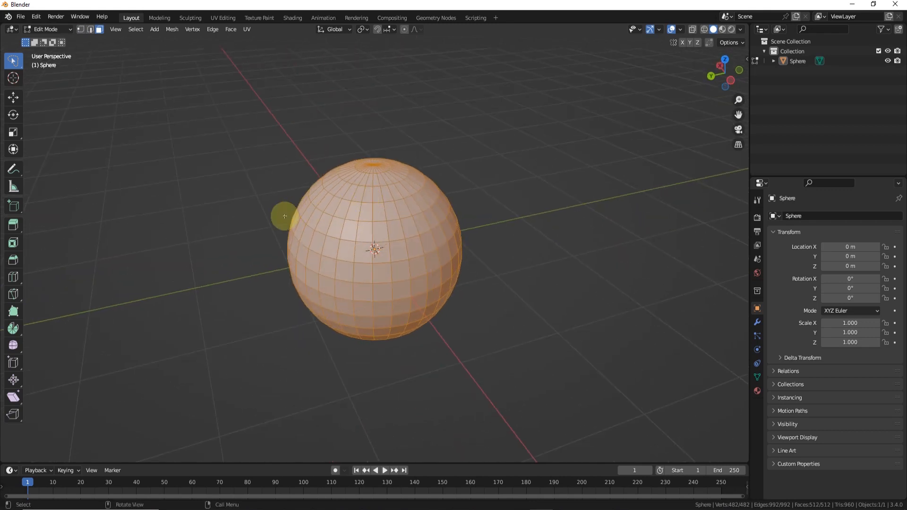
mouse_move(268, 180)
mouse_down()
mouse_move(296, 319)
mouse_move(348, 283)
mouse_move(320, 194)
mouse_move(275, 205)
mouse_up()
middle_drag(276, 205, 333, 247)
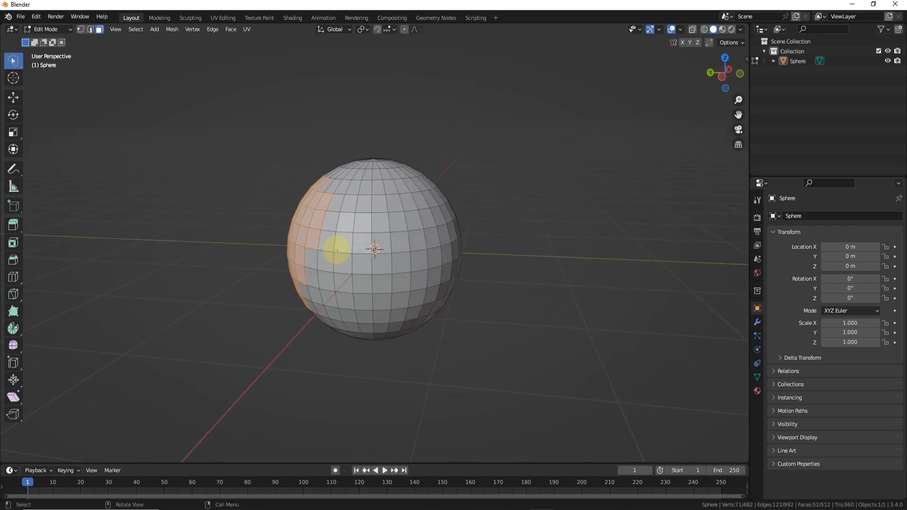
middle_drag(384, 176, 373, 178)
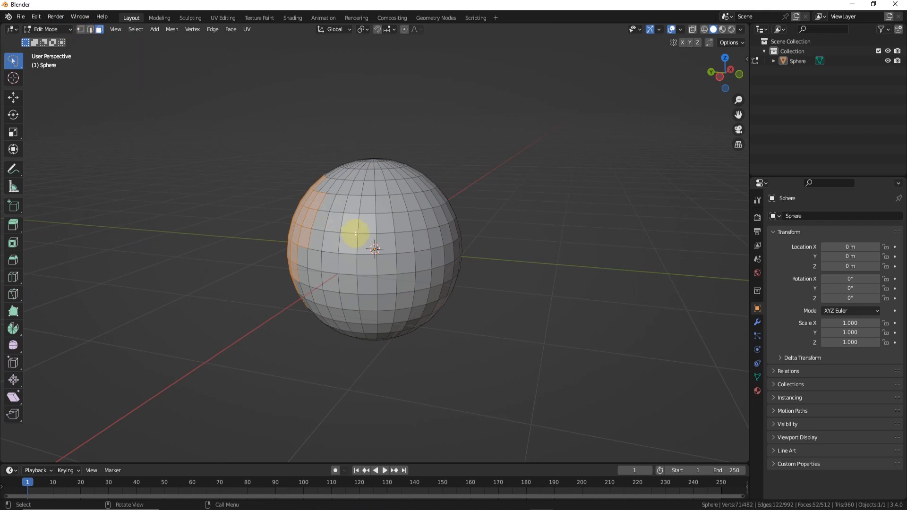
Lasso-select a patch of faces over the sphere's top, and replace it with a lasso over the visible upper half
middle_drag(371, 222, 390, 170)
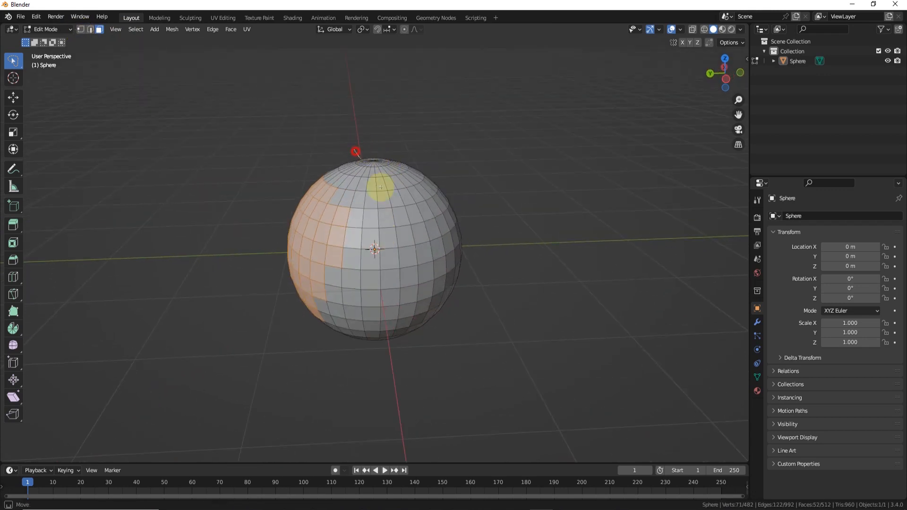
middle_drag(424, 131, 338, 149)
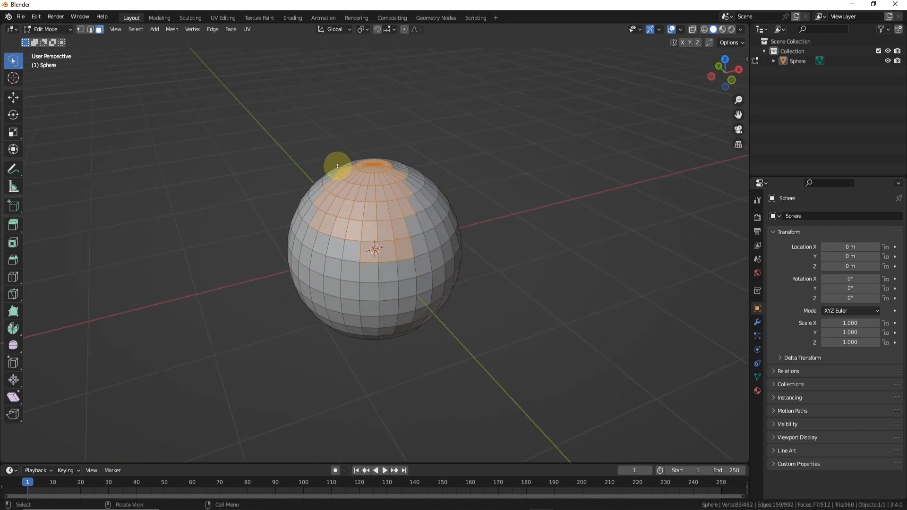
middle_drag(321, 168, 338, 252)
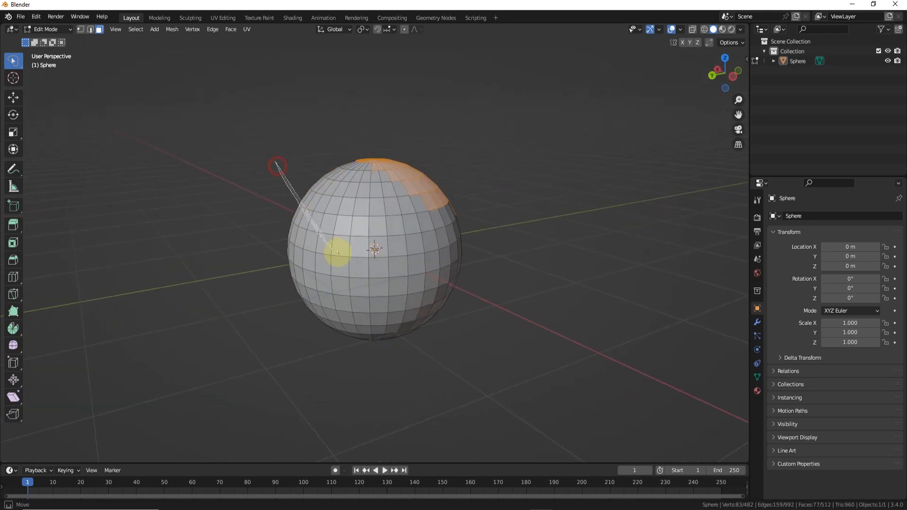
mouse_move(450, 169)
mouse_down()
mouse_move(319, 125)
mouse_move(370, 192)
mouse_up()
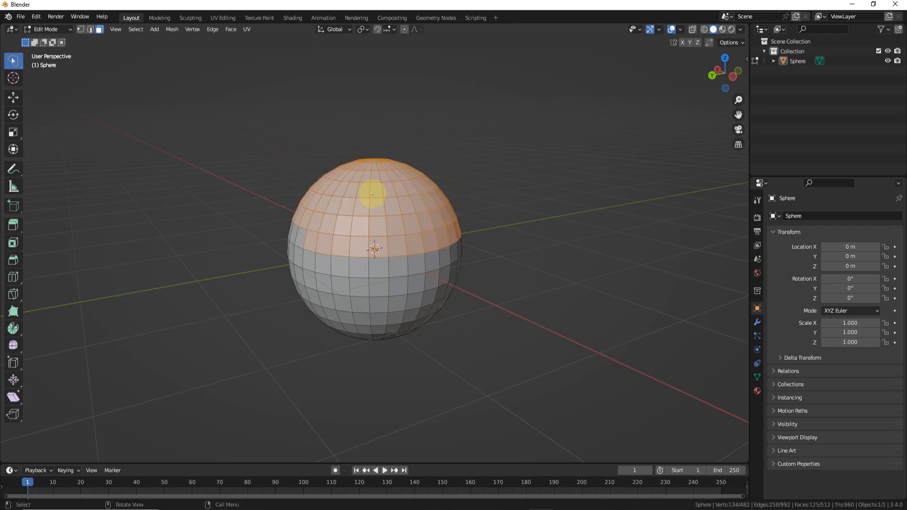
mouse_move(370, 192)
middle_down()
mouse_move(385, 182)
mouse_move(470, 187)
mouse_move(304, 208)
mouse_move(318, 229)
mouse_move(373, 205)
mouse_move(486, 193)
middle_up()
Lasso-select different face patches on the sphere in turn, finishing with the round cap around its top pole
mouse_move(281, 162)
mouse_down()
mouse_move(380, 219)
mouse_move(384, 126)
mouse_move(331, 116)
mouse_up()
mouse_move(342, 156)
middle_down()
mouse_move(259, 162)
mouse_move(315, 258)
middle_up()
drag(357, 290, 415, 228)
mouse_move(415, 228)
middle_down()
mouse_move(366, 320)
mouse_move(356, 291)
middle_up()
drag(351, 230, 369, 275)
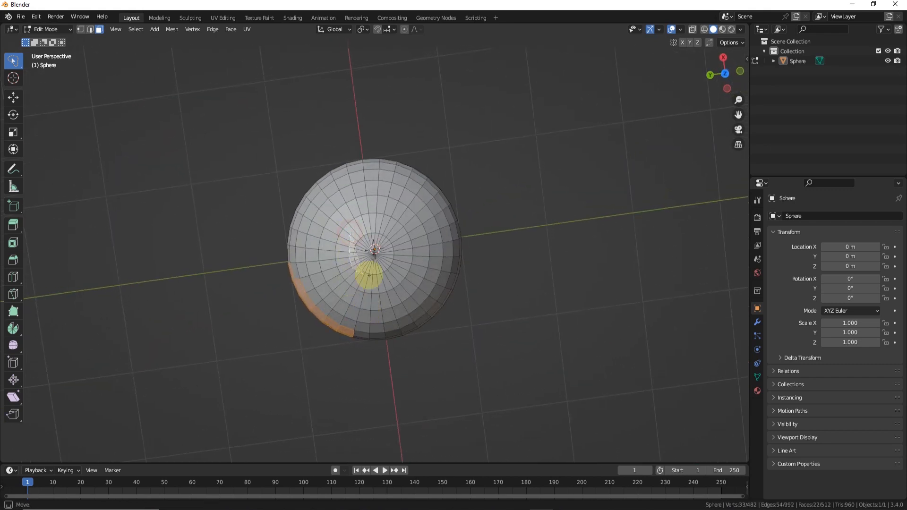
drag(361, 226, 361, 227)
mouse_move(361, 228)
middle_down()
mouse_move(293, 175)
mouse_move(156, 156)
mouse_move(208, 132)
mouse_move(303, 148)
mouse_move(273, 170)
mouse_move(279, 212)
mouse_move(304, 196)
mouse_move(348, 192)
mouse_move(241, 194)
mouse_move(203, 180)
middle_up()
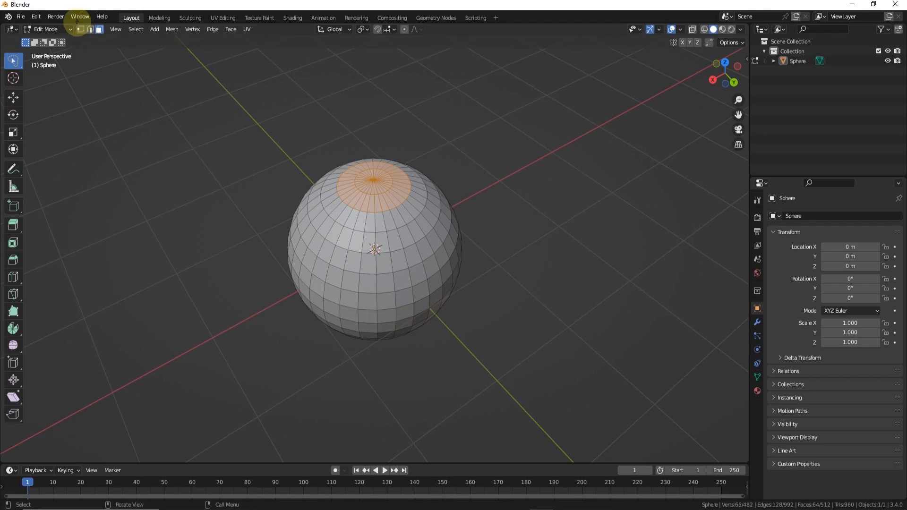
Return the sphere to Object Mode and select it
click(46, 30)
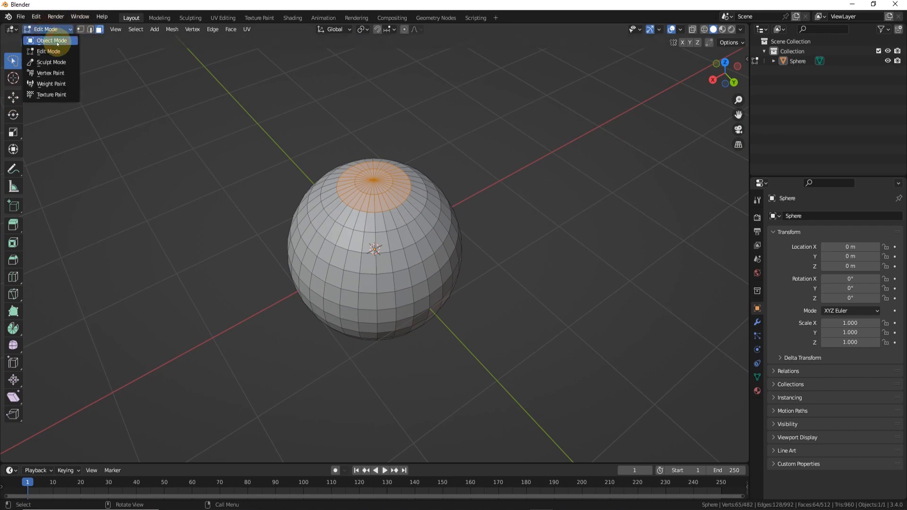
click(57, 42)
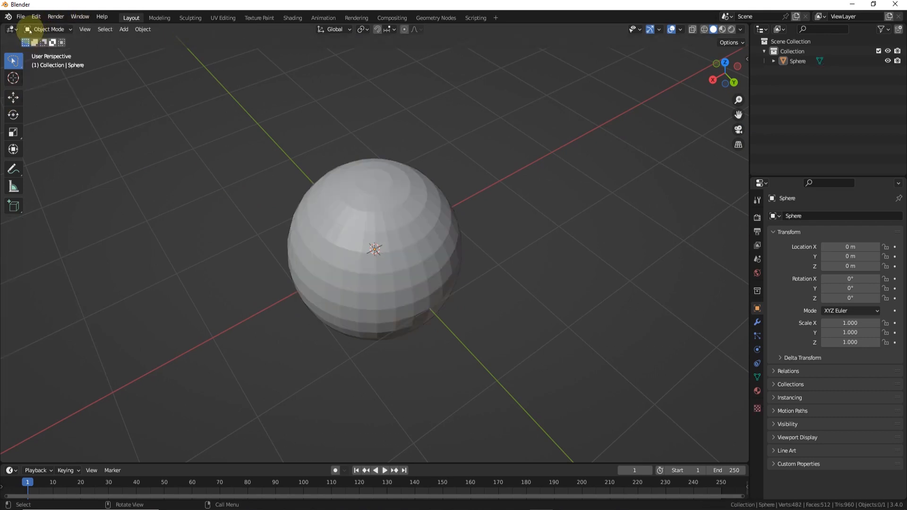
middle_drag(415, 222, 388, 275)
click(389, 275)
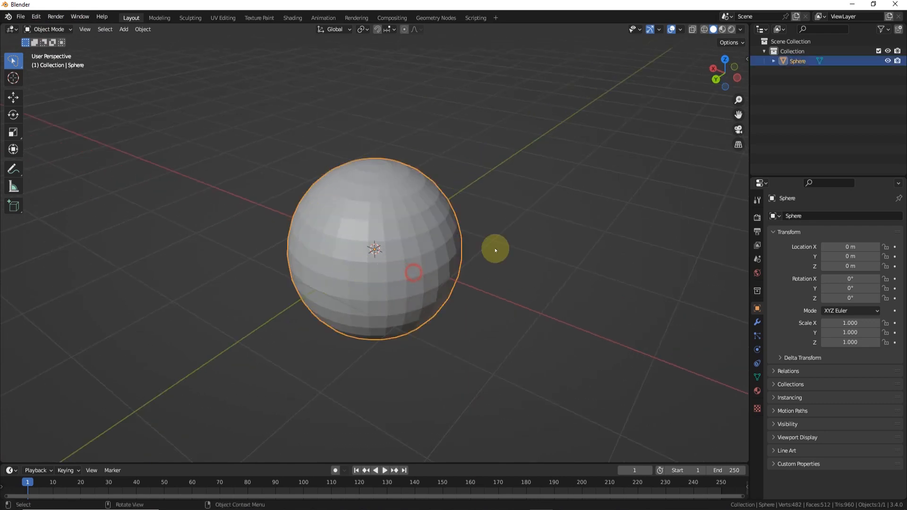
middle_drag(494, 249, 409, 244)
Choose the Tweak selection tool
click(13, 61)
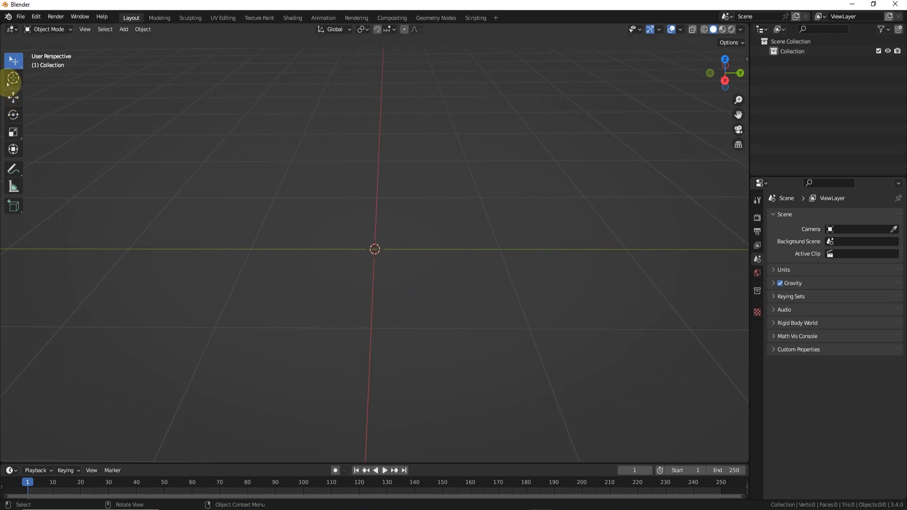
drag(14, 61, 50, 65)
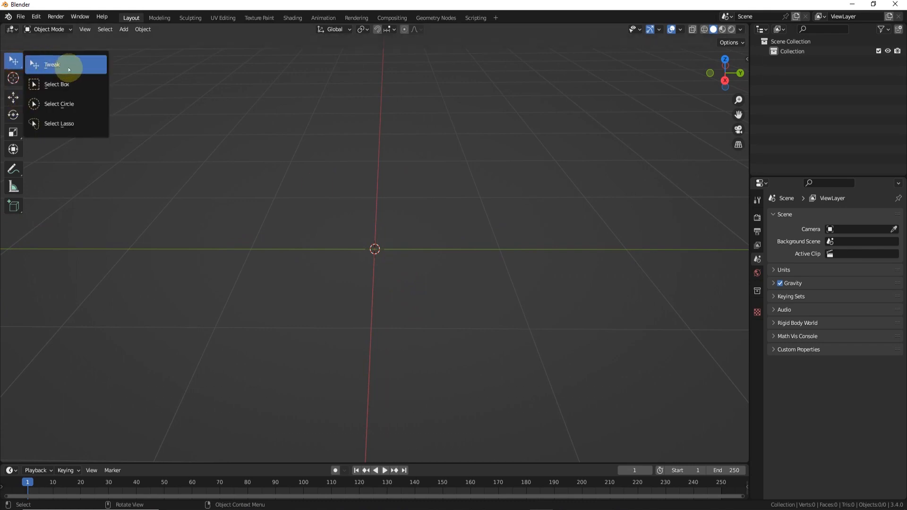
click(69, 67)
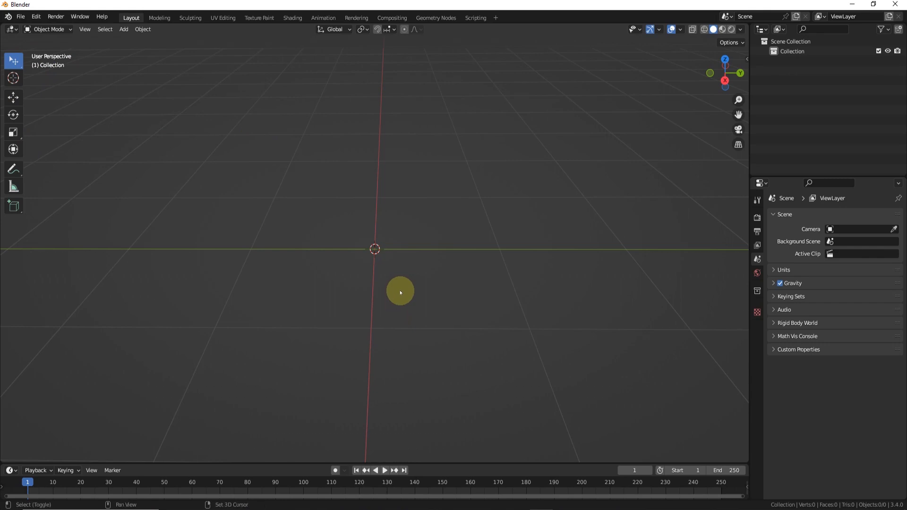
Add a cube mesh at the centre of the empty scene
key(shift+a)
mouse_move(378, 291)
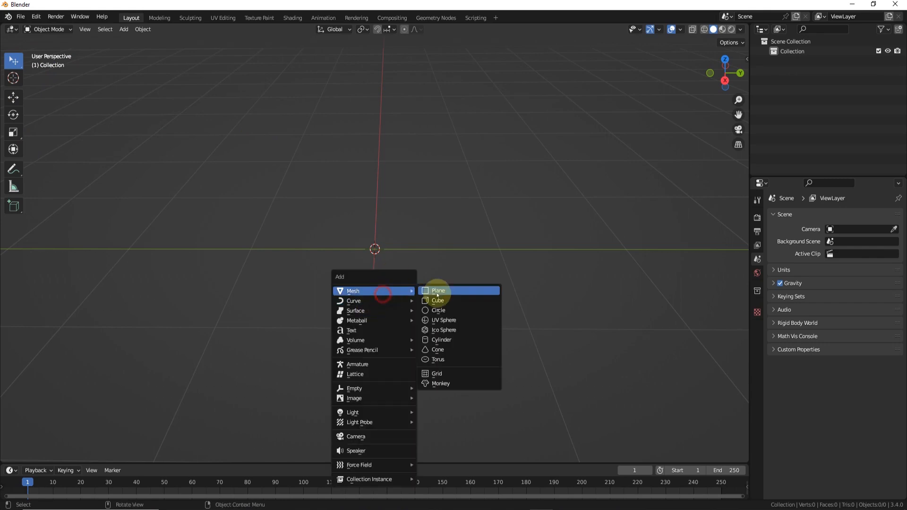
click(438, 300)
scroll(398, 287, down, 3)
middle_drag(373, 268, 351, 265)
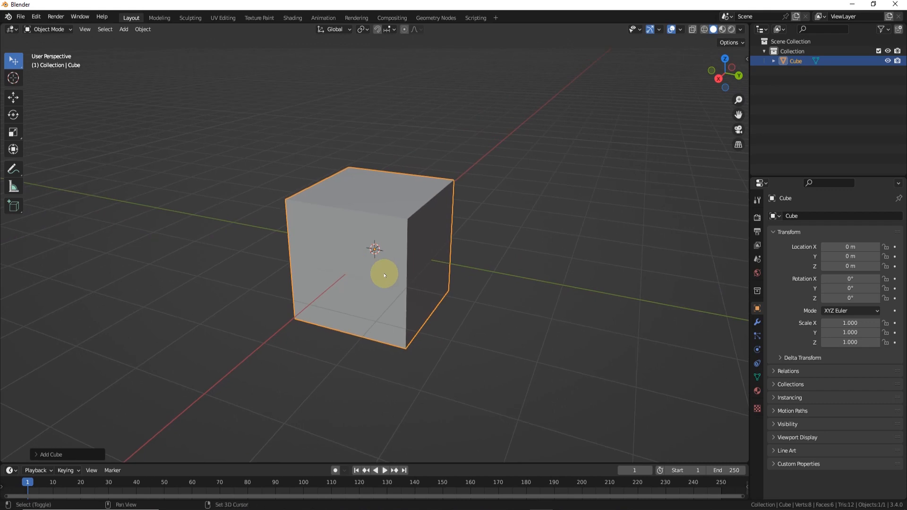
Add a second cube at the same spot and scale it down uniformly to about 0.61 inside the first
key(shift+a)
mouse_move(381, 269)
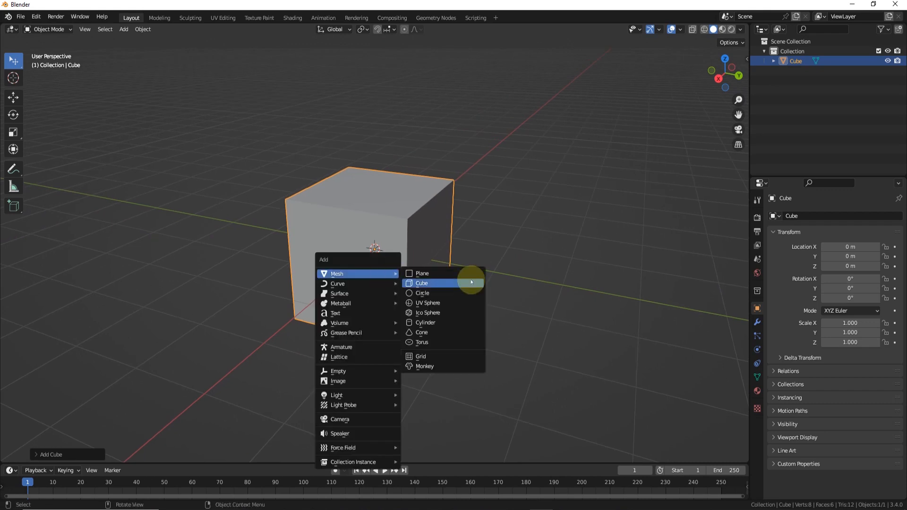
click(431, 281)
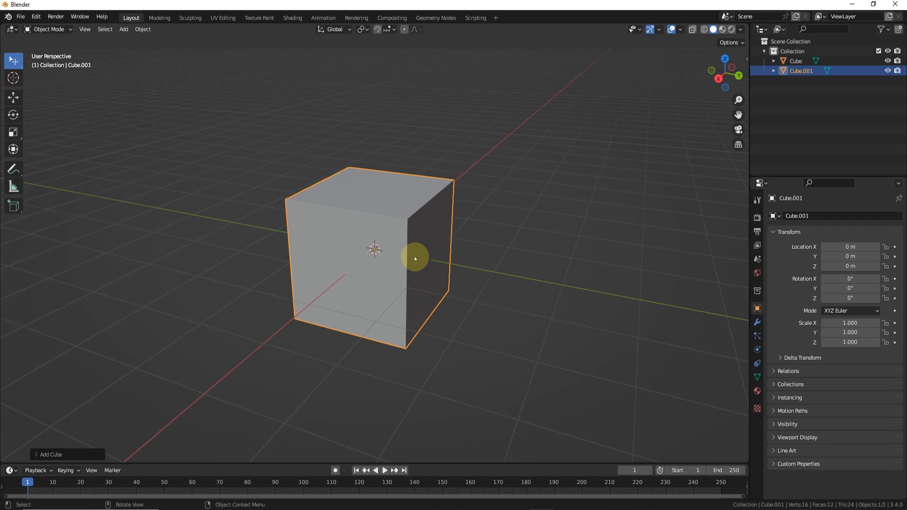
key(s)
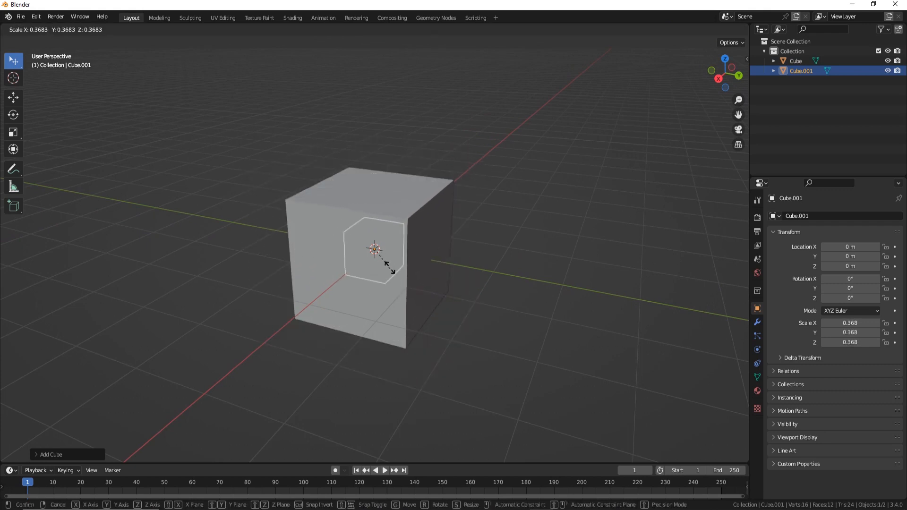
click(482, 275)
middle_drag(481, 276, 431, 237)
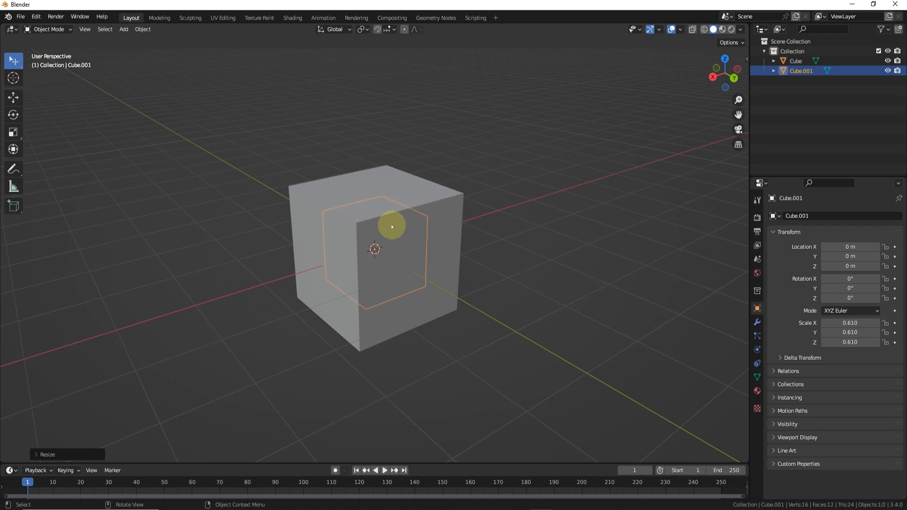
Switch the viewport to wireframe shading, clear the selection and select the smaller inner cube
click(704, 31)
middle_drag(447, 235, 438, 234)
click(483, 243)
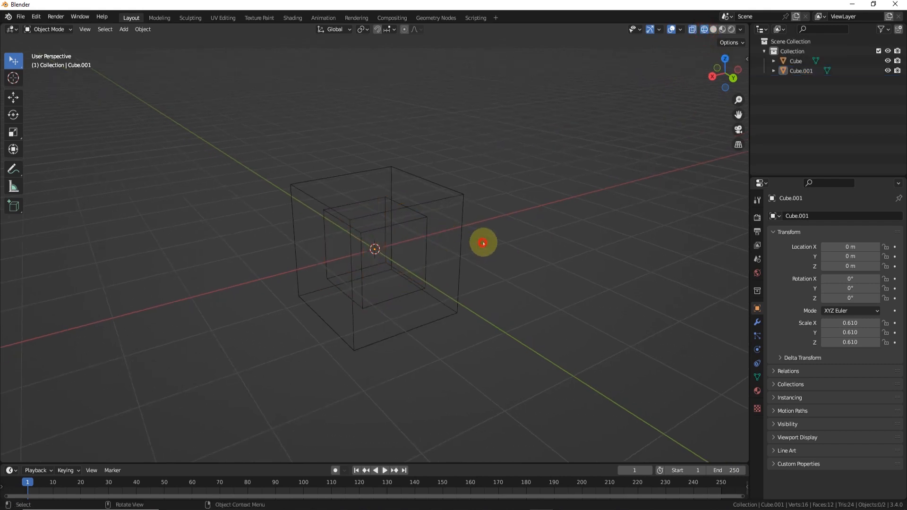
click(426, 243)
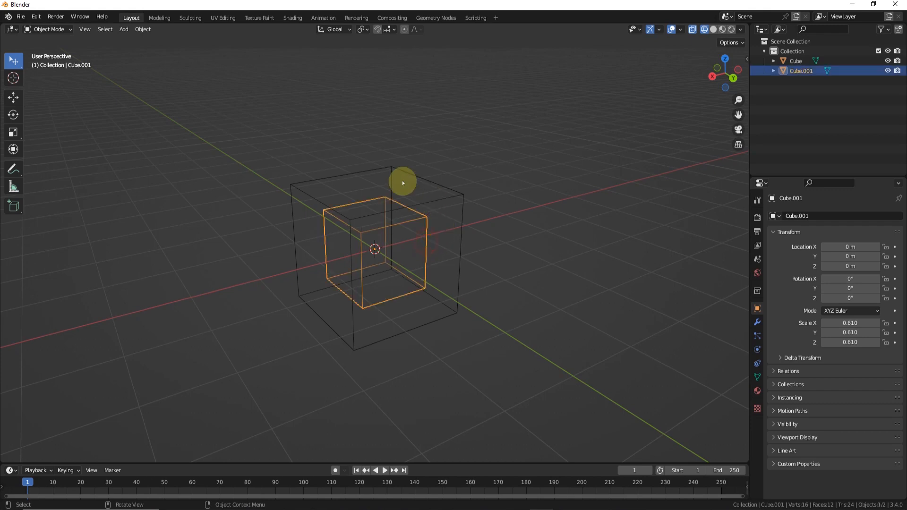
Select the outer and inner cubes alternately by their wireframe edges, ending with the outer cube
middle_drag(430, 194, 439, 196)
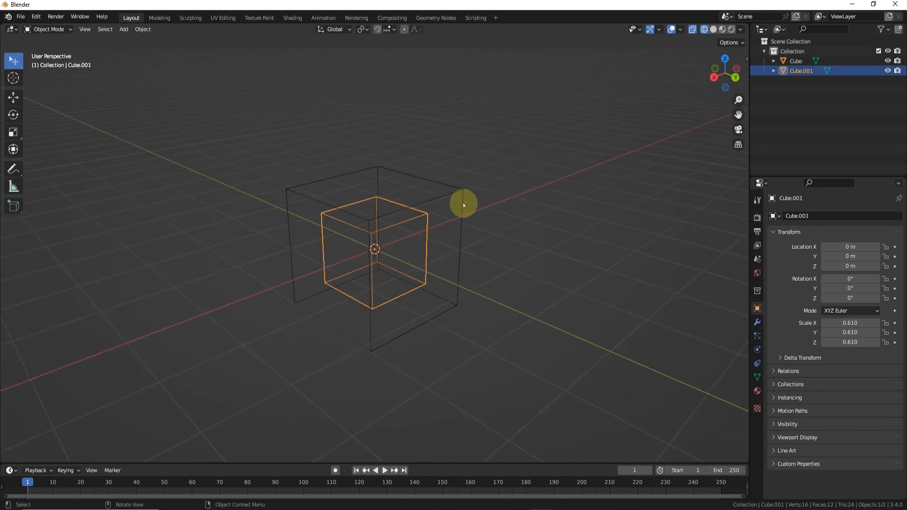
click(463, 203)
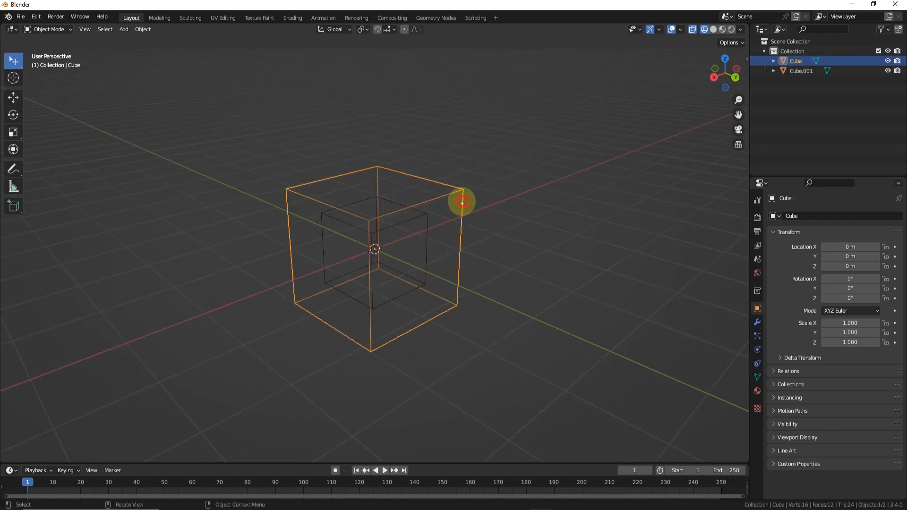
click(426, 216)
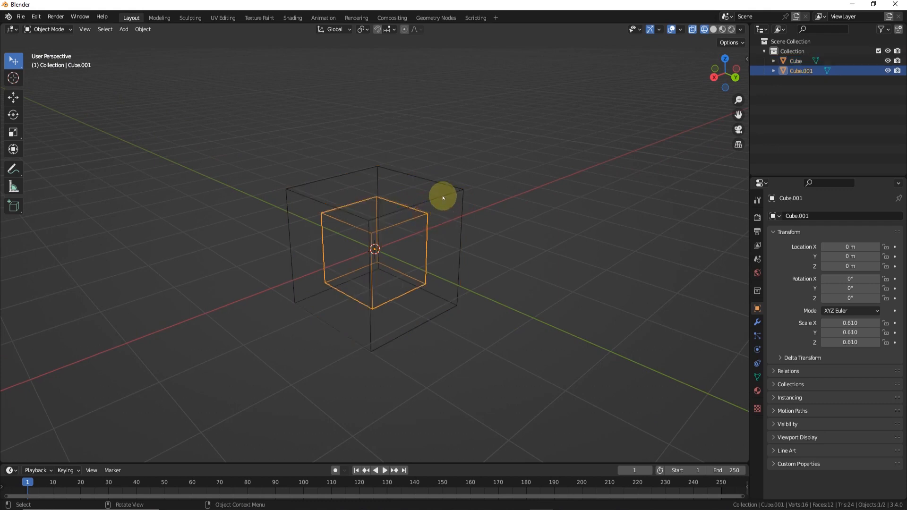
click(443, 197)
click(426, 223)
click(439, 192)
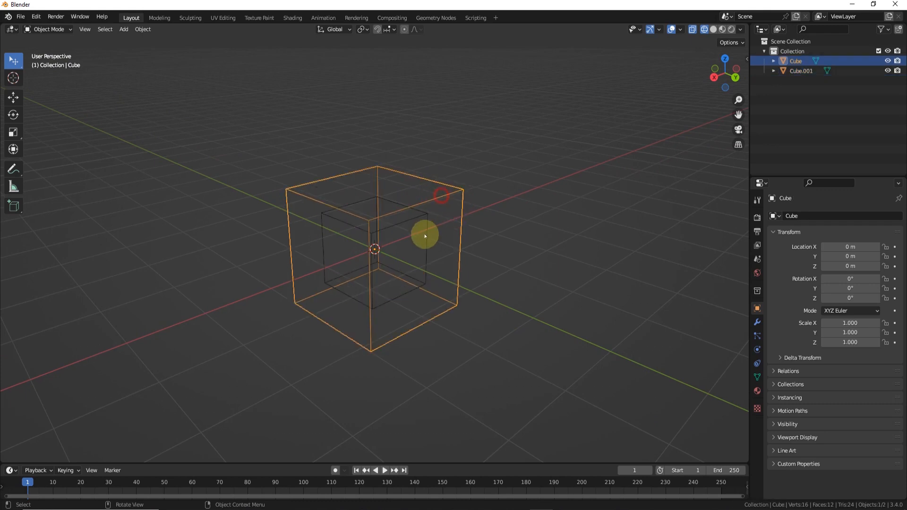
middle_drag(424, 233, 405, 249)
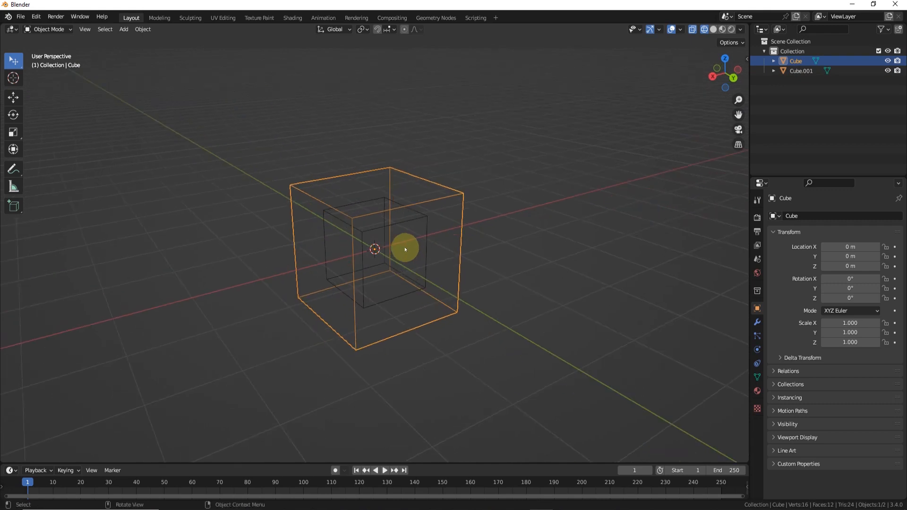
Use the shading pie to apply Wireframe again and switch the viewport to Solid
key(z)
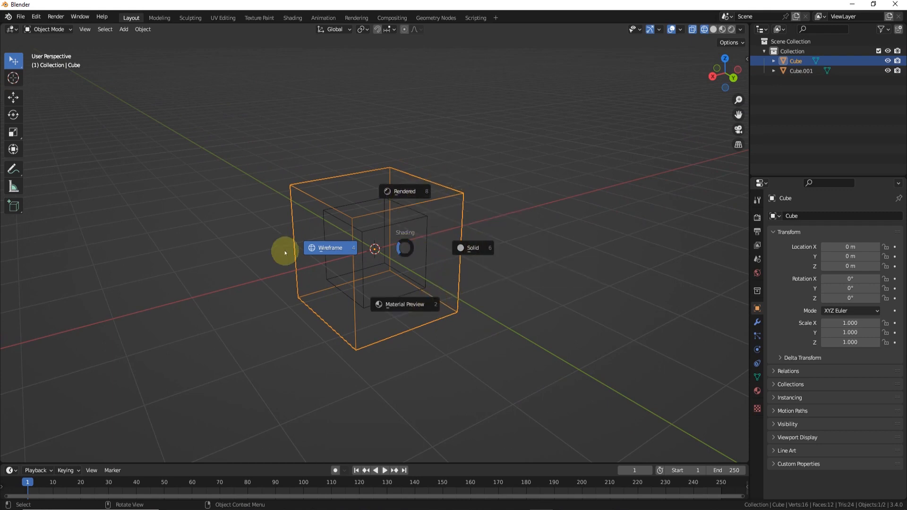
click(326, 247)
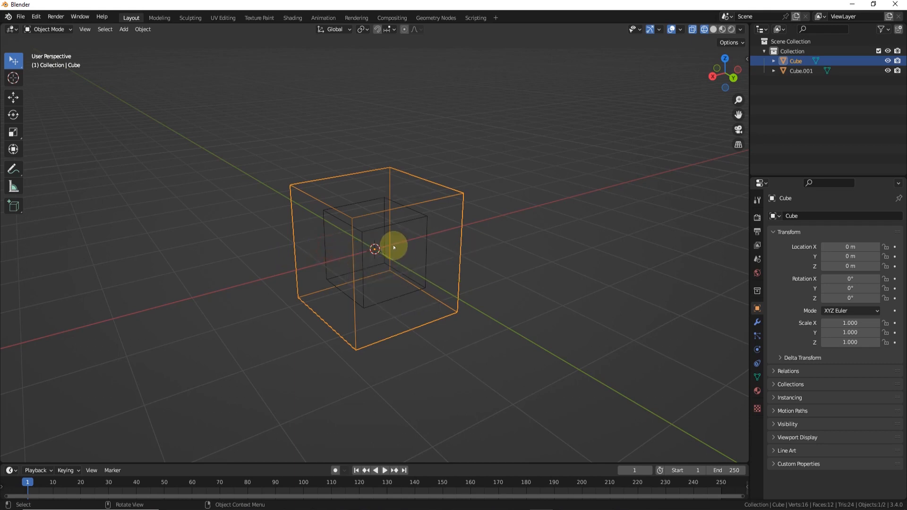
key(z)
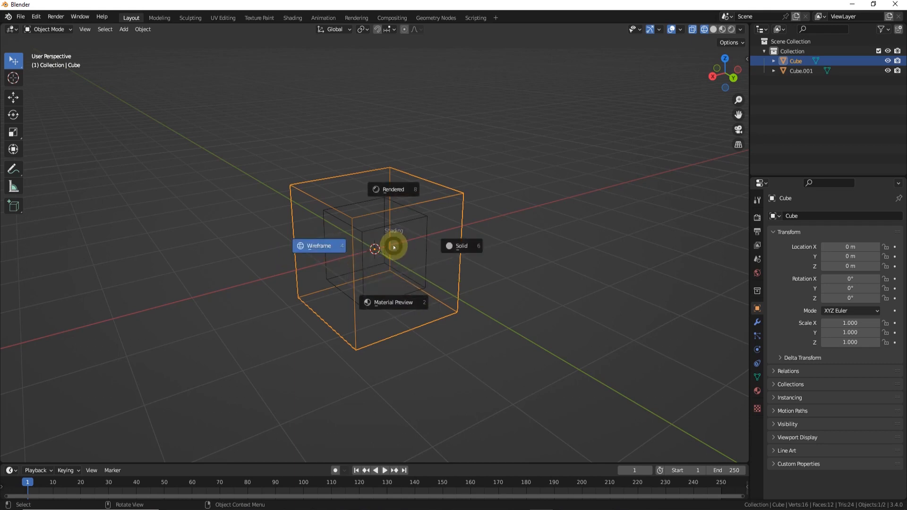
click(461, 246)
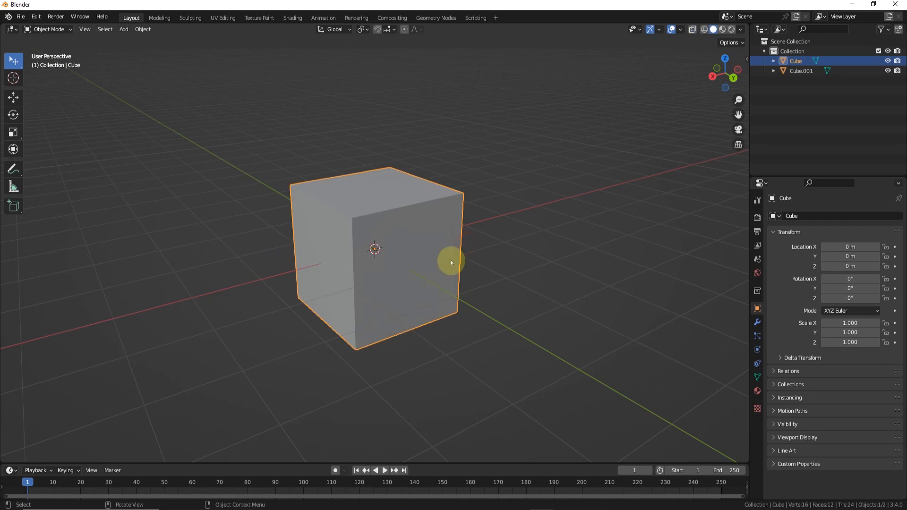
Set the viewport shading back to Wireframe and select the inner cube through the outer one
middle_drag(449, 260, 382, 263)
scroll(381, 263, up, 2)
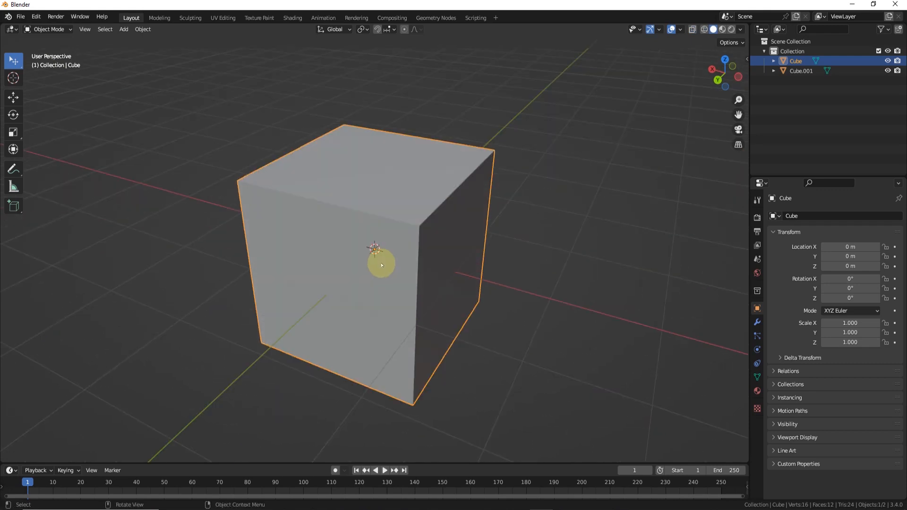
key(z)
click(305, 267)
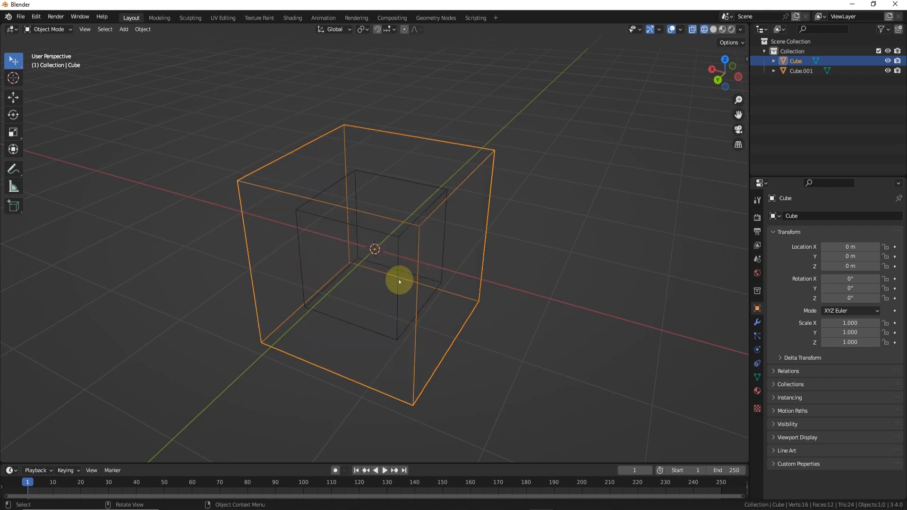
click(397, 282)
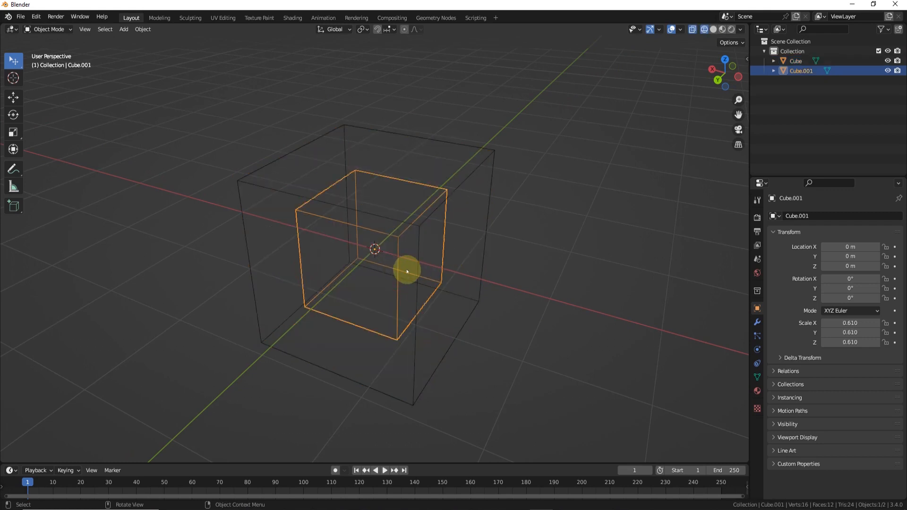
Move the inner cube out of the larger cube along the X axis to about -2.34 m
middle_drag(407, 271, 420, 275)
click(11, 97)
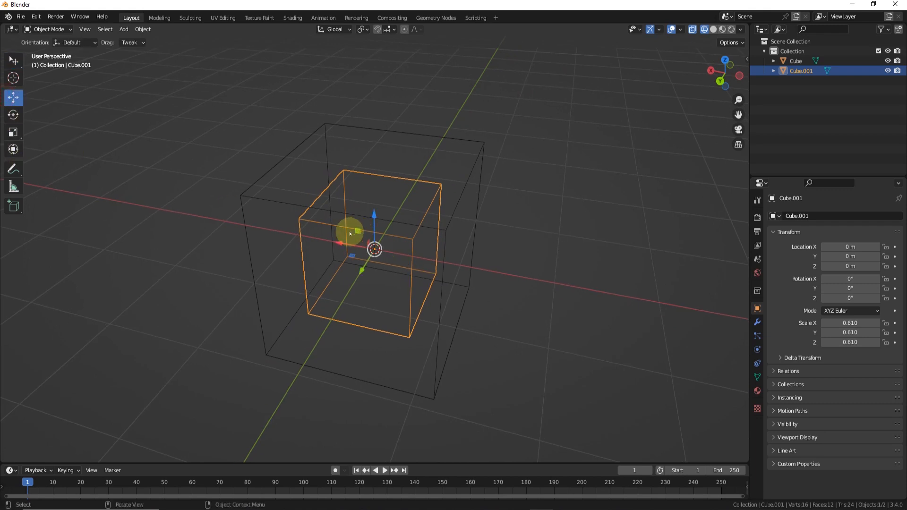
drag(349, 231, 571, 269)
scroll(387, 230, down, 5)
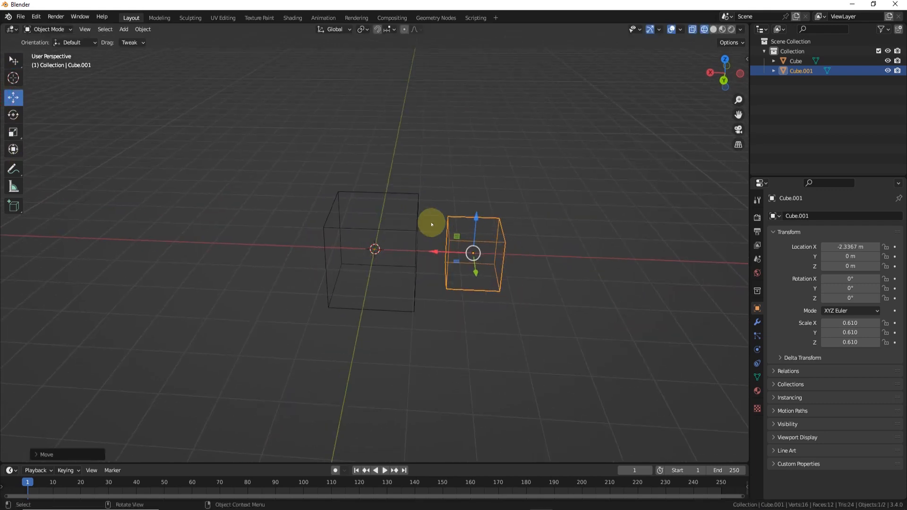
Deselect the smaller cube and set the viewport shading to Solid
click(545, 189)
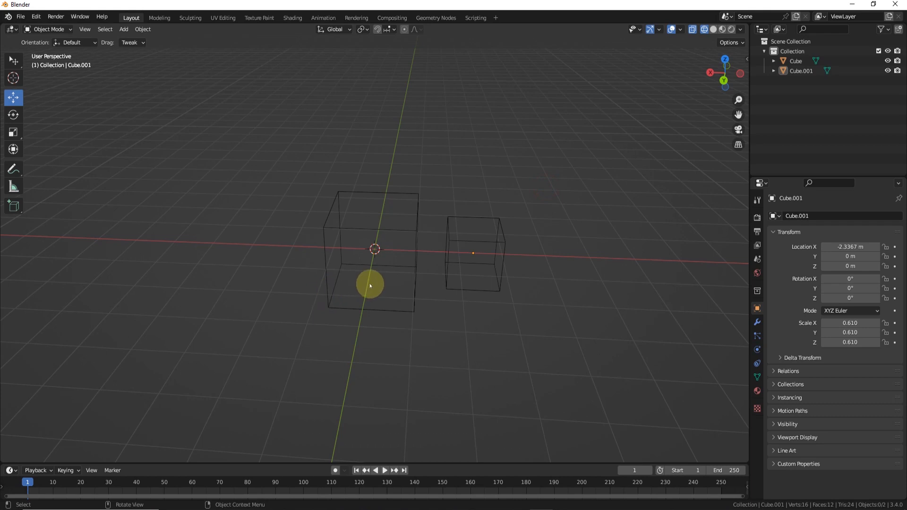
middle_drag(401, 284, 393, 285)
key(z)
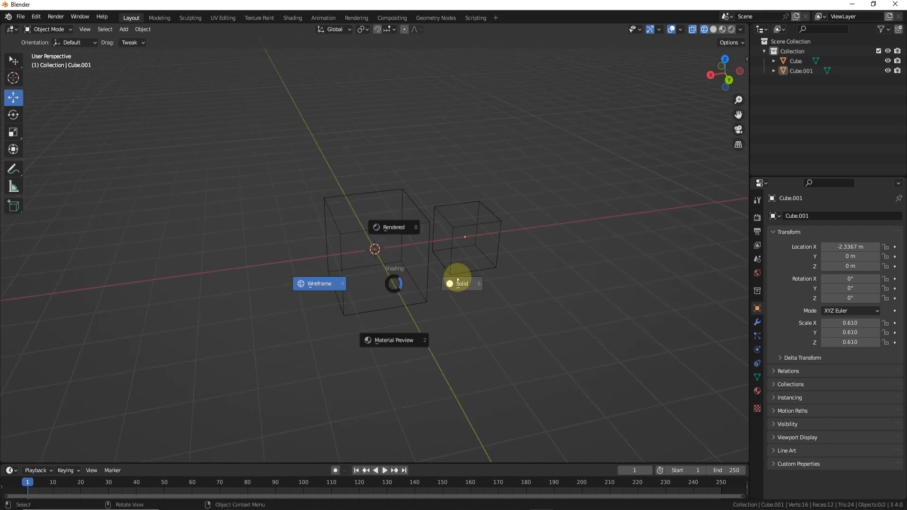
click(458, 283)
middle_drag(500, 263, 472, 260)
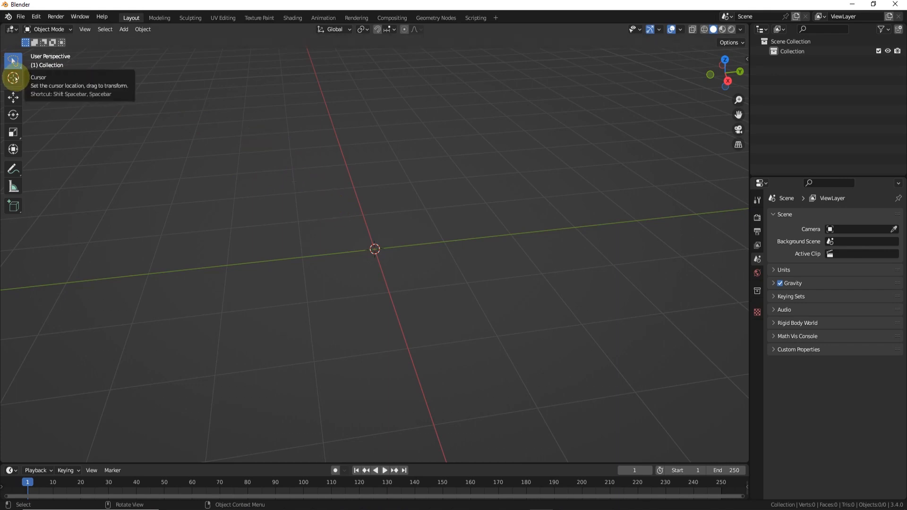
Activate the Cursor tool for positioning the 3D cursor in the empty scene
middle_drag(357, 223, 275, 186)
middle_drag(332, 182, 393, 187)
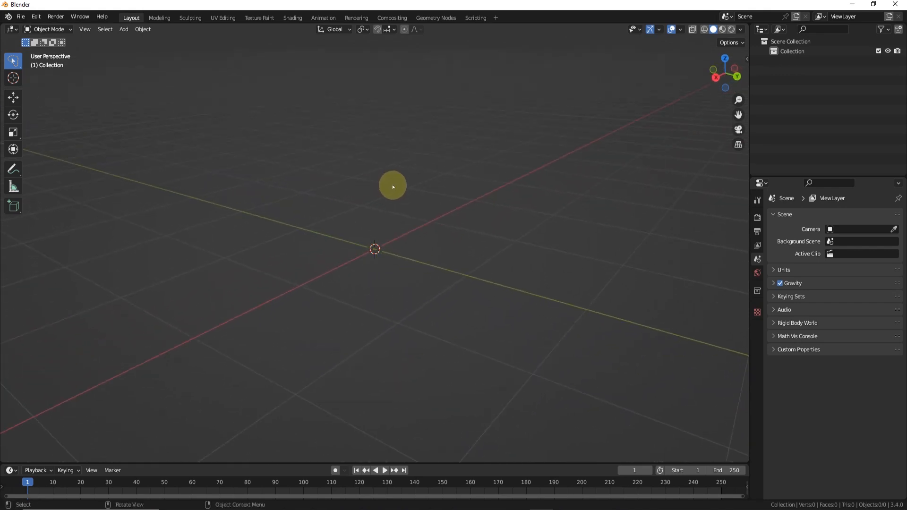
click(12, 78)
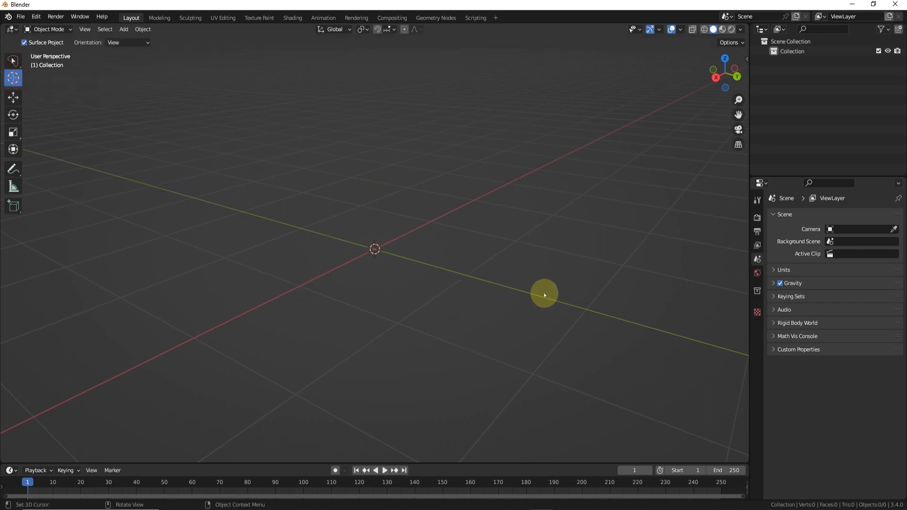
Place the 3D cursor along the X axis, away from the world origin
mouse_move(565, 284)
middle_down()
mouse_move(479, 285)
mouse_move(571, 279)
middle_up()
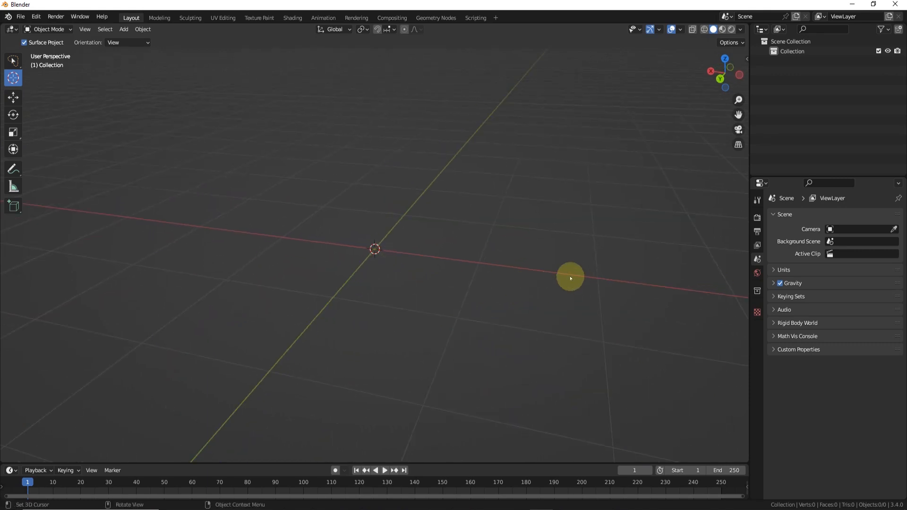
click(603, 276)
middle_drag(638, 265, 355, 263)
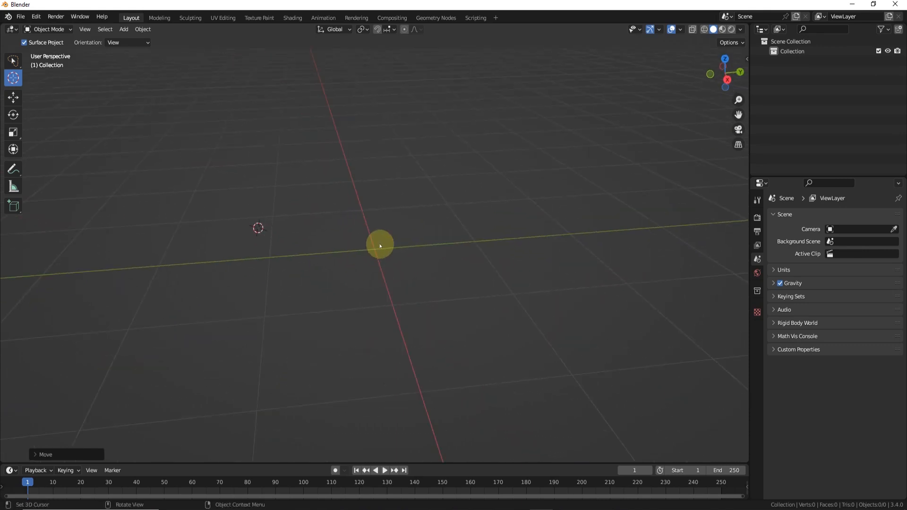
Place the 3D cursor close to the world origin, at about X 0.31 m, and add a UV sphere there
click(375, 249)
middle_drag(410, 259, 375, 249)
key(shift+a)
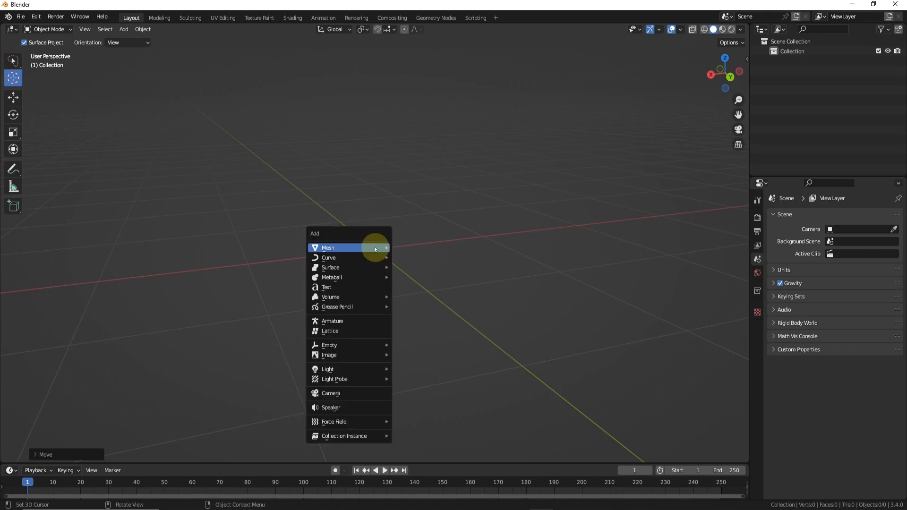
mouse_move(376, 248)
click(431, 276)
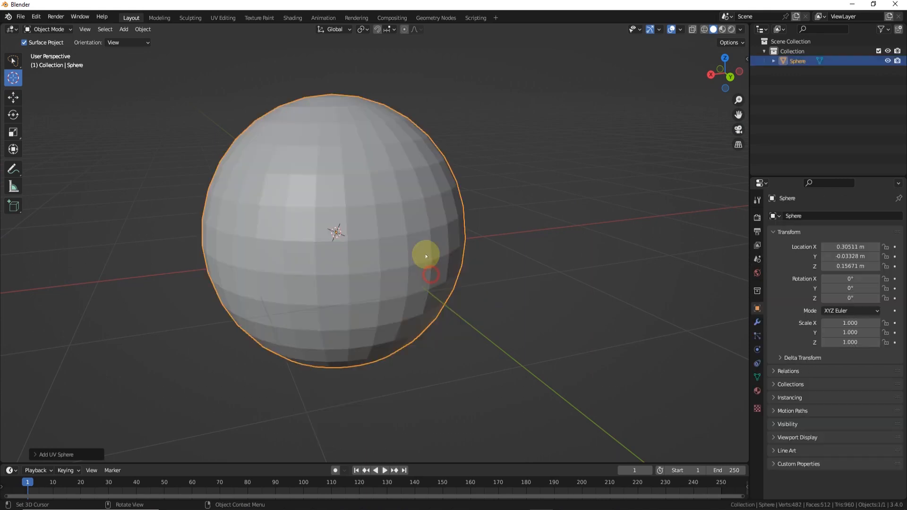
middle_drag(425, 255, 434, 222)
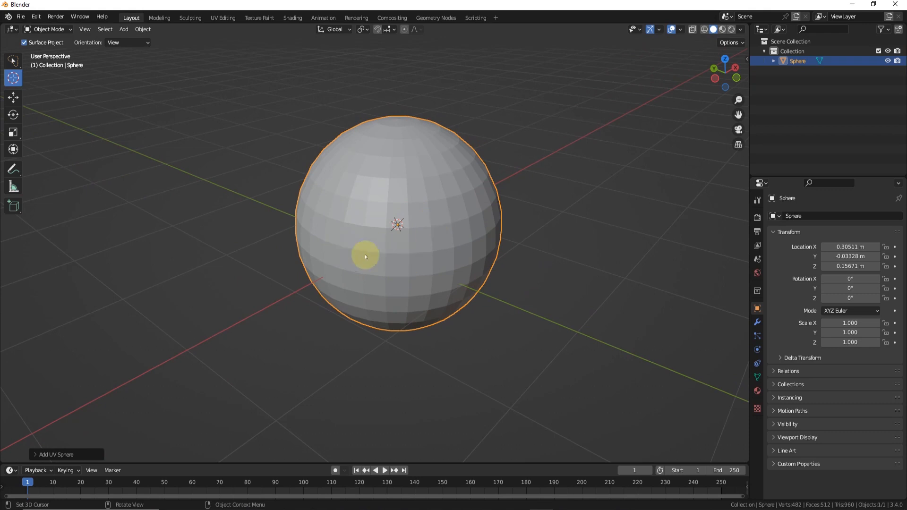
middle_drag(364, 257, 449, 247)
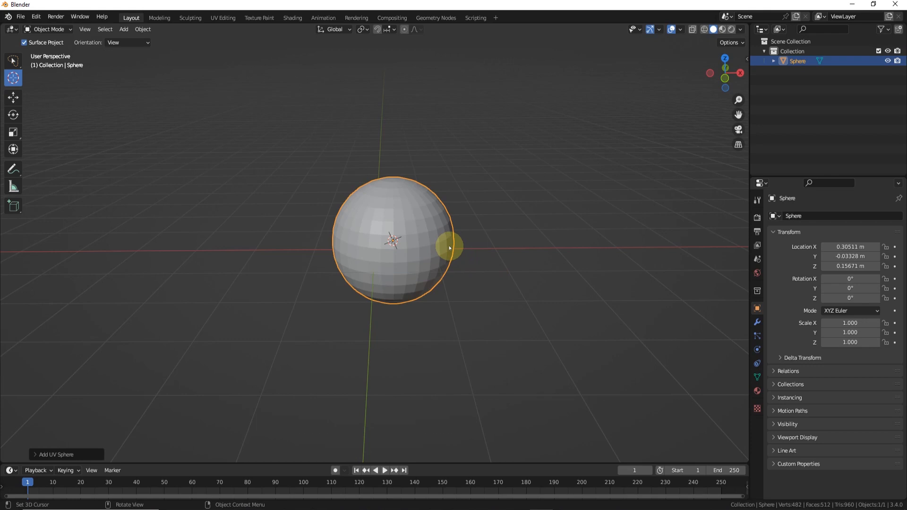
scroll(446, 251, down, 1)
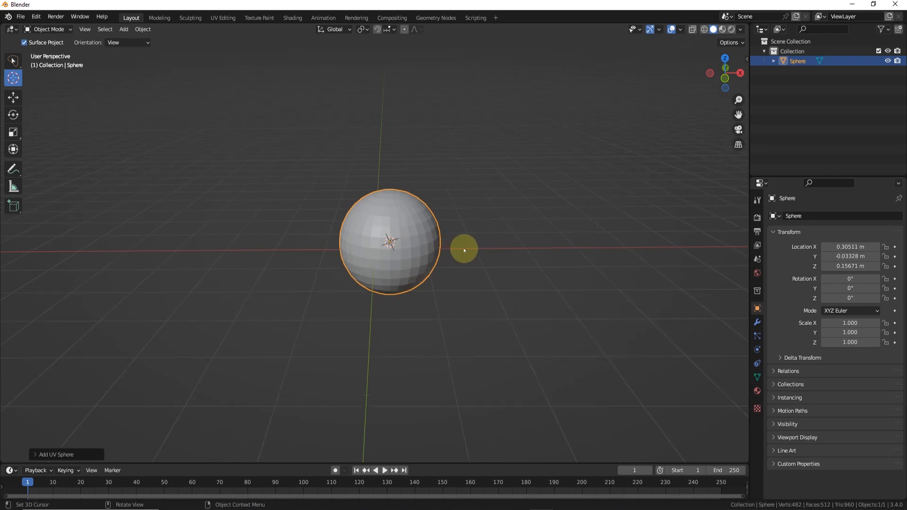
Place the 3D cursor beside the sphere at about X 3.79 m and add a cylinder there
middle_drag(463, 250, 442, 250)
click(570, 255)
middle_drag(618, 272, 466, 257)
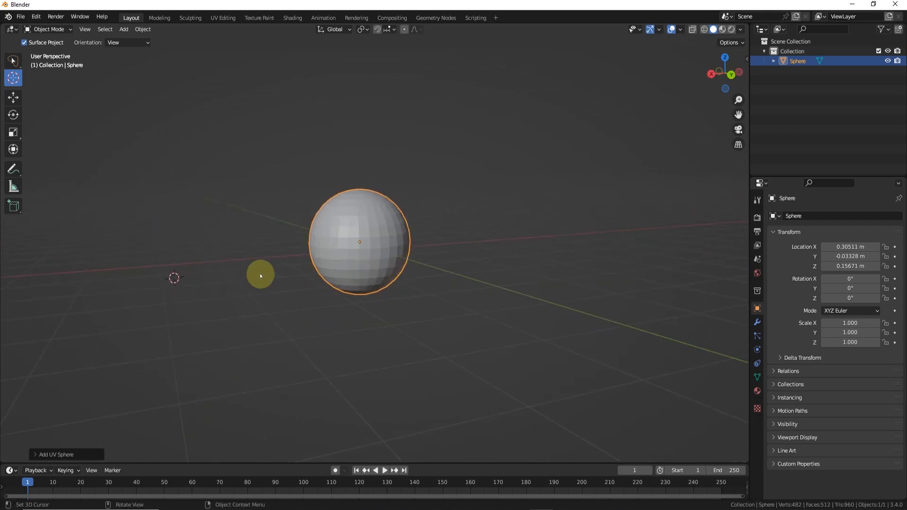
key(shift+a)
mouse_move(209, 273)
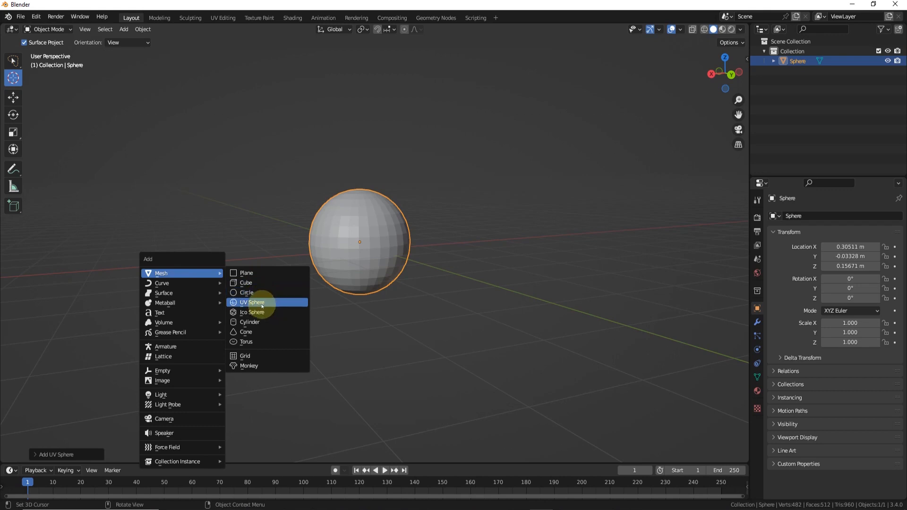
click(257, 322)
middle_drag(278, 301, 295, 264)
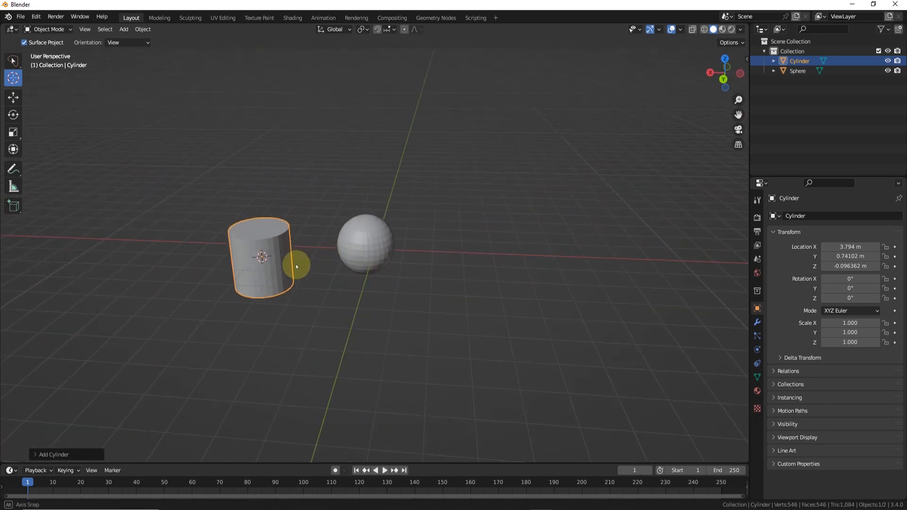
Place the 3D cursor on the cylinder's top face, at about Z 0.90 m, and add a cone there
click(467, 247)
middle_drag(469, 260, 480, 263)
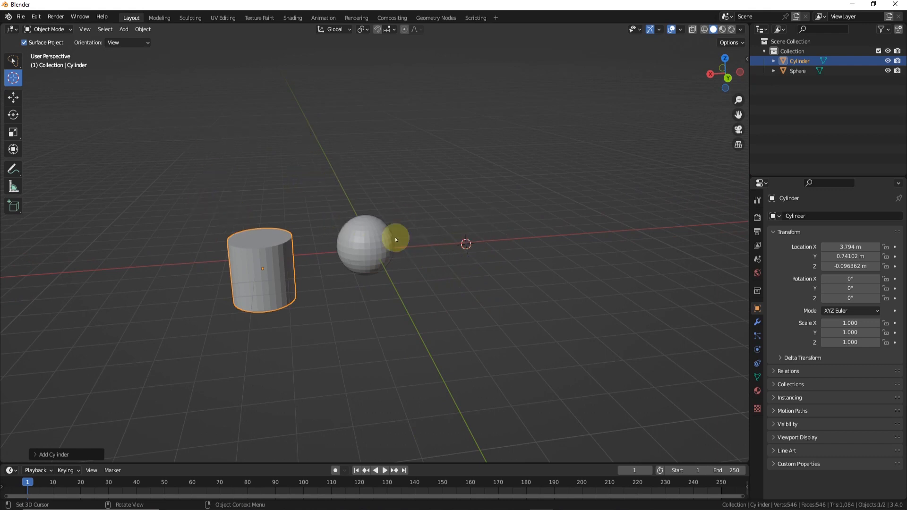
click(257, 240)
middle_drag(330, 247, 334, 249)
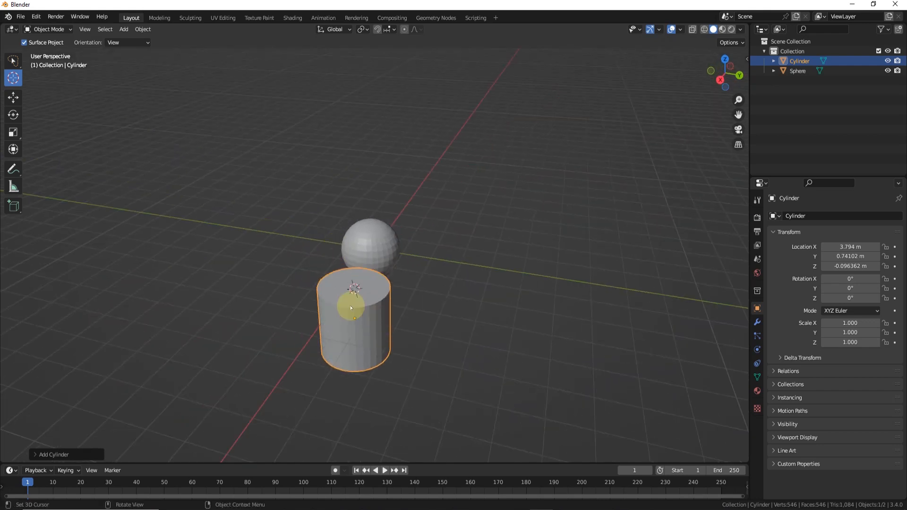
key(shift+a)
mouse_move(347, 307)
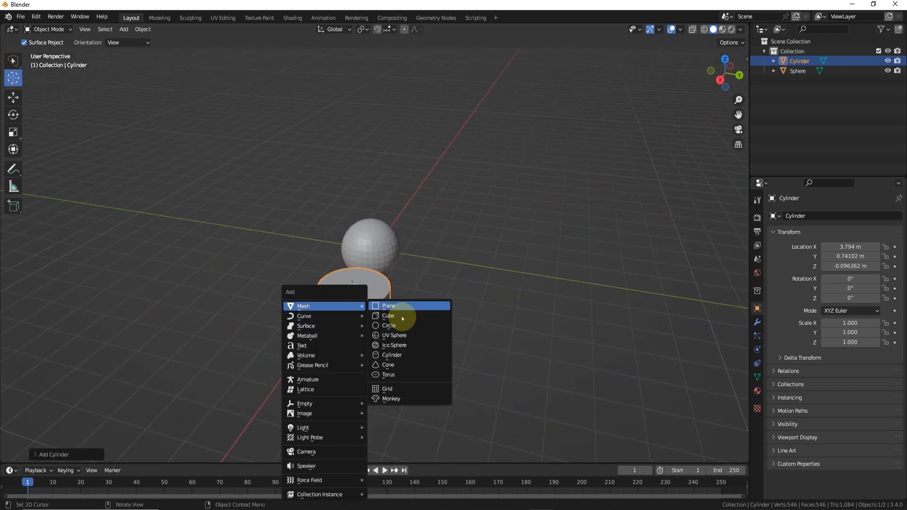
click(401, 365)
middle_drag(412, 296, 152, 208)
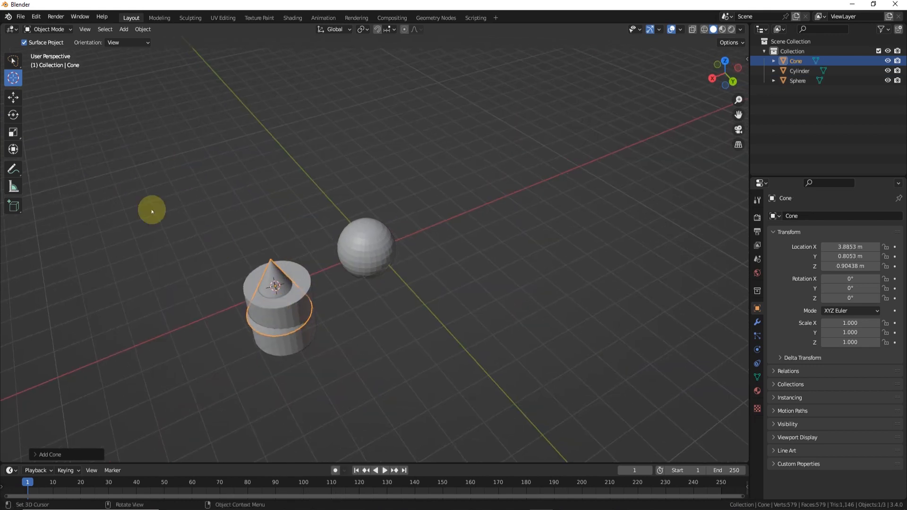
Move the cone up so it sits on the cylinder, and move the sphere along X to about -8.75 m
click(13, 98)
drag(268, 254, 262, 223)
middle_drag(279, 302, 439, 226)
middle_drag(364, 255, 390, 266)
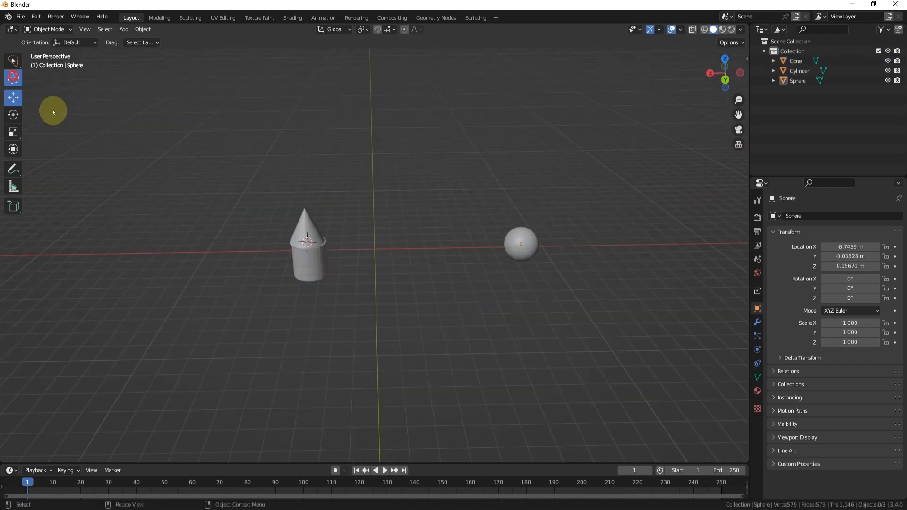
Place the 3D cursor in the empty space between the objects and snap it to the world origin
click(416, 279)
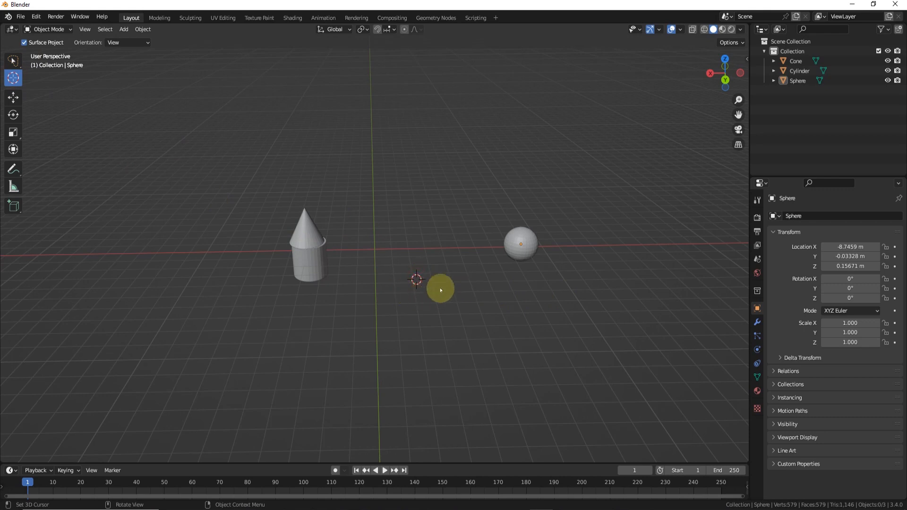
middle_drag(439, 289, 335, 243)
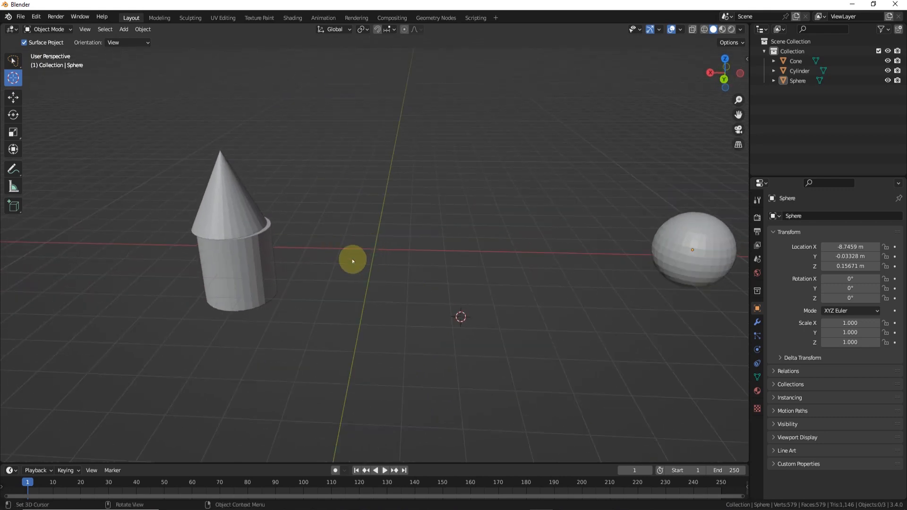
scroll(437, 313, down, 2)
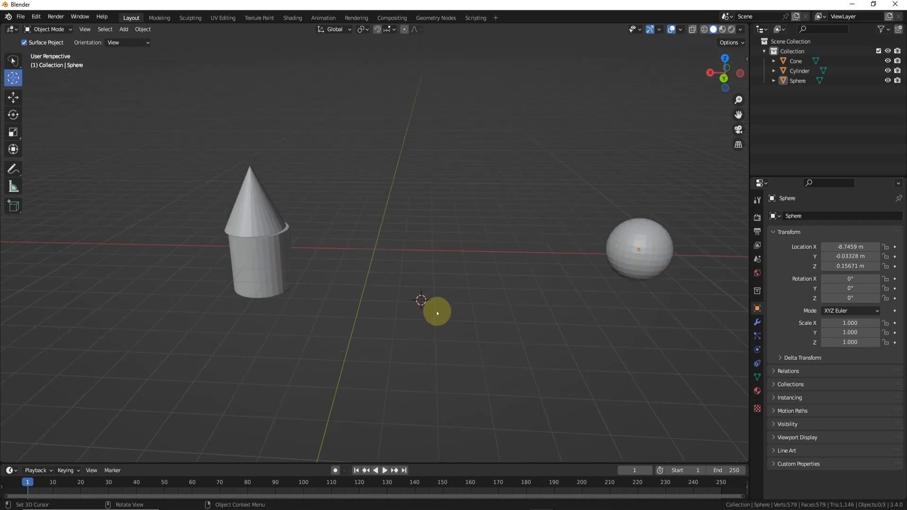
key(shift+s)
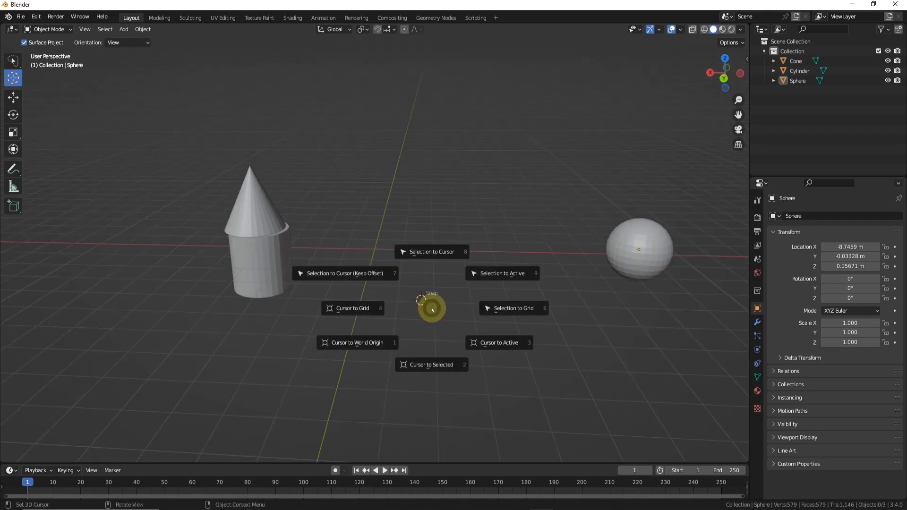
click(360, 345)
middle_drag(388, 282, 353, 253)
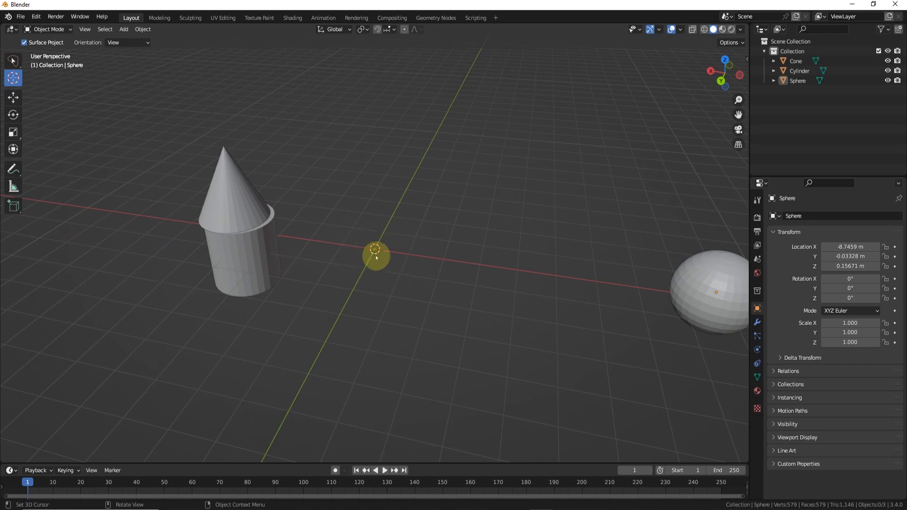
Place the 3D cursor on the sphere and return it to the world origin with Cursor to World Origin
middle_drag(384, 263, 455, 262)
click(542, 236)
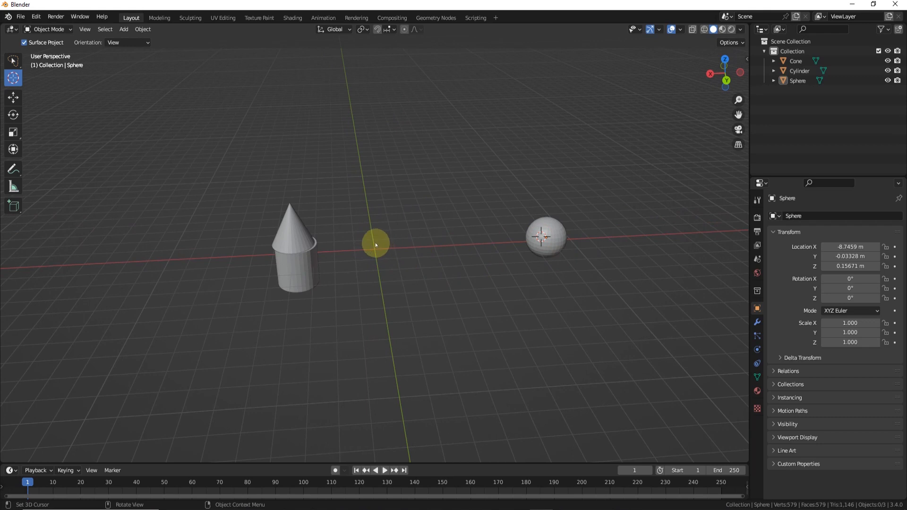
key(shift+s)
click(330, 277)
Select the sphere and snap it to the 3D cursor at the world origin using Selection to Cursor
drag(14, 61, 55, 65)
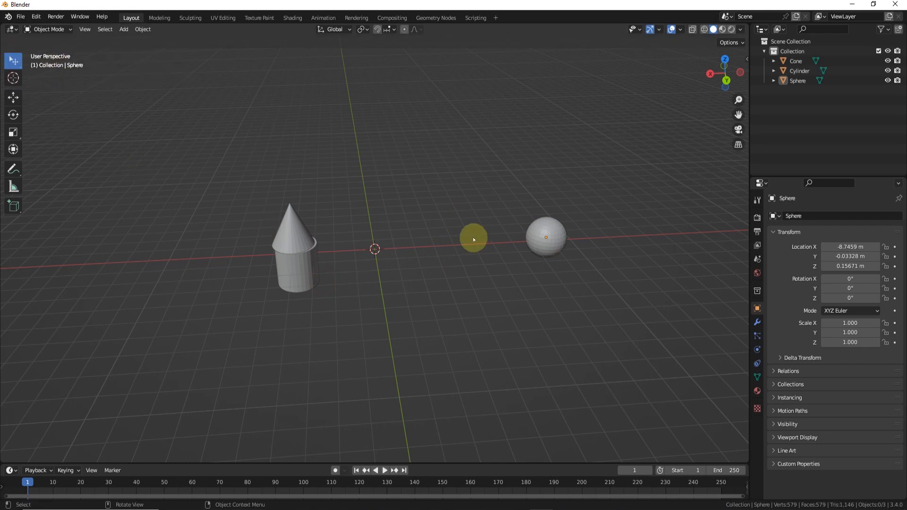
click(543, 237)
middle_drag(574, 274, 474, 263)
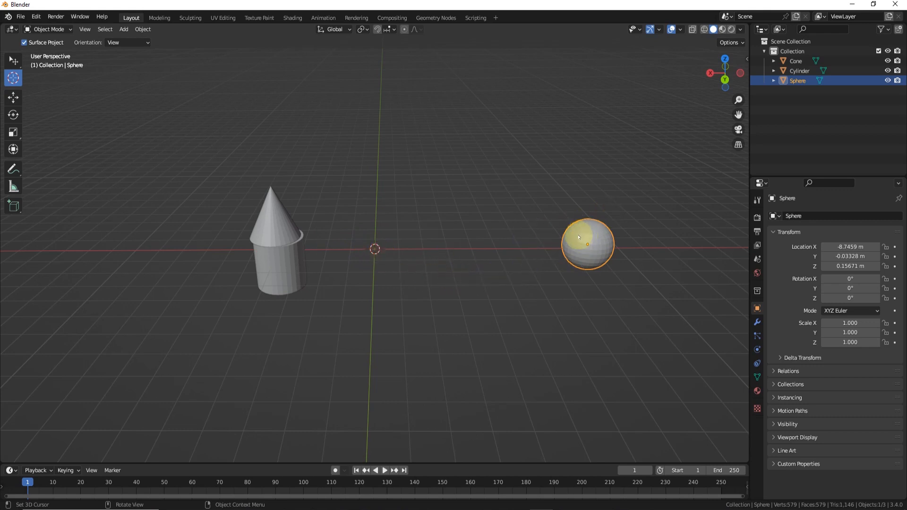
key(shift+s)
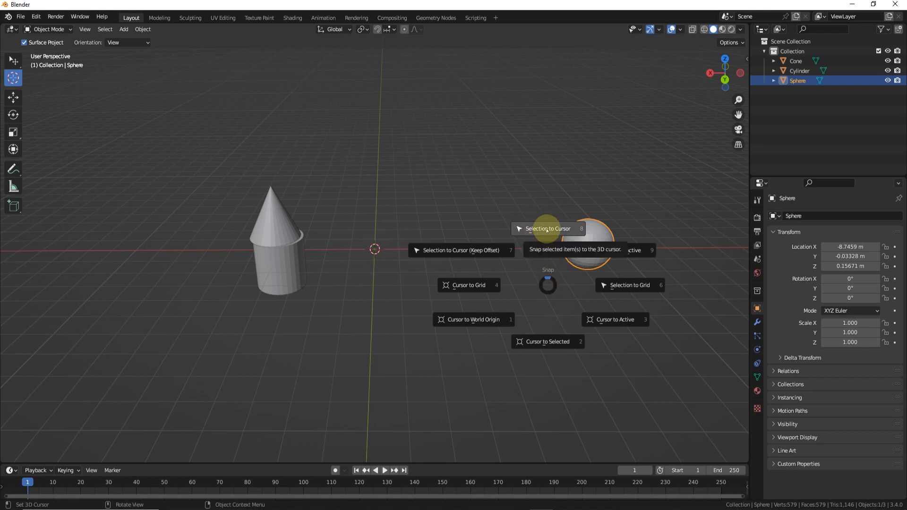
click(547, 229)
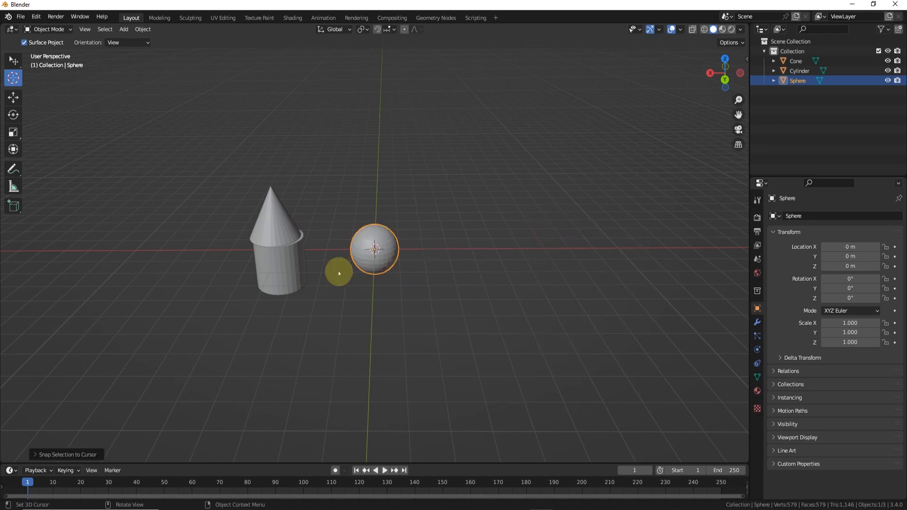
Snap the sphere to a 3D cursor placed on the cylinder, and return the cursor to the world origin
middle_drag(416, 253, 576, 252)
click(303, 258)
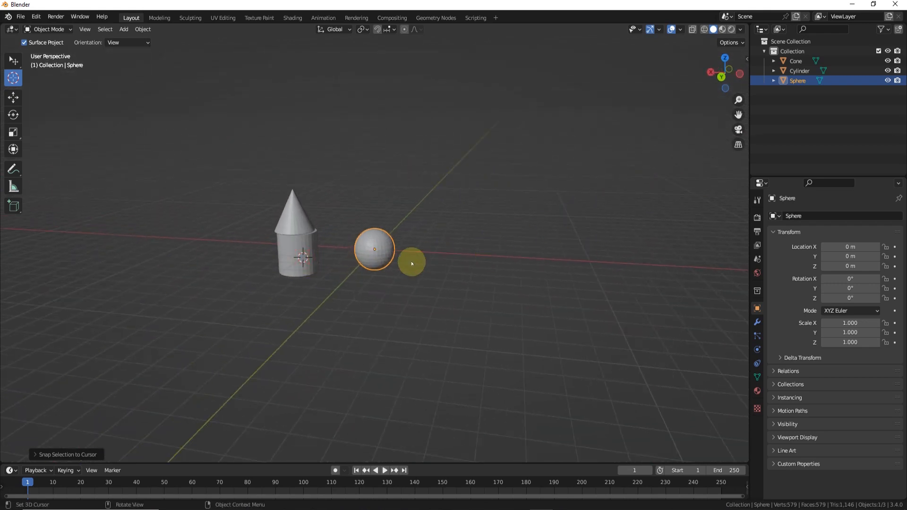
key(shift+s)
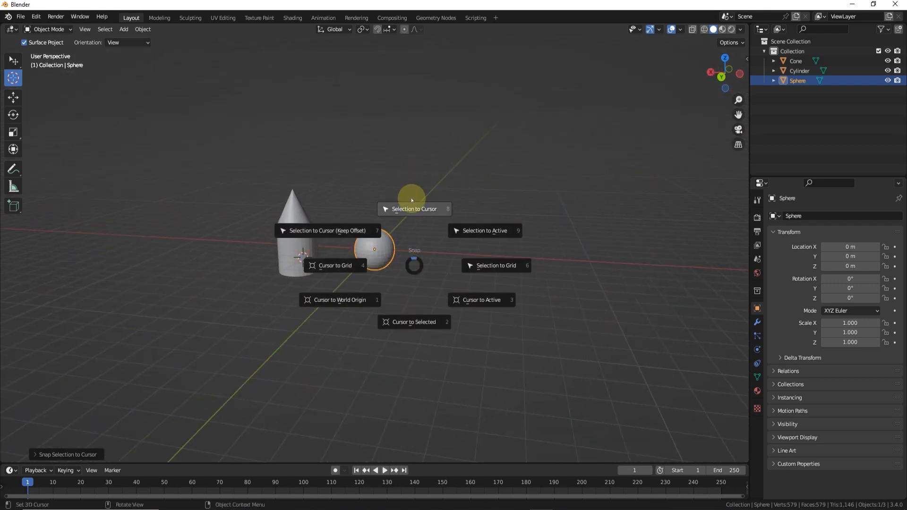
click(412, 208)
key(shift+s)
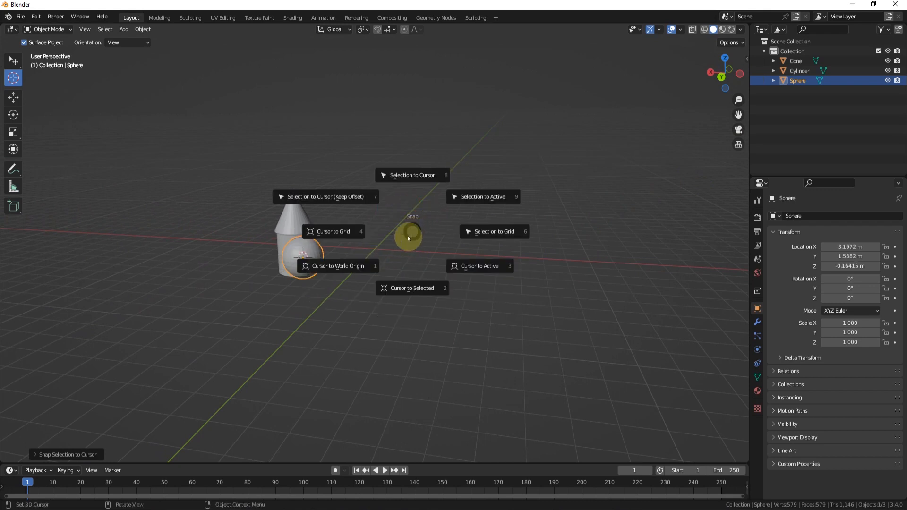
click(324, 264)
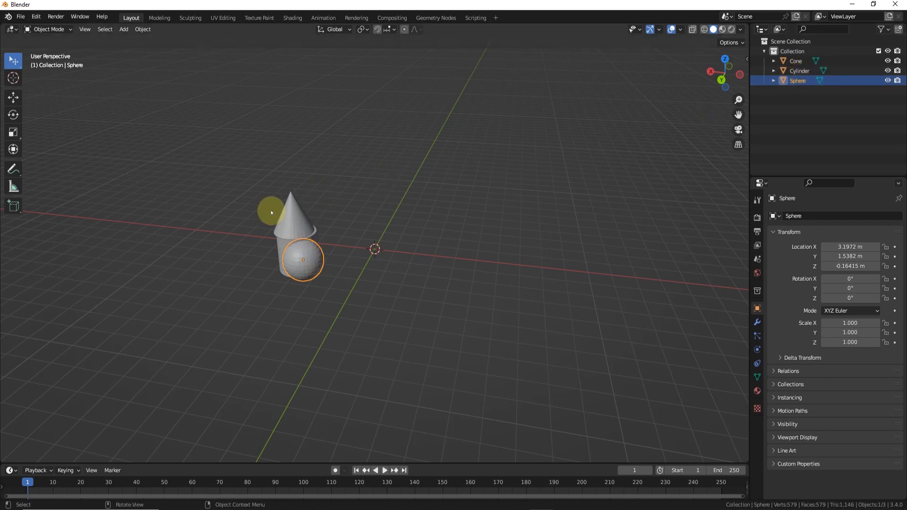
Move the sphere far away from the other objects along the negative X axis, to about -942 m
click(13, 98)
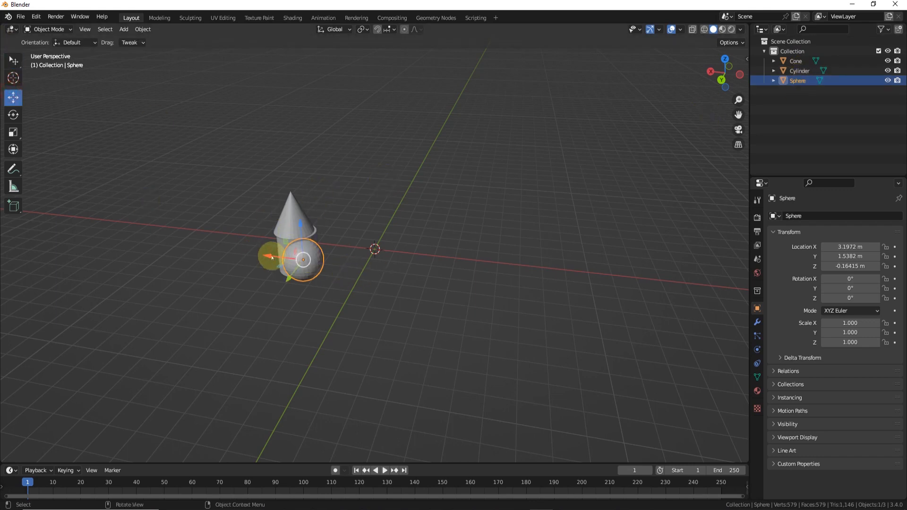
drag(272, 257, 666, 273)
scroll(514, 243, down, 8)
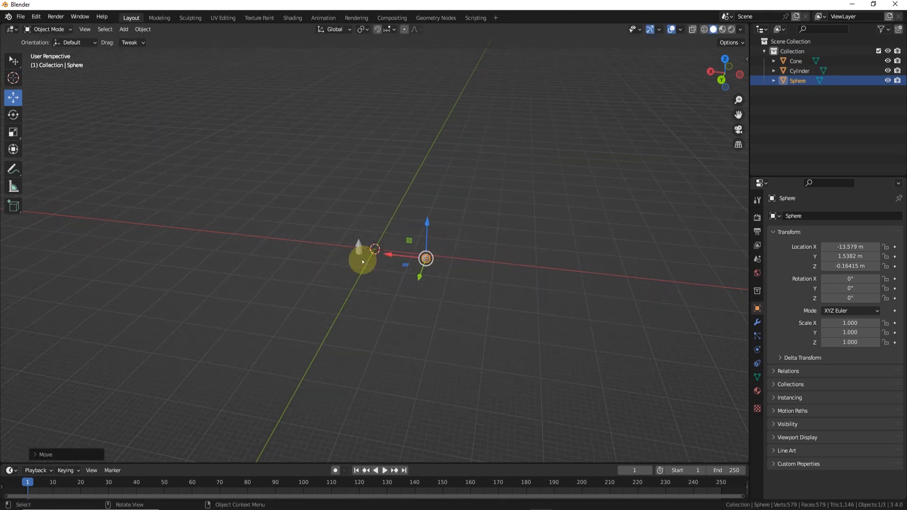
drag(389, 254, 594, 308)
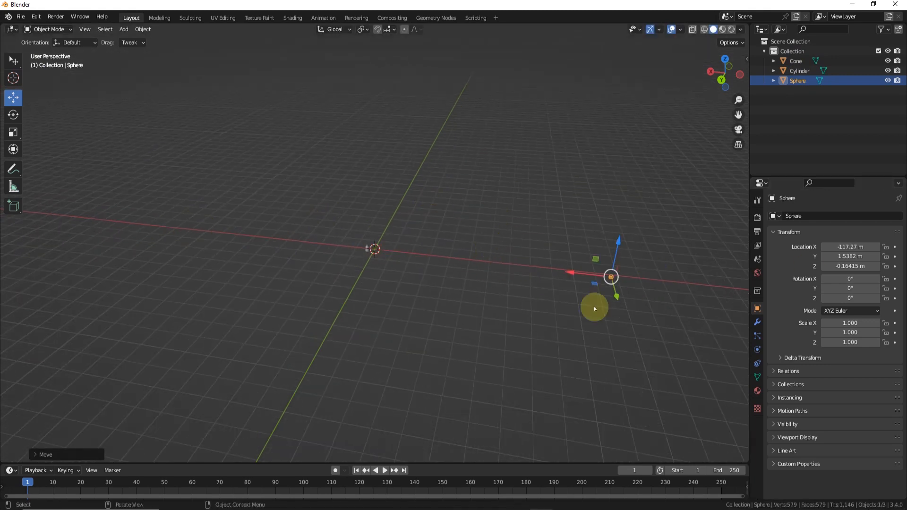
drag(570, 272, 122, 280)
scroll(64, 239, down, 3)
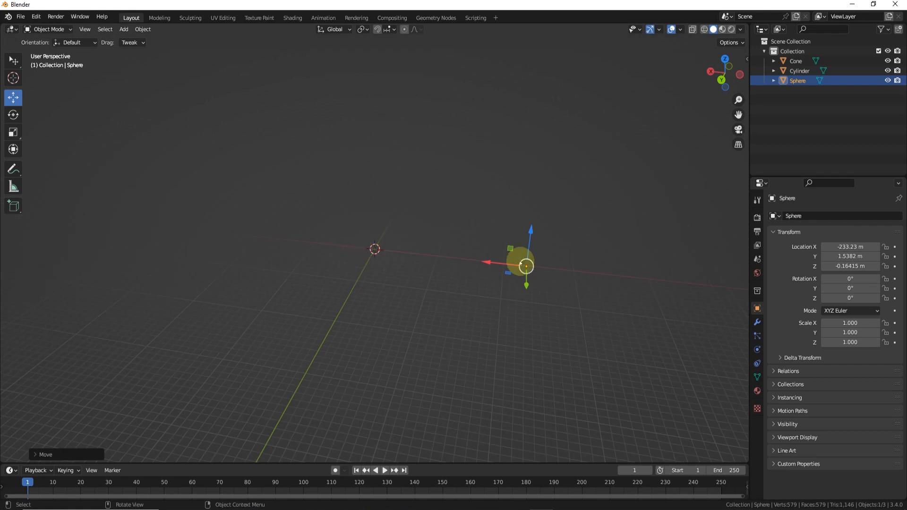
drag(492, 265, 433, 197)
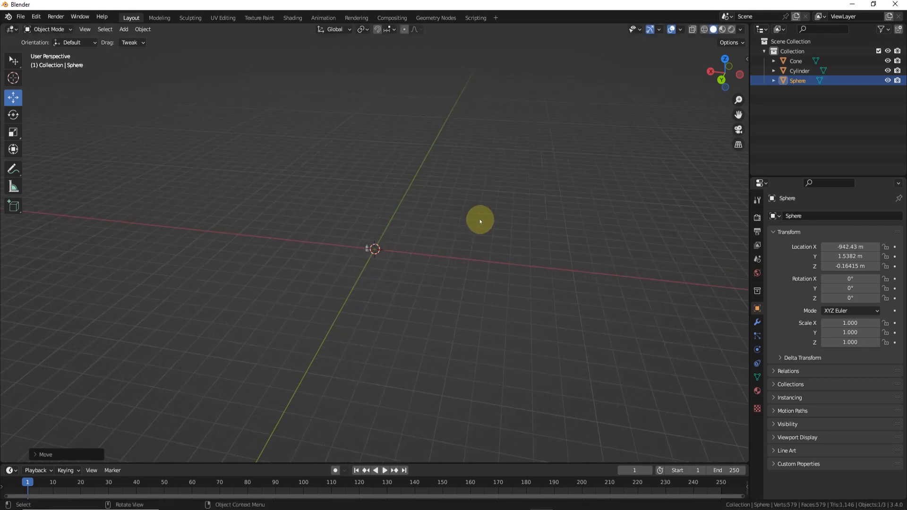
middle_drag(477, 225, 902, 231)
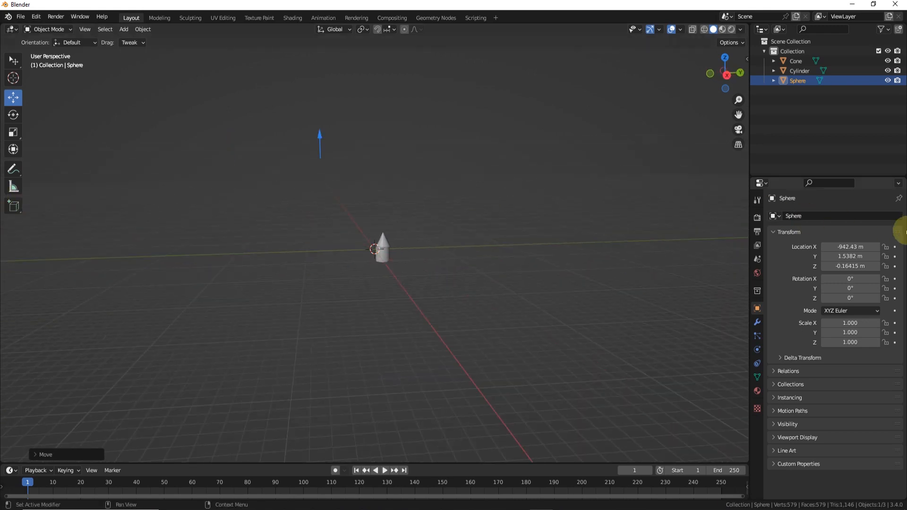
Select the far-away sphere and bring it back to the 3D cursor at the world origin with Selection to Cursor
middle_drag(501, 198, 656, 225)
scroll(429, 200, up, 9)
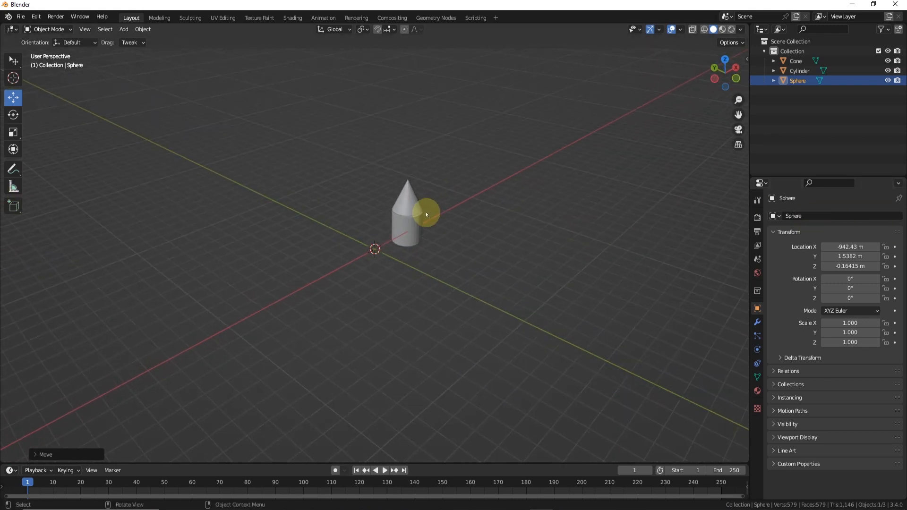
middle_drag(425, 213, 460, 226)
click(805, 81)
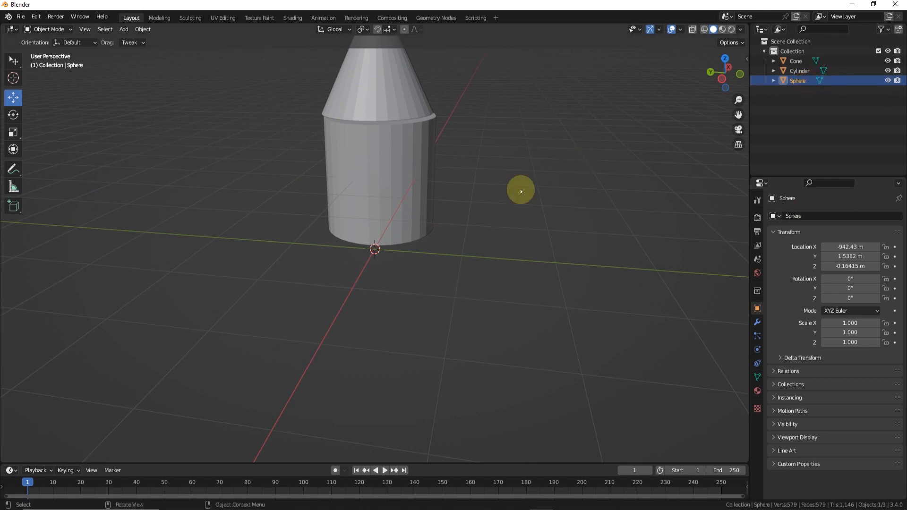
middle_drag(521, 191, 393, 265)
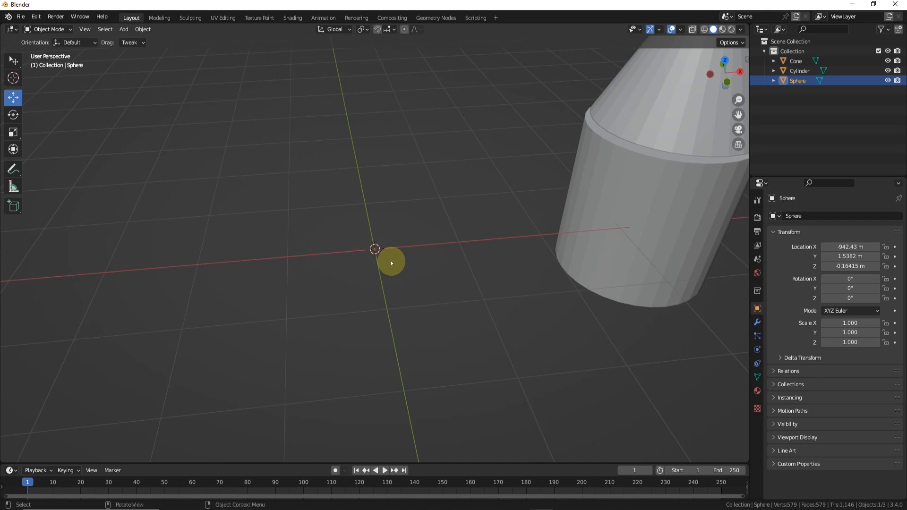
key(shift+s)
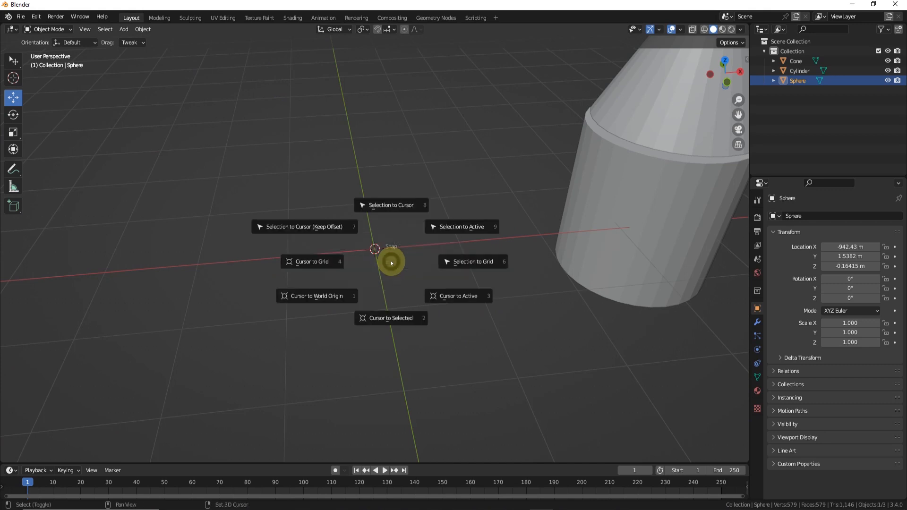
click(399, 205)
scroll(394, 251, down, 5)
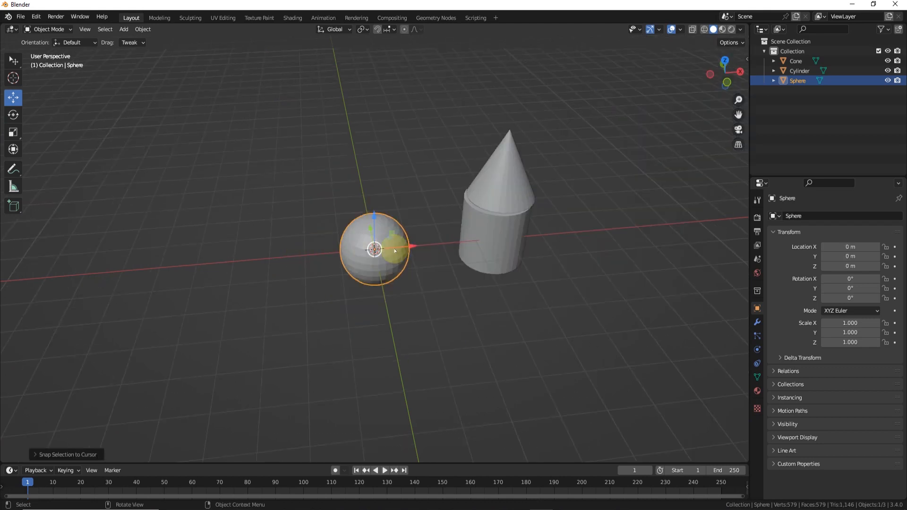
Switch from the Cursor tool to the Select tool and place the 3D cursor at different empty spots around the objects
mouse_move(360, 248)
middle_down()
mouse_move(415, 247)
mouse_move(326, 269)
mouse_move(431, 263)
mouse_move(397, 253)
mouse_move(405, 253)
mouse_move(394, 242)
mouse_move(249, 249)
mouse_move(449, 247)
mouse_move(38, 116)
middle_up()
click(13, 78)
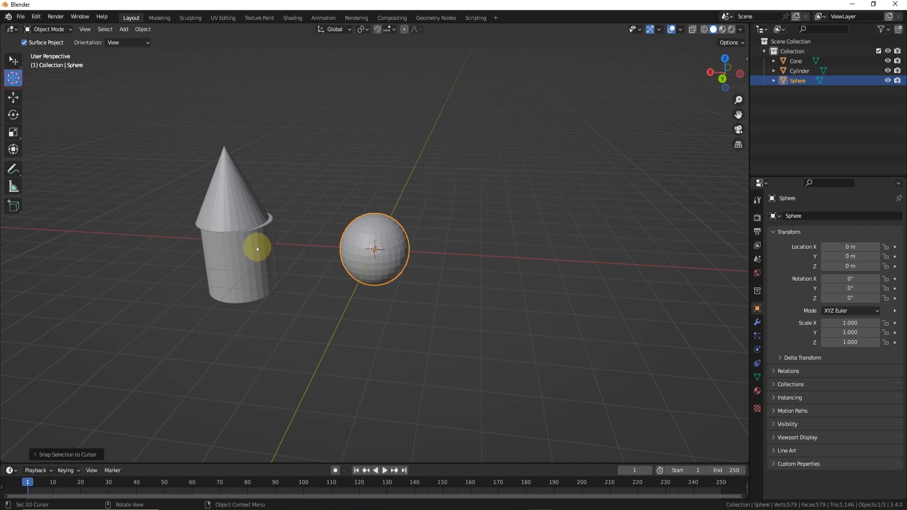
mouse_move(334, 255)
middle_down()
mouse_move(384, 263)
mouse_move(278, 239)
mouse_move(384, 242)
mouse_move(357, 240)
mouse_move(351, 186)
middle_up()
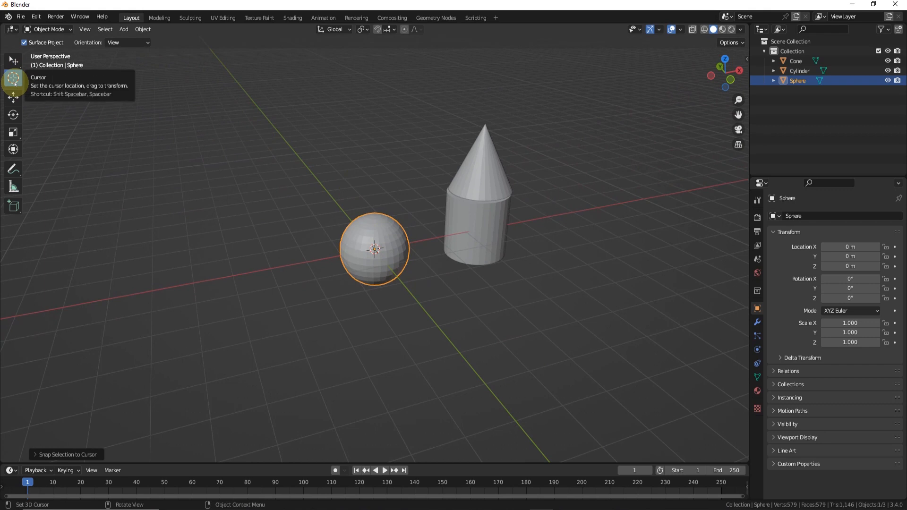
click(13, 60)
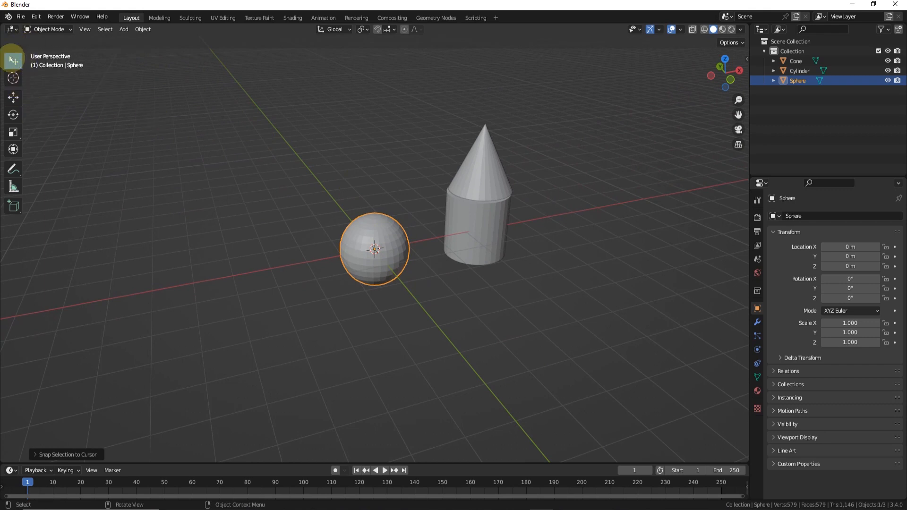
mouse_move(311, 201)
middle_down()
mouse_move(344, 223)
mouse_move(334, 245)
mouse_move(480, 265)
mouse_move(526, 287)
middle_up()
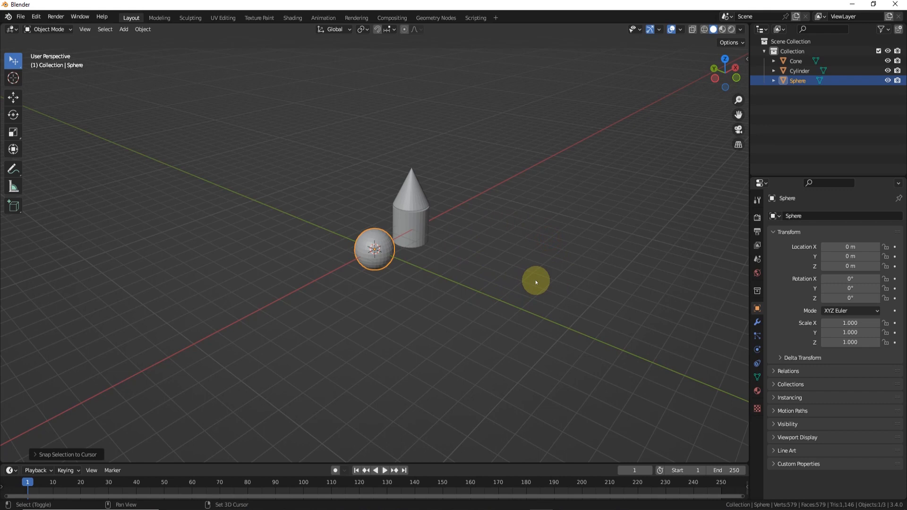
mouse_move(576, 272)
middle_down()
mouse_move(442, 243)
mouse_move(419, 253)
mouse_move(424, 267)
middle_up()
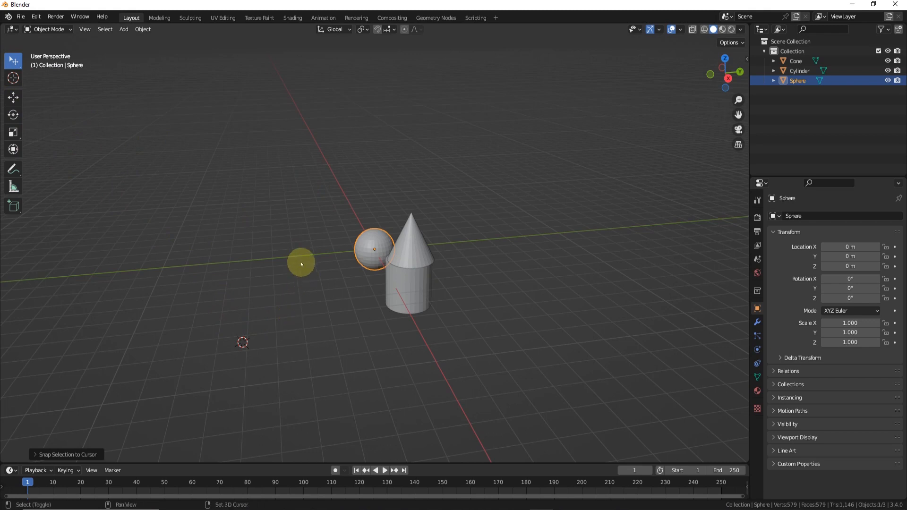
shift+right_click(282, 216)
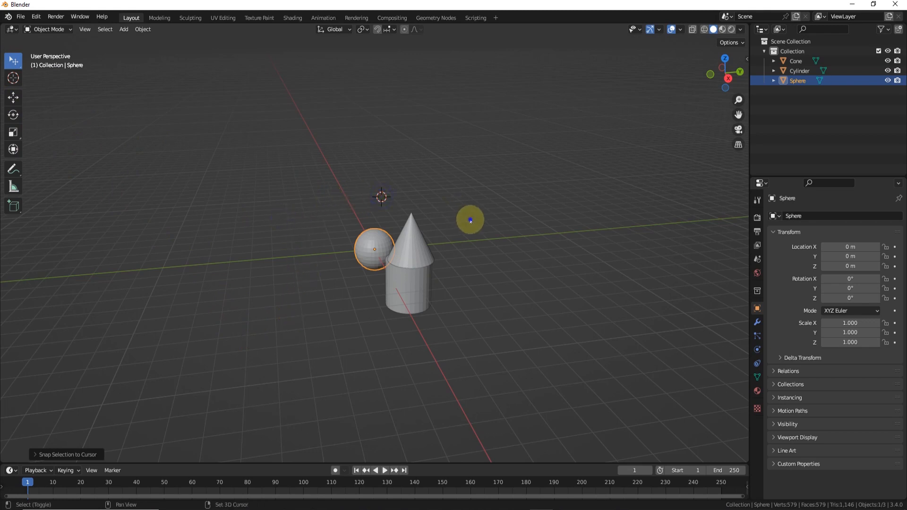
mouse_move(471, 220)
middle_down()
mouse_move(433, 257)
mouse_move(431, 247)
mouse_move(423, 299)
mouse_move(321, 320)
mouse_move(376, 284)
mouse_move(358, 266)
middle_up()
click(377, 279)
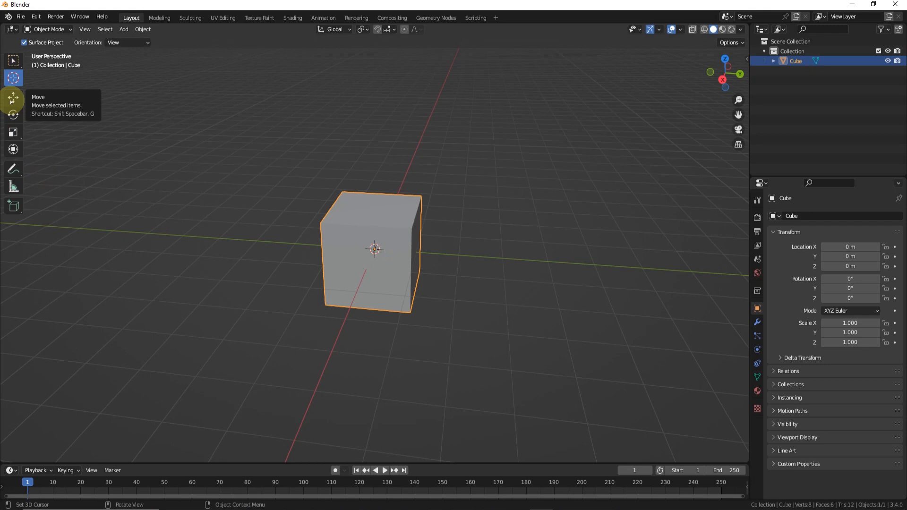
Move the cube along the X axis to about 3.39 m and along the Y axis to about 5.45 m
click(13, 98)
middle_drag(386, 245, 352, 255)
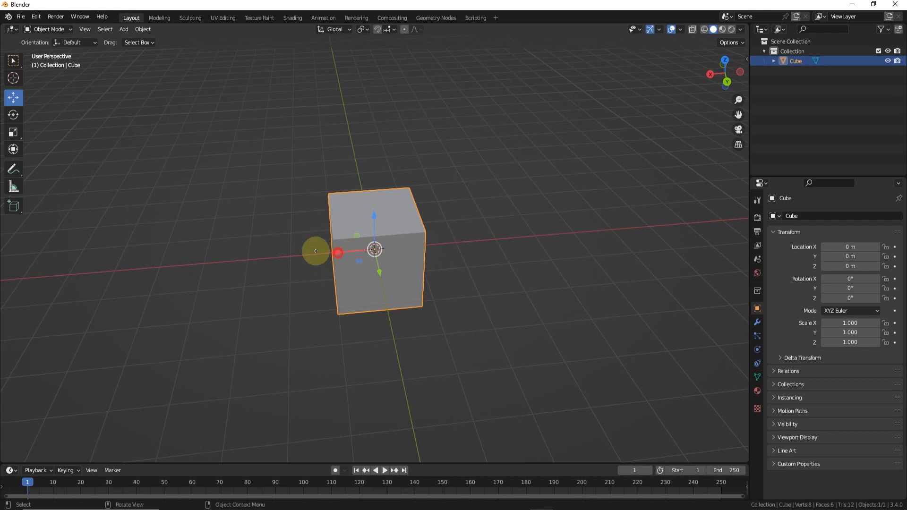
drag(315, 251, 170, 263)
middle_drag(283, 269, 358, 307)
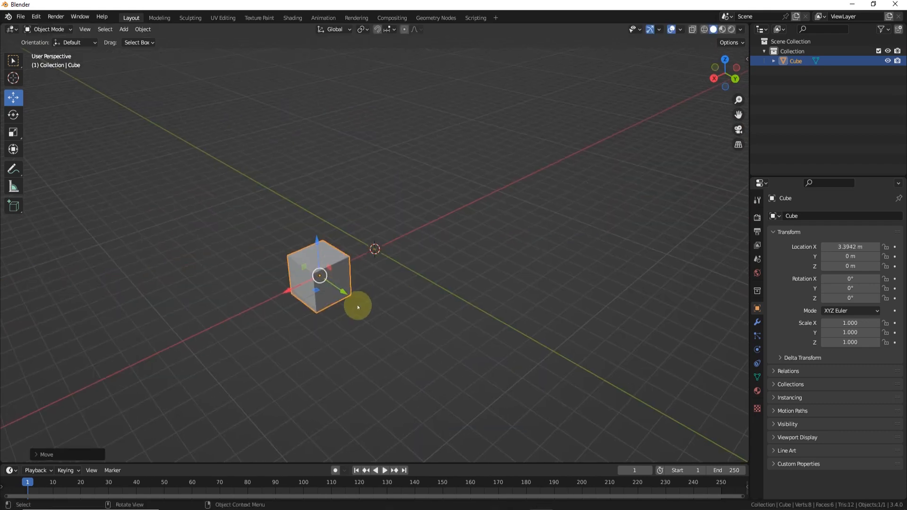
drag(344, 289, 426, 346)
scroll(409, 306, down, 4)
middle_drag(340, 305, 425, 330)
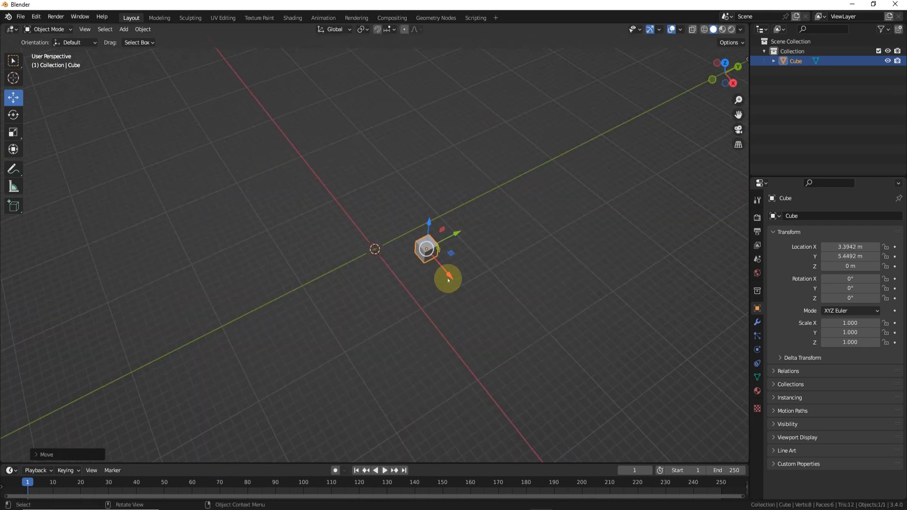
Move the cube along X to about -6.99 m, and within the XY plane to about X 0.07 m, Y -1.21 m
drag(449, 274, 392, 231)
scroll(421, 251, up, 4)
middle_drag(377, 241, 309, 198)
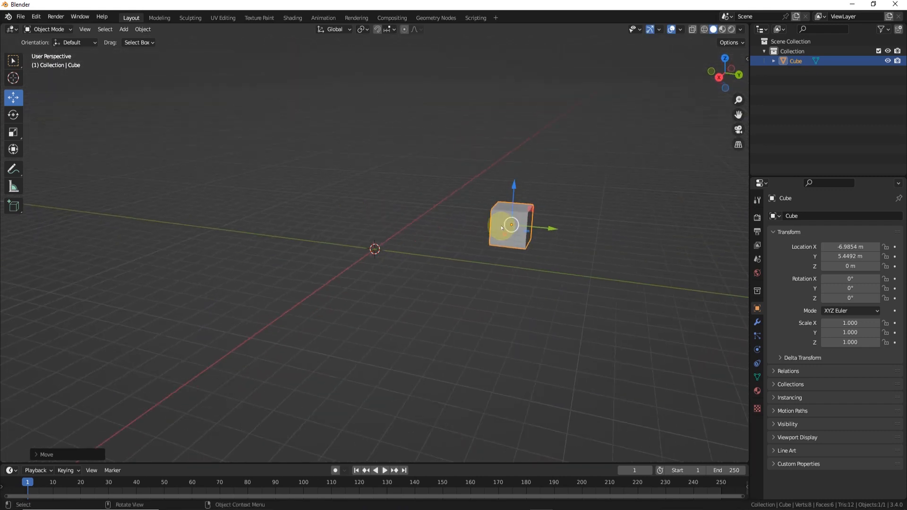
drag(504, 235, 393, 285)
mouse_move(427, 255)
middle_down()
mouse_move(353, 258)
mouse_move(424, 260)
middle_up()
scroll(369, 258, up, 6)
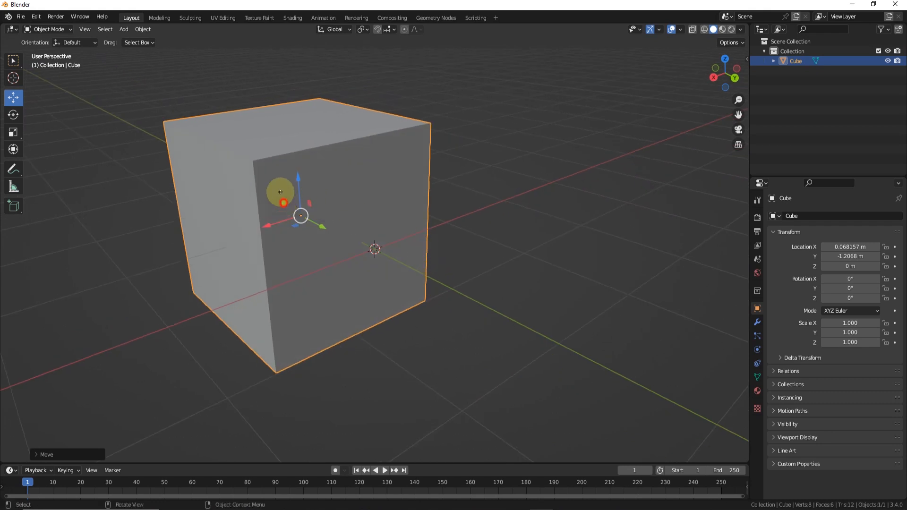
Move the cube within the two-axis planes, including YZ, to about X 0.25 m, Y 0.76 m, Z 0.39 m
drag(280, 192, 279, 233)
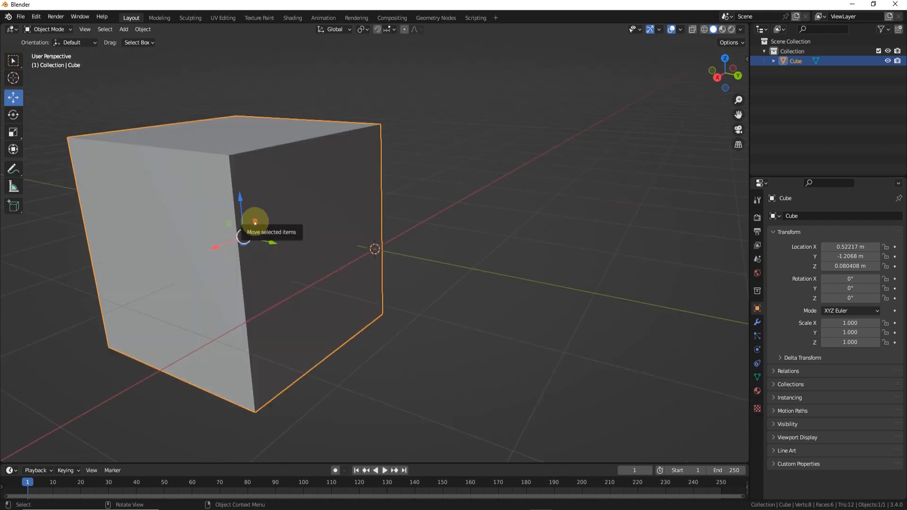
drag(255, 222, 356, 177)
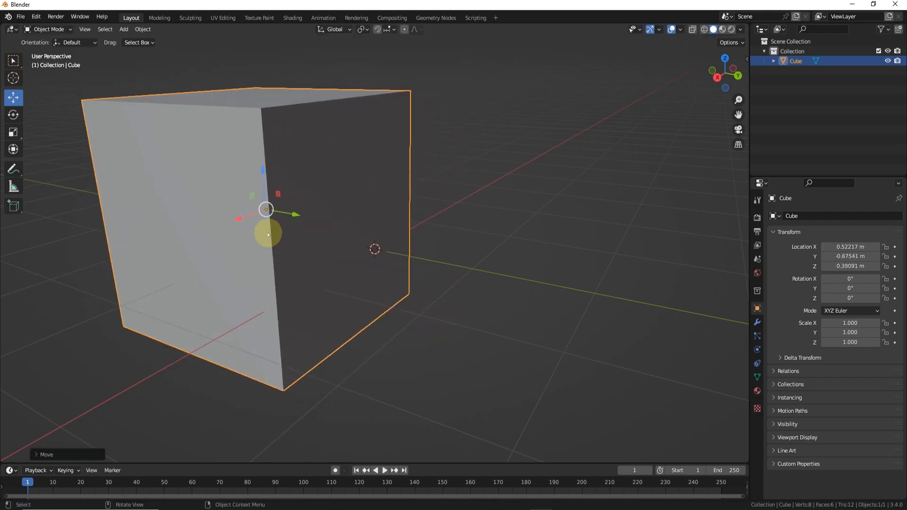
middle_drag(268, 235, 293, 189)
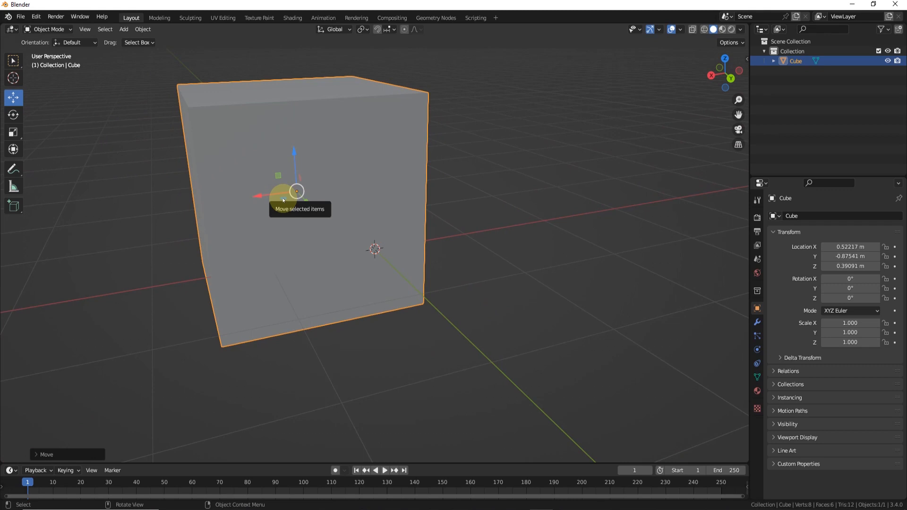
drag(283, 199, 376, 241)
scroll(418, 275, down, 5)
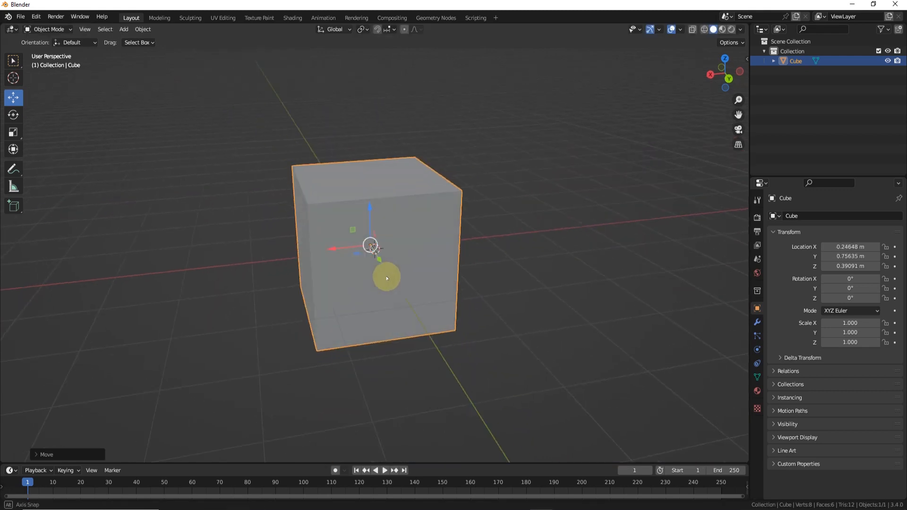
middle_drag(384, 273, 209, 184)
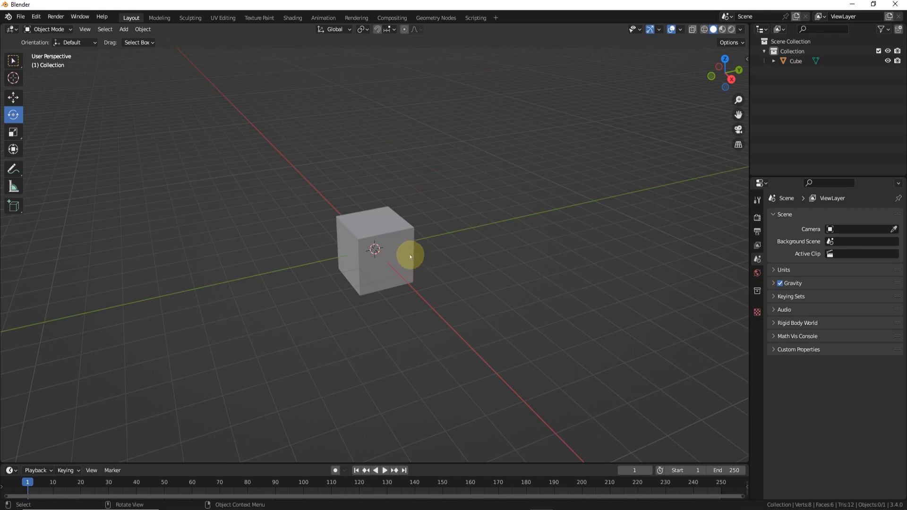
Select the cube at the world origin with the Rotate tool active
click(410, 256)
middle_drag(463, 253, 376, 240)
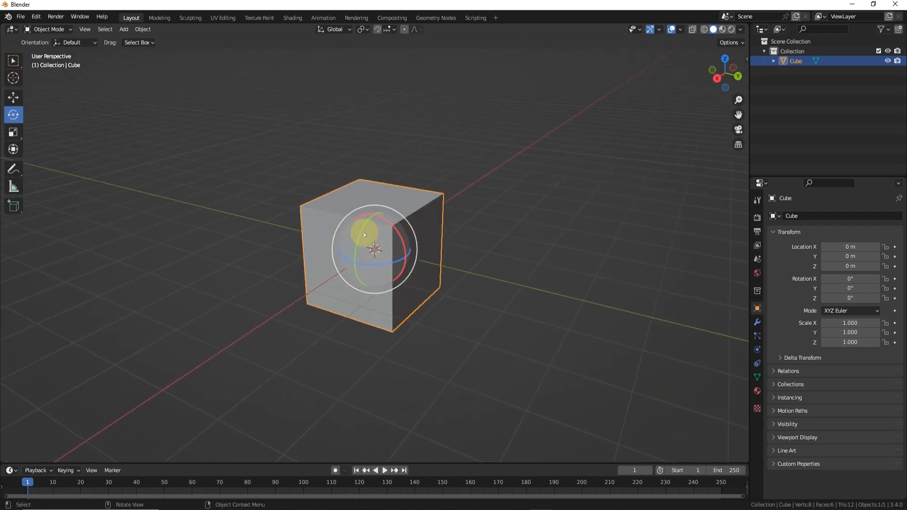
mouse_move(379, 240)
middle_down()
mouse_move(425, 223)
mouse_move(385, 236)
middle_up()
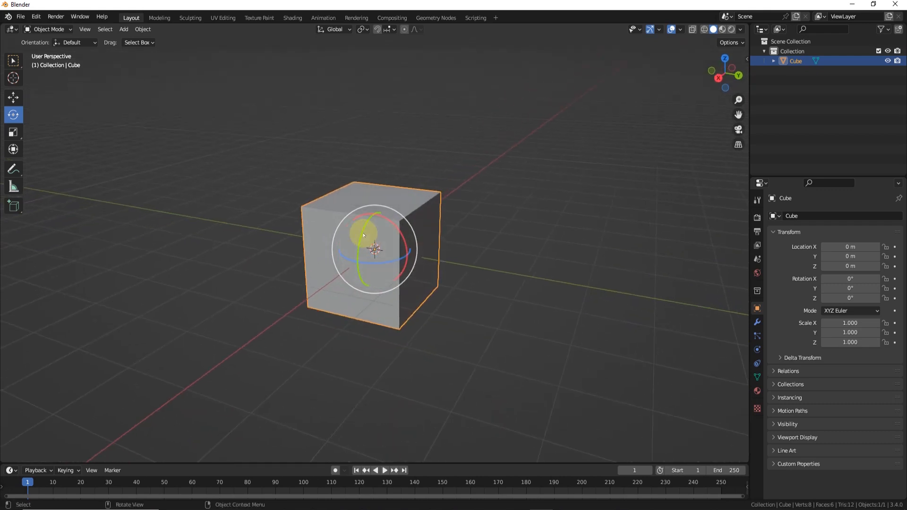
Rotate the cube around the Y, Z and X axes to about X -17.8°, Y -19.8°, Z -7.68°
drag(363, 234, 388, 232)
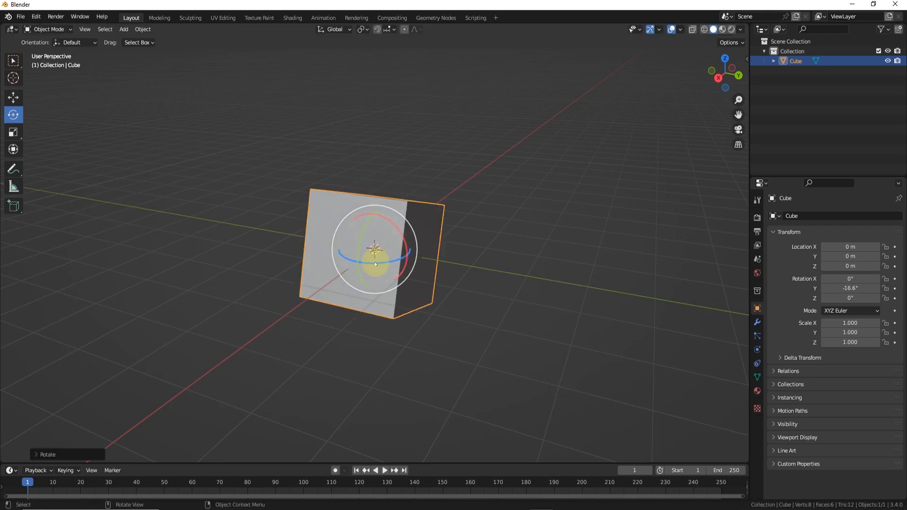
drag(375, 264, 406, 257)
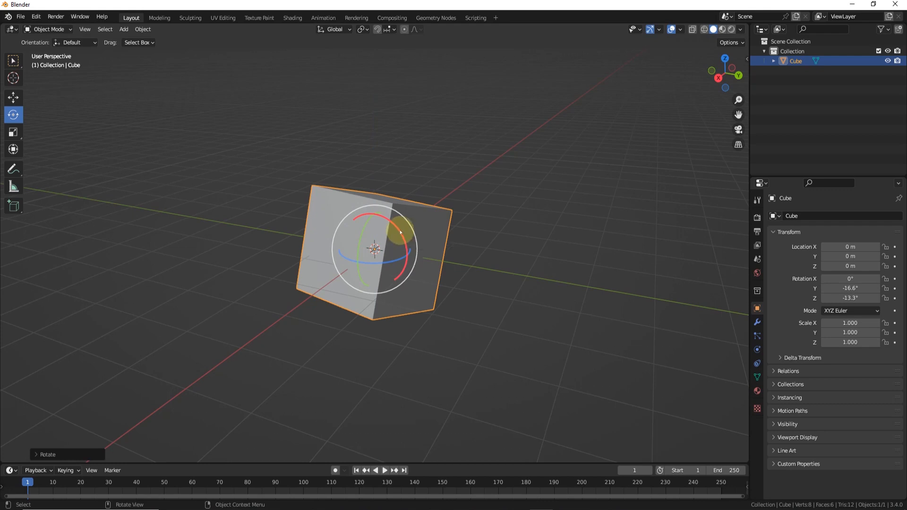
drag(399, 232, 403, 250)
drag(485, 195, 484, 195)
mouse_move(450, 220)
middle_down()
mouse_move(382, 219)
mouse_move(440, 210)
middle_up()
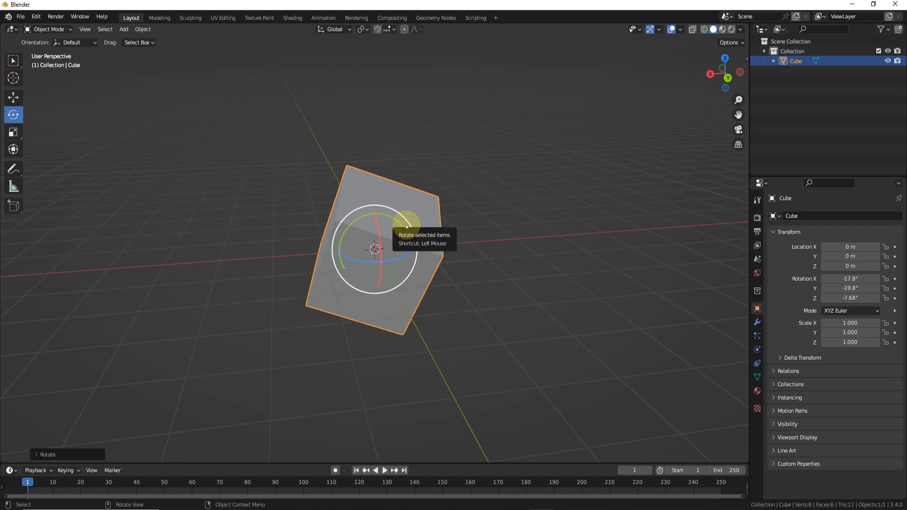
Undo all the cube's rotations
key(ctrl+z)
key(ctrl+z)
key(ctrl+z)
key(ctrl+z)
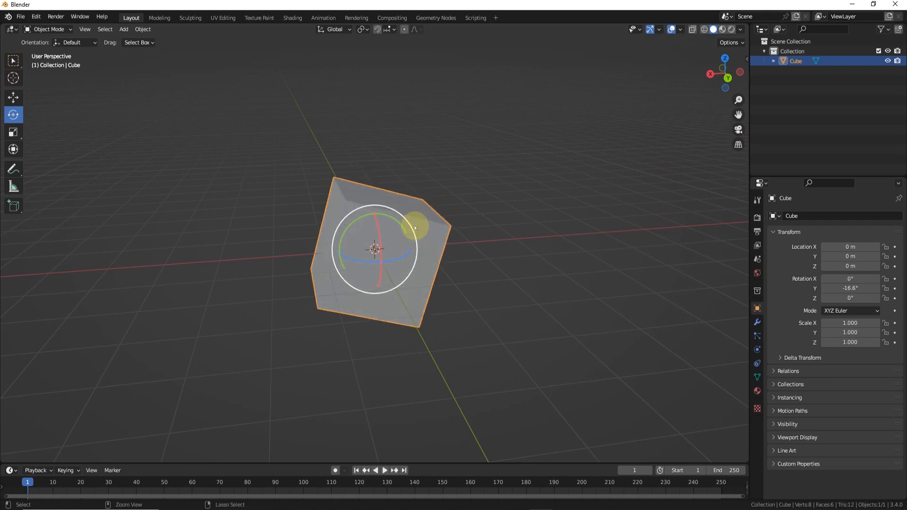
middle_drag(414, 228, 434, 234)
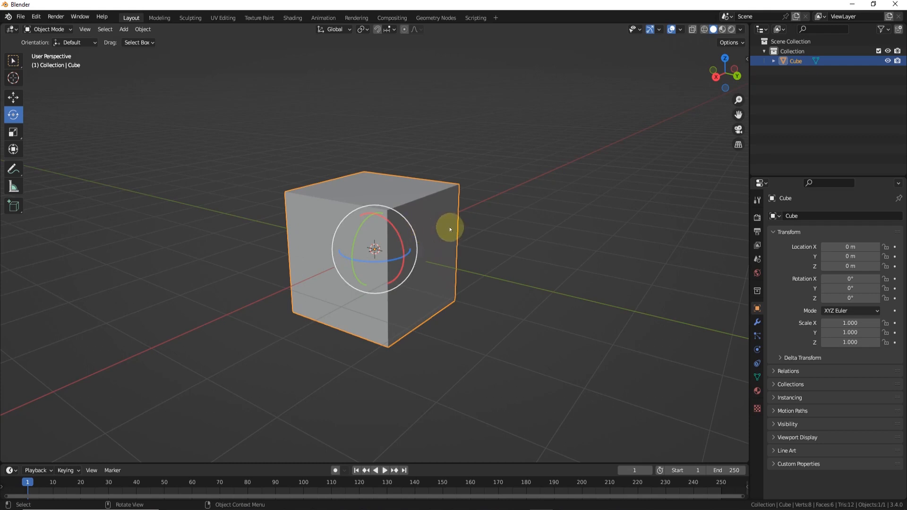
Rotate the cube around the viewing axis from different viewpoints, to about X 287°, Y 161°, Z -654°
middle_drag(450, 226, 376, 233)
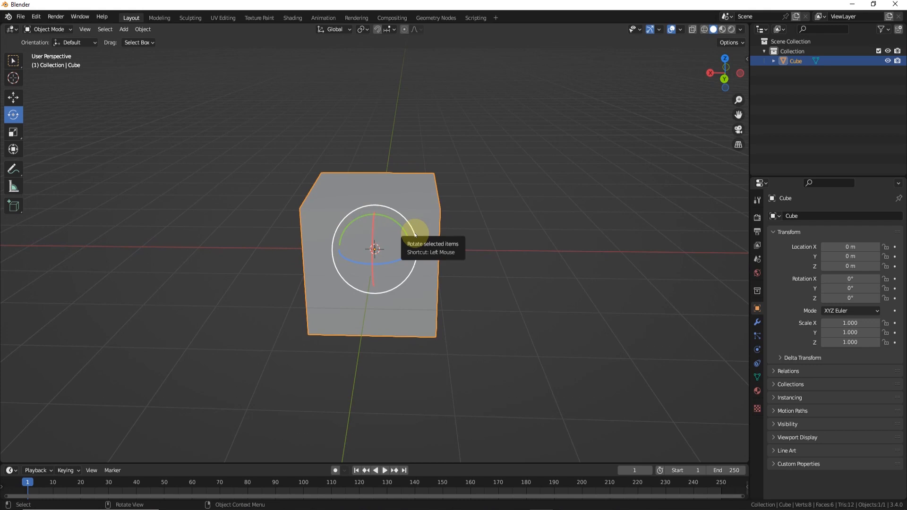
mouse_move(415, 233)
mouse_down()
mouse_move(415, 253)
mouse_move(395, 271)
mouse_move(373, 274)
mouse_move(345, 253)
mouse_move(380, 208)
mouse_move(419, 237)
mouse_move(419, 255)
mouse_move(422, 239)
mouse_up()
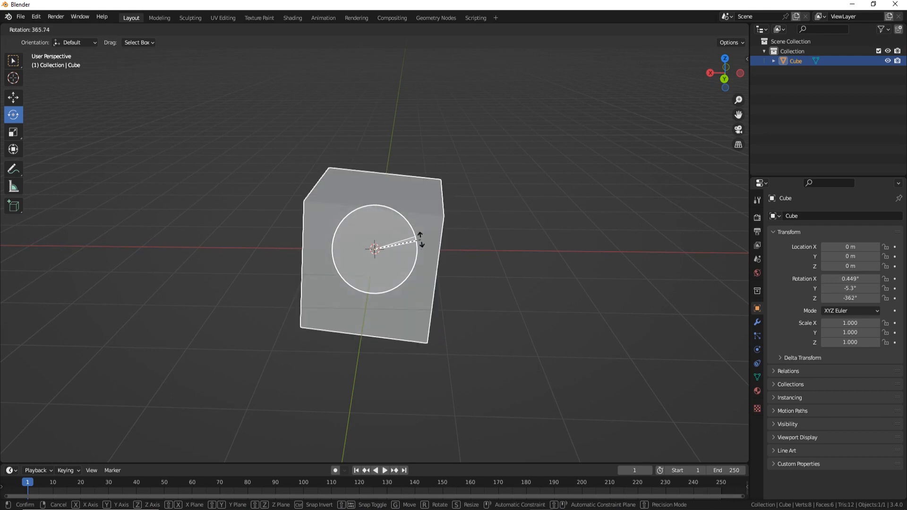
middle_drag(433, 235, 384, 254)
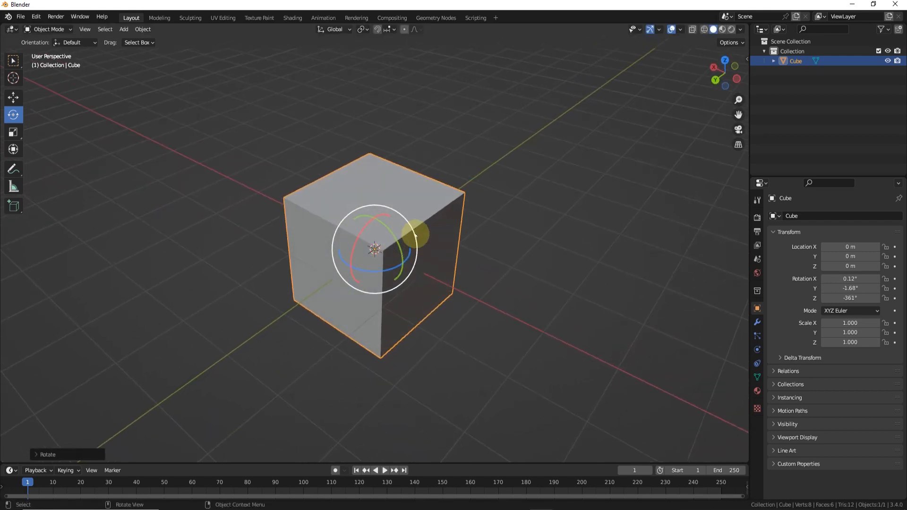
mouse_move(415, 233)
mouse_down()
mouse_move(391, 269)
mouse_move(356, 265)
mouse_move(333, 228)
mouse_move(412, 197)
mouse_move(430, 255)
mouse_move(354, 277)
mouse_move(423, 248)
mouse_up()
middle_drag(422, 248, 384, 235)
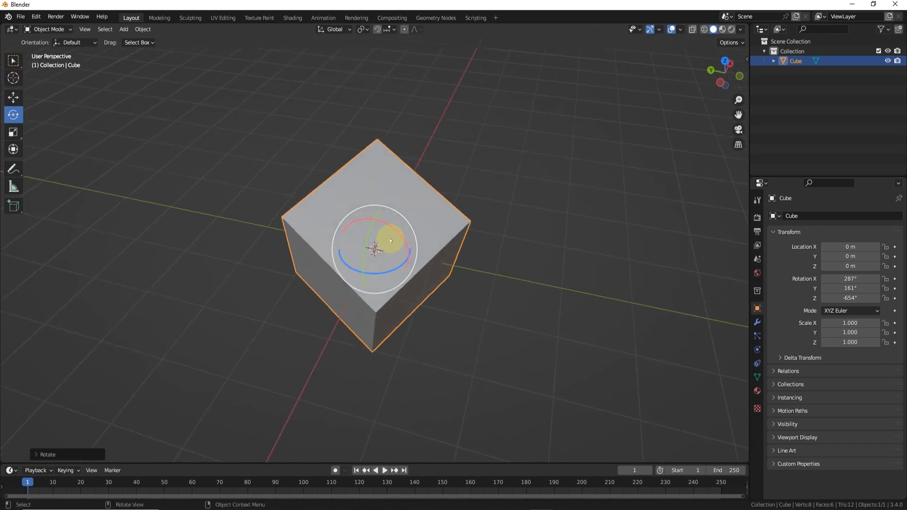
Rotate the cube freely in all directions with trackball rotation, to about X 337°, Y 186°, Z -945°
drag(416, 228, 442, 257)
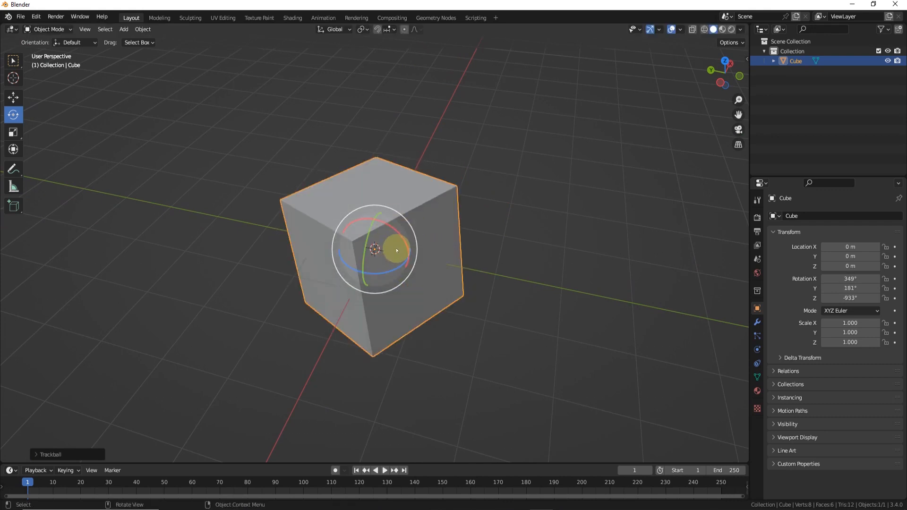
drag(397, 250, 486, 220)
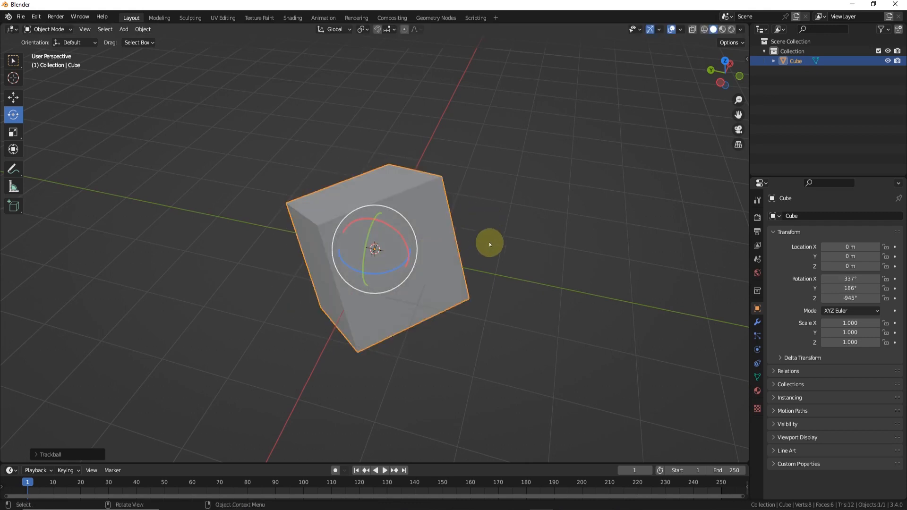
Start rotating the cube around the viewing axis, switch to trackball rotation and turn it to about X -445°, Y 160°, Z -955°
key(r)
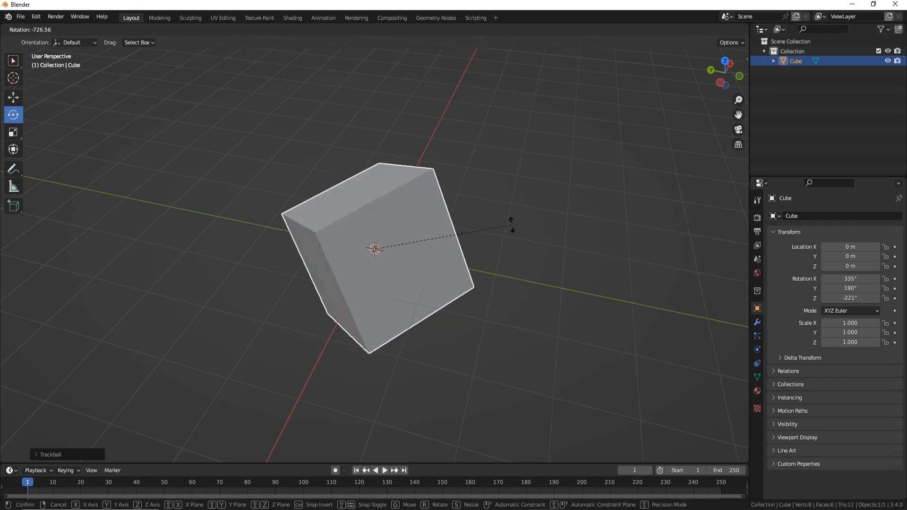
key(r)
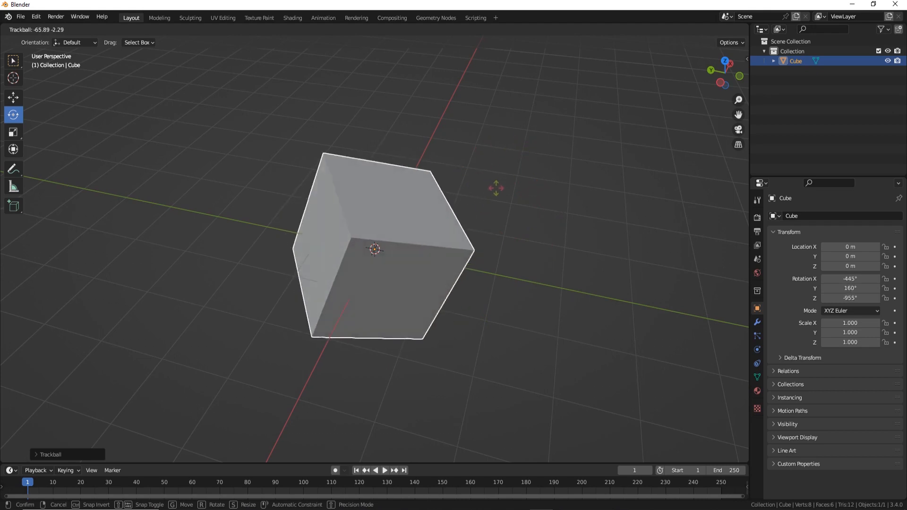
click(521, 191)
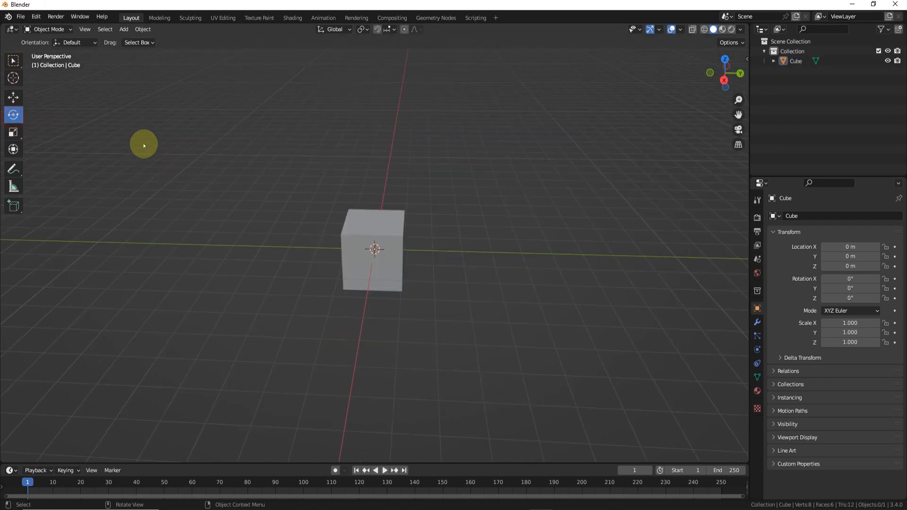
Scale the cube along its separate axes with the Scale tool, to about X 2.6, Y 1.6, Z 2.6
click(14, 135)
click(398, 257)
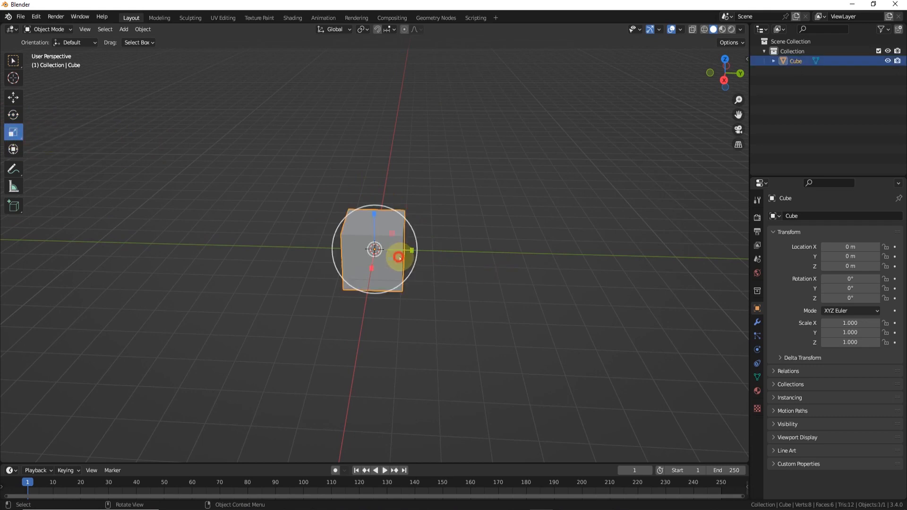
middle_drag(464, 238, 385, 239)
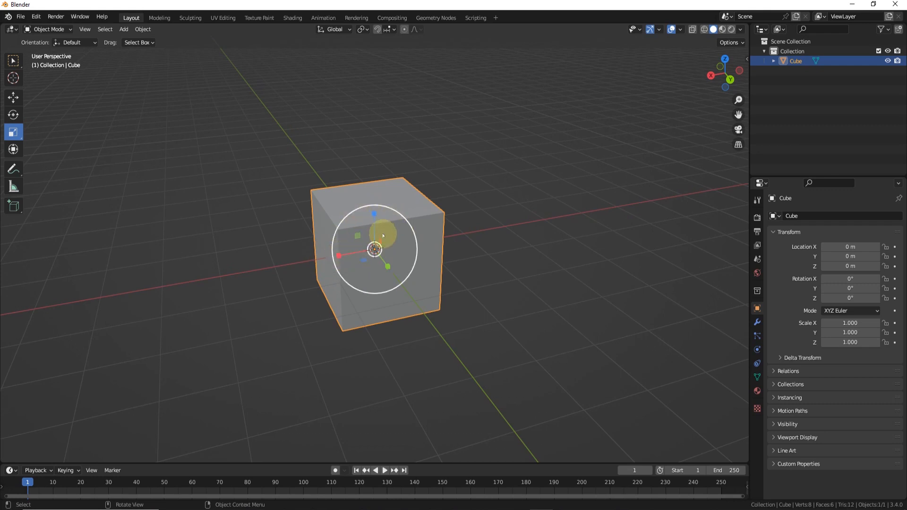
middle_drag(383, 235, 404, 264)
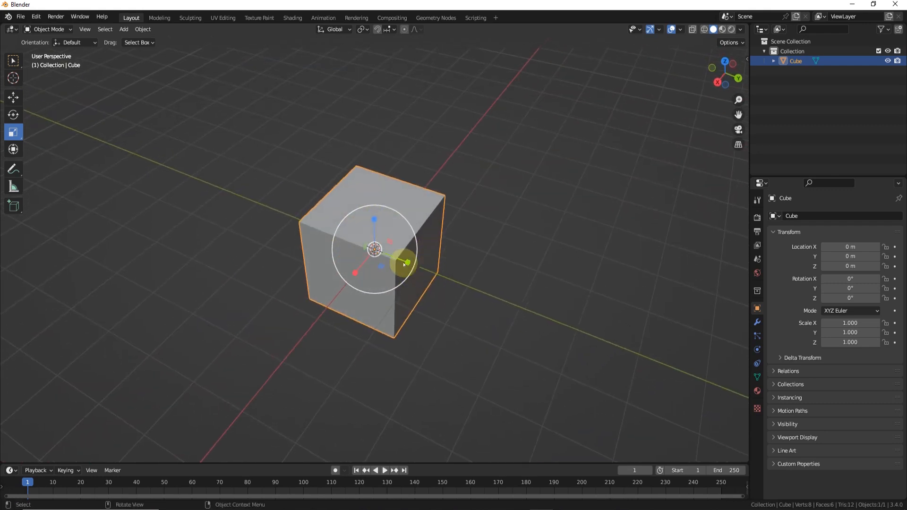
drag(409, 263, 325, 306)
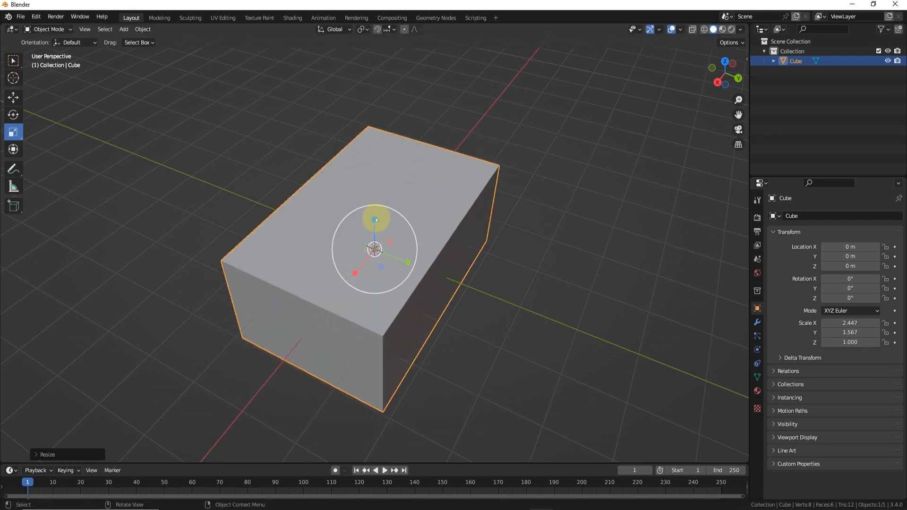
drag(375, 219, 367, 164)
Enlarge the cube with the Scale tool's plane handles, to about X 6.913, Y 5.108, Z 4.456
scroll(415, 245, down, 3)
middle_drag(565, 300, 538, 275)
scroll(538, 275, up, 1)
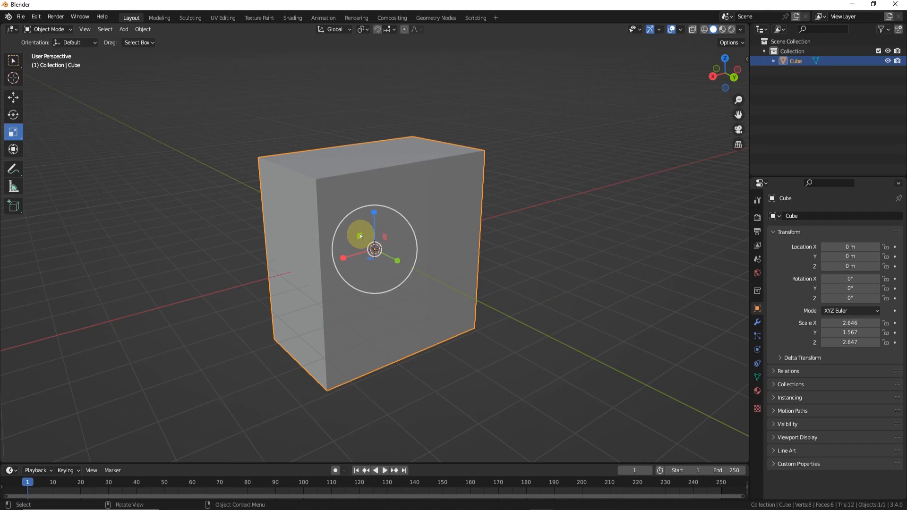
drag(360, 238, 493, 272)
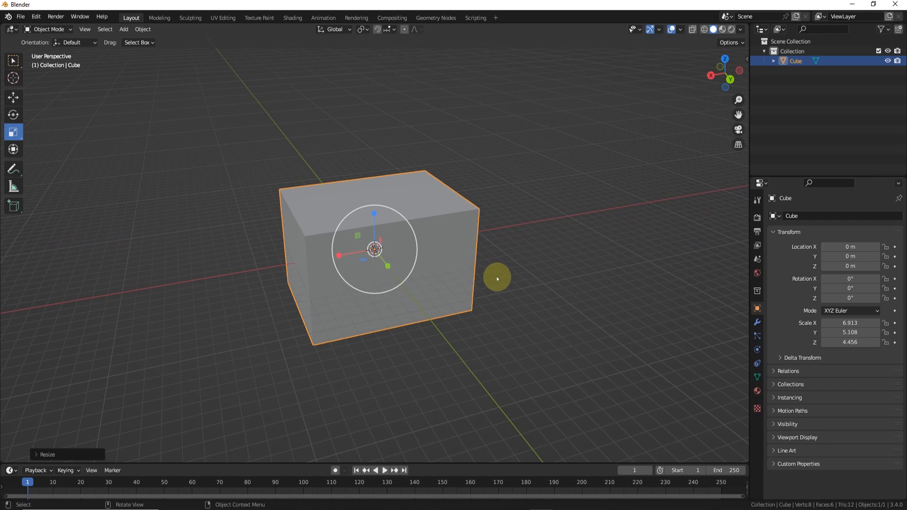
Try scaling the cube uniformly and rotating it around the viewing axis, cancelling each transform
key(s)
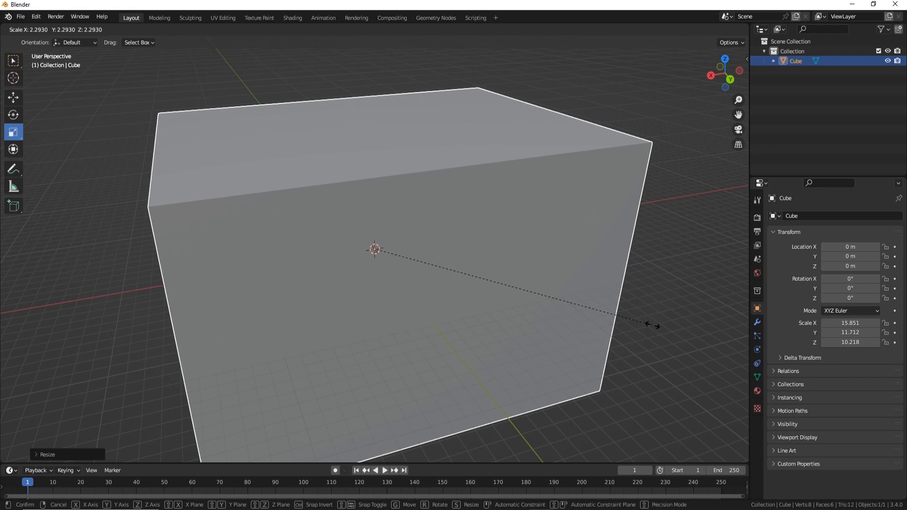
right_click(648, 324)
middle_drag(438, 307, 450, 324)
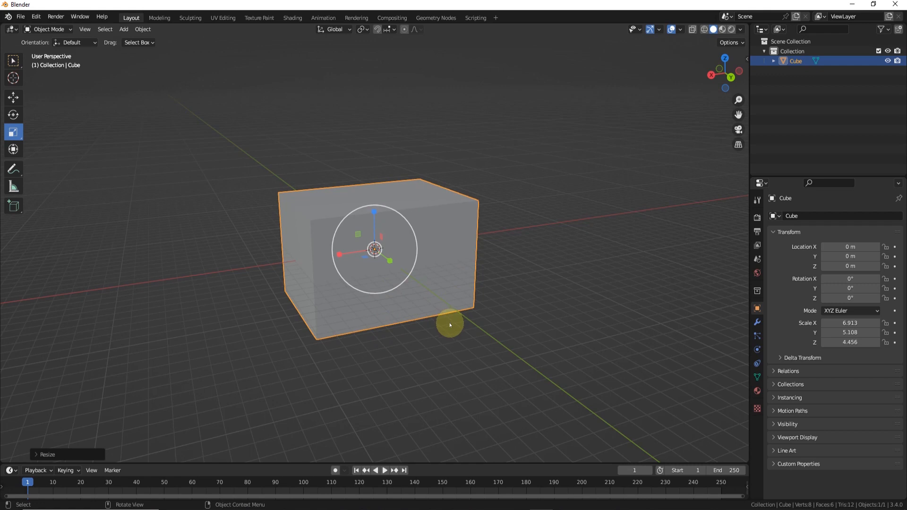
key(r)
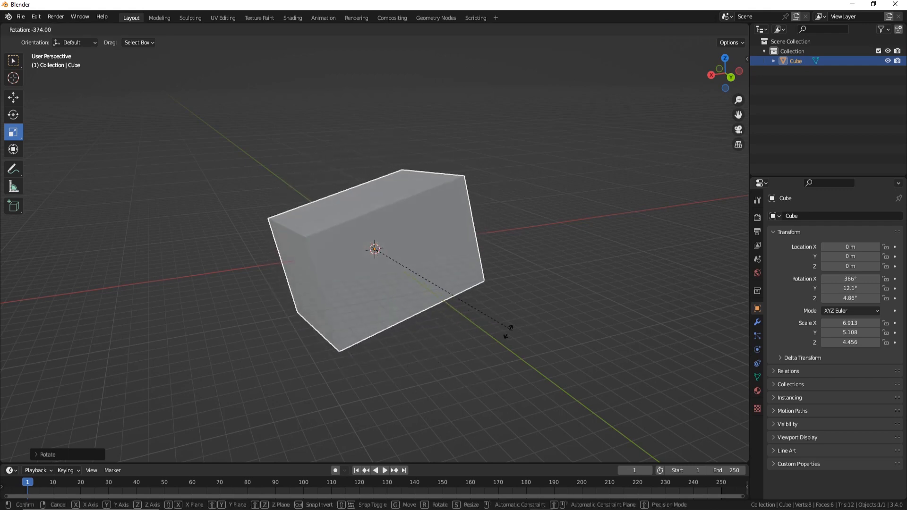
key(Escape)
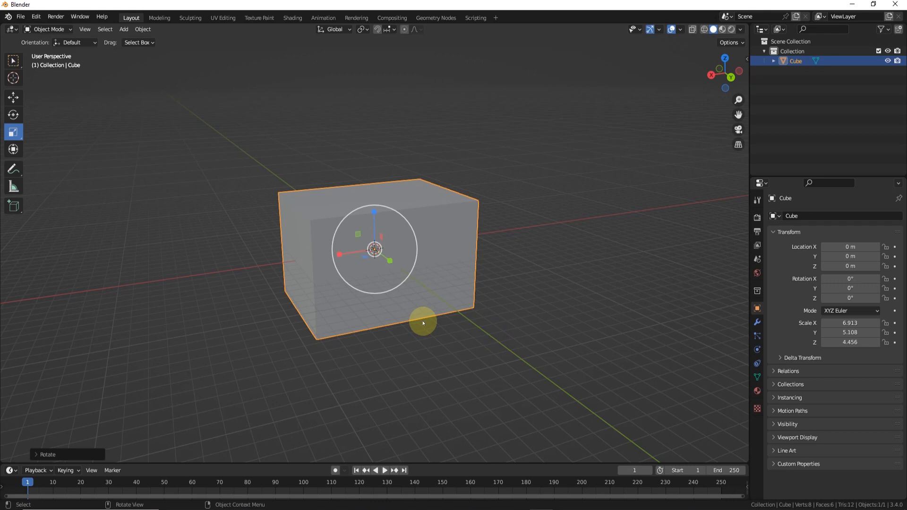
click(502, 325)
click(353, 255)
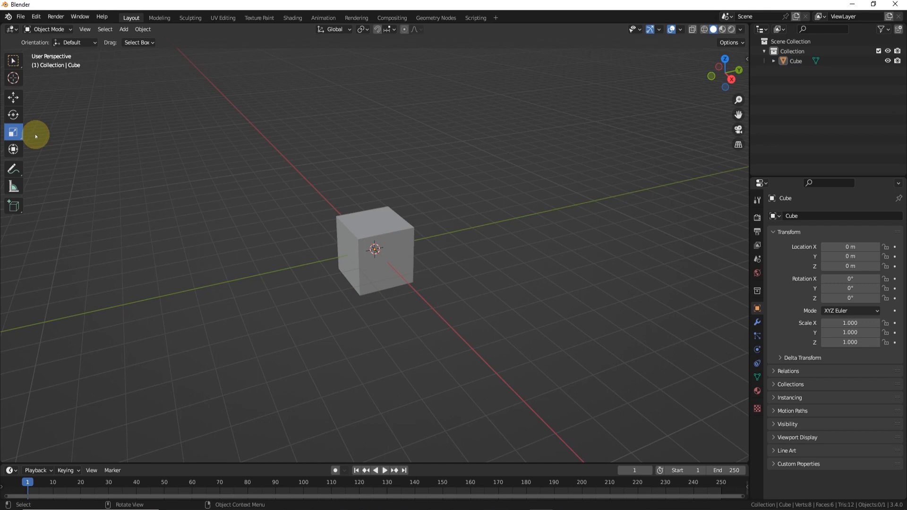
Scale the cube from an upper corner with the Scale Cage tool, to about 1.446 on all axes
drag(13, 132, 66, 163)
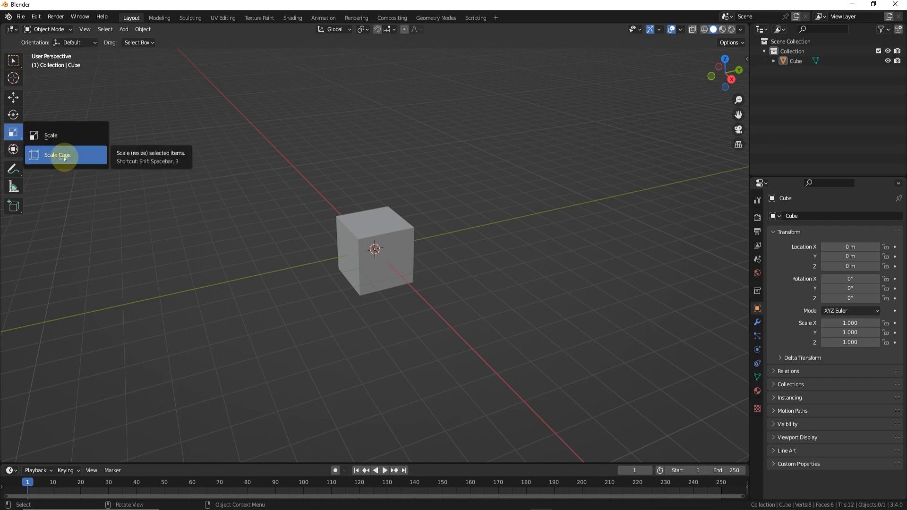
click(70, 154)
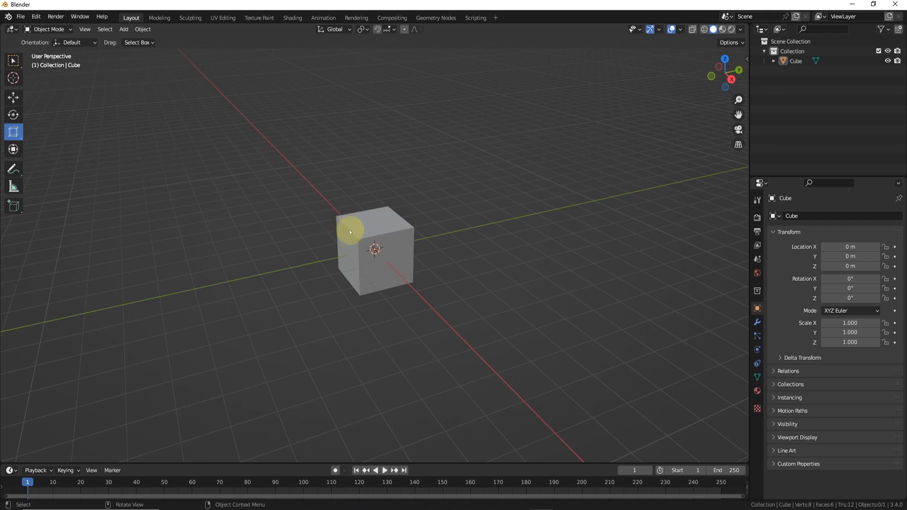
click(360, 224)
middle_drag(404, 237, 316, 235)
scroll(373, 237, down, 5)
scroll(373, 236, up, 5)
middle_drag(373, 237, 406, 229)
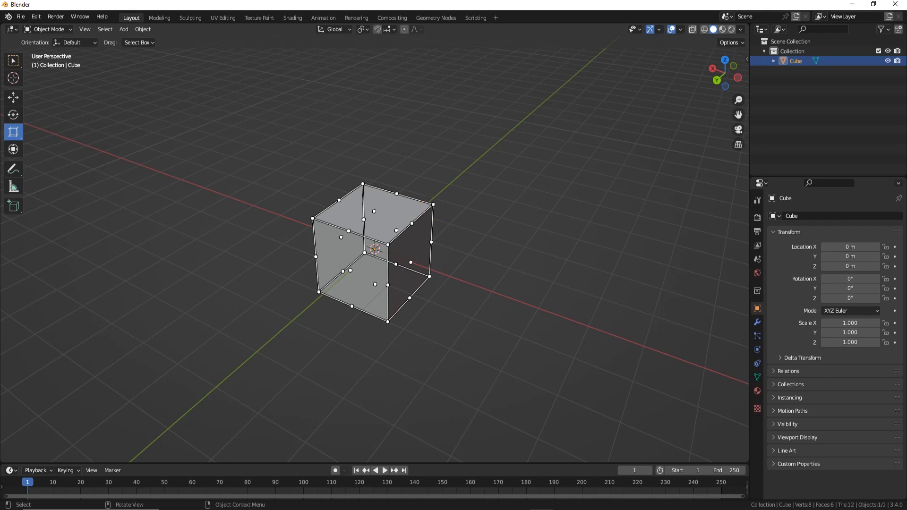
drag(433, 204, 489, 166)
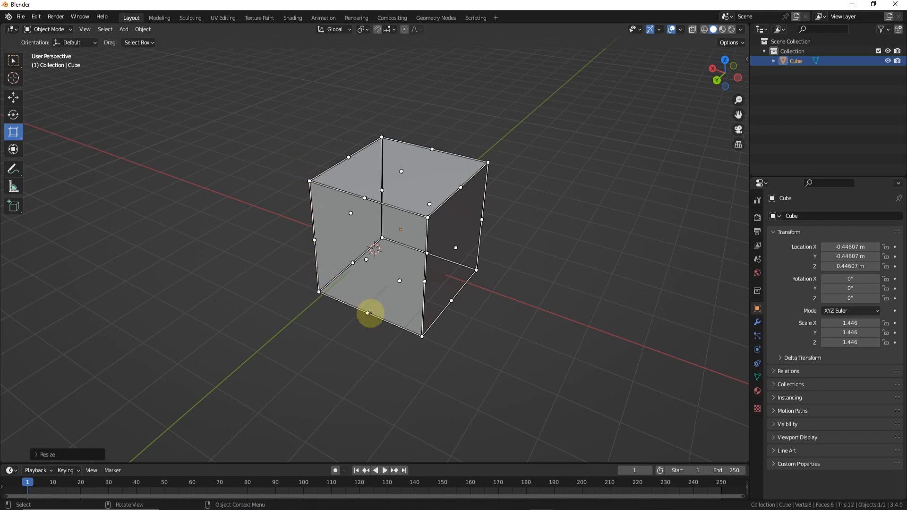
Scale the cube from a vertical edge of the cage to about 2.34 in X and Y, and adjust it from the top face
middle_drag(380, 305, 326, 271)
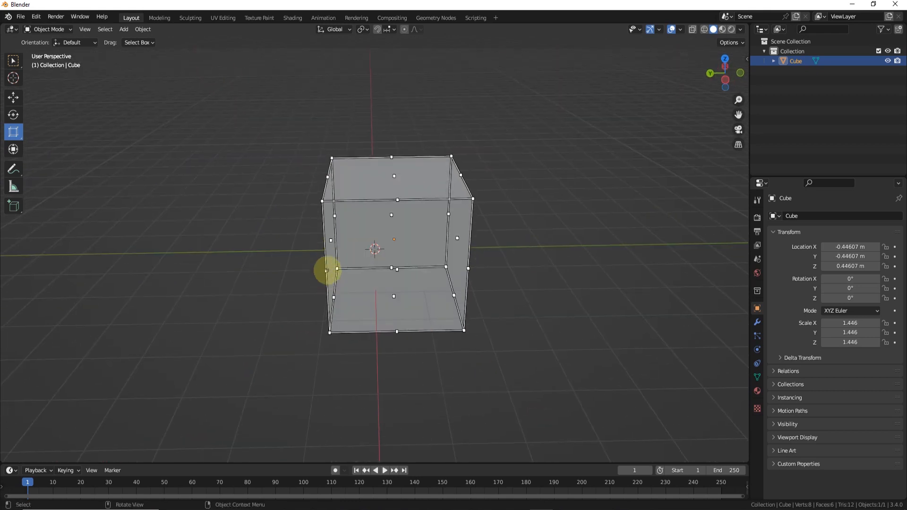
drag(327, 271, 236, 289)
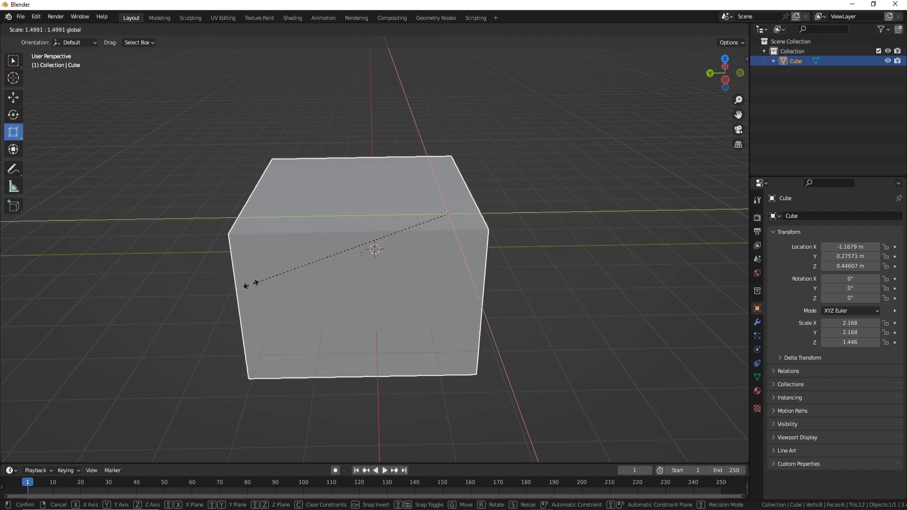
click(441, 263)
middle_drag(441, 263, 441, 171)
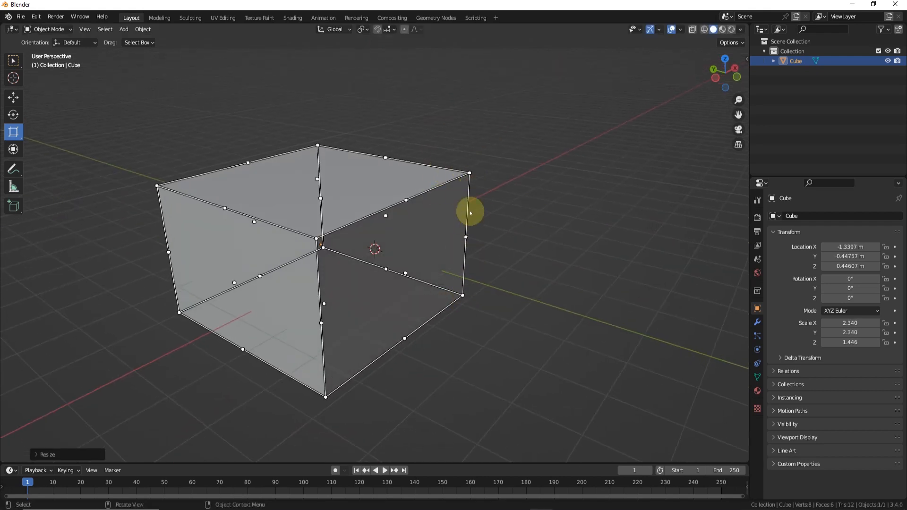
middle_drag(459, 255, 335, 179)
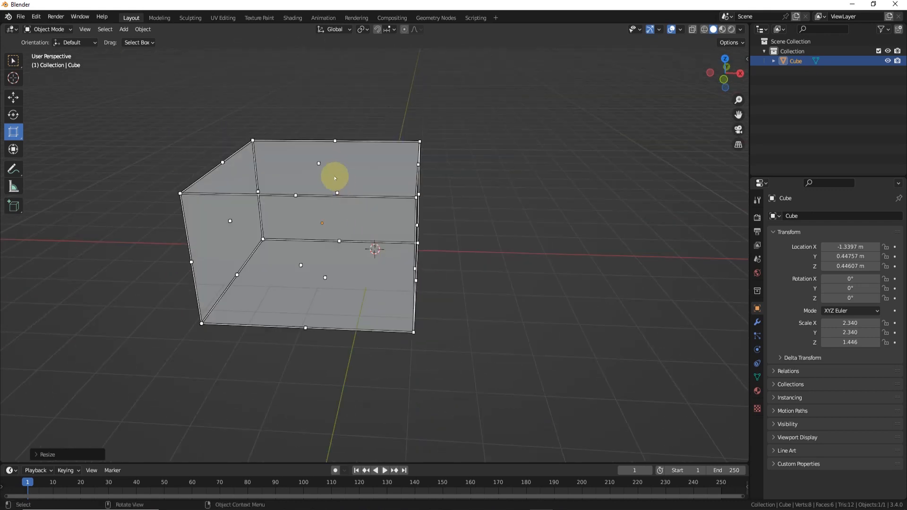
mouse_move(318, 162)
mouse_down()
mouse_move(320, 105)
mouse_move(314, 192)
mouse_move(319, 160)
mouse_up()
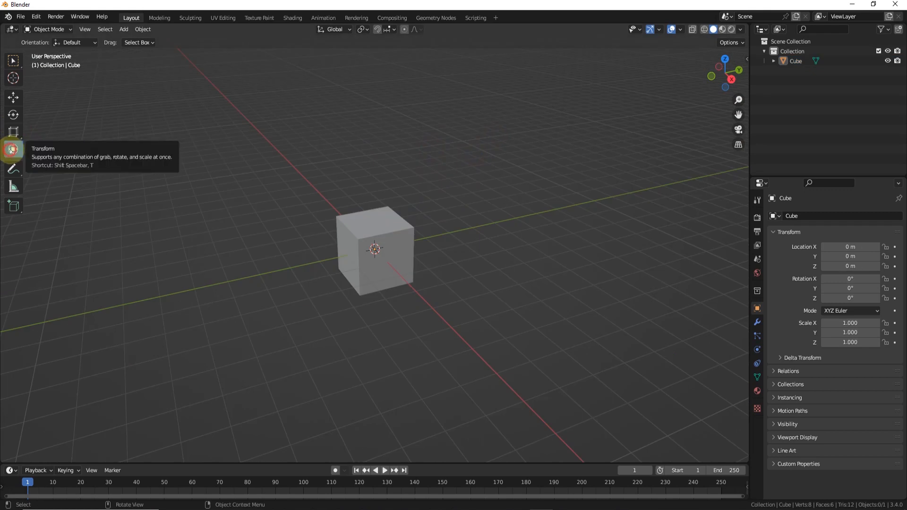
Move the cube with the Transform tool along X to about 2.73 m and along Y to about 1.18 m
click(13, 149)
click(394, 239)
middle_drag(478, 222, 189, 246)
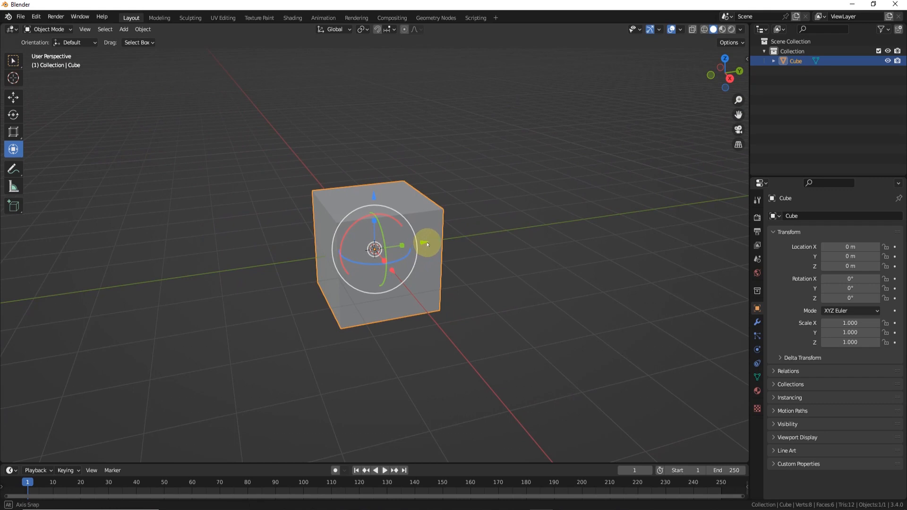
middle_drag(427, 244, 368, 254)
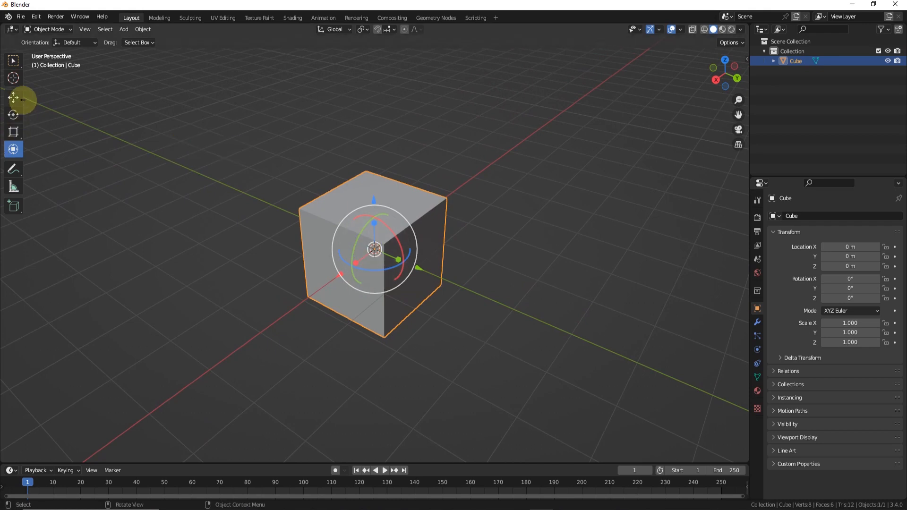
middle_drag(369, 284, 338, 252)
scroll(358, 246, up, 2)
scroll(357, 246, up, 1)
scroll(359, 249, down, 3)
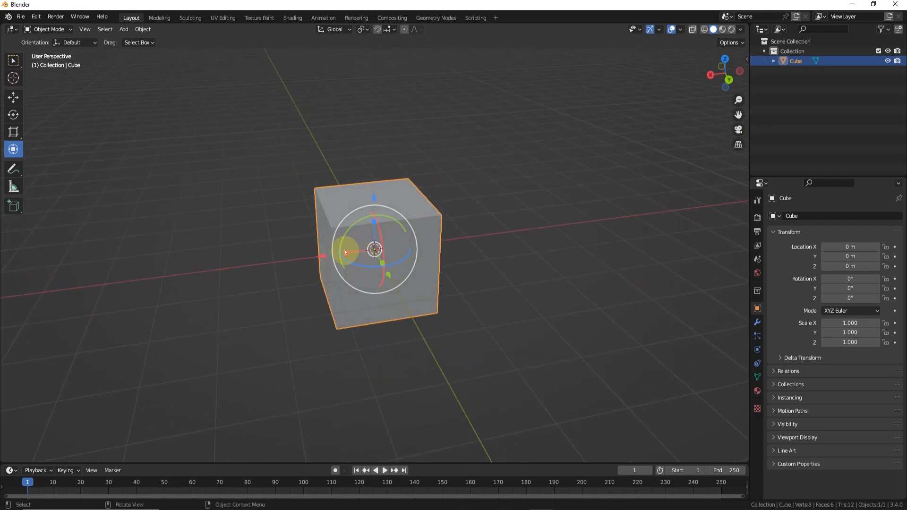
drag(320, 256, 178, 264)
middle_drag(318, 254, 415, 246)
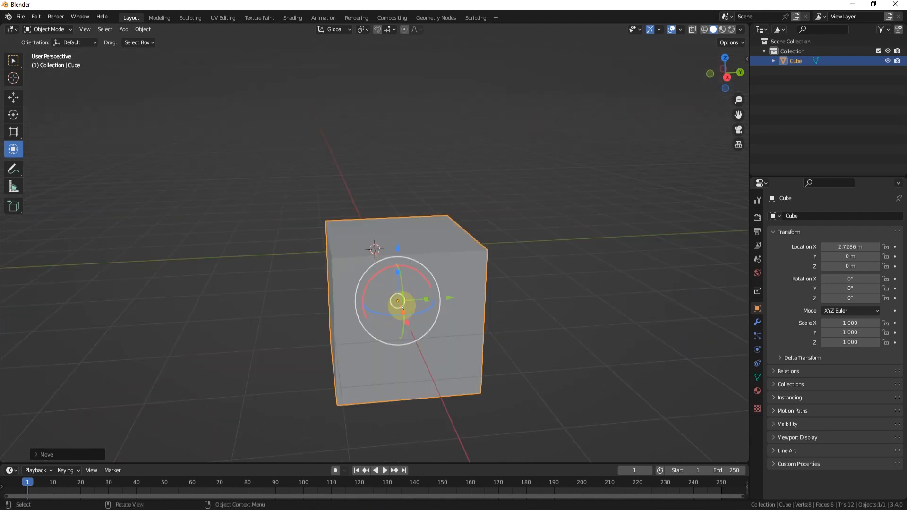
scroll(403, 306, down, 4)
drag(436, 273, 472, 273)
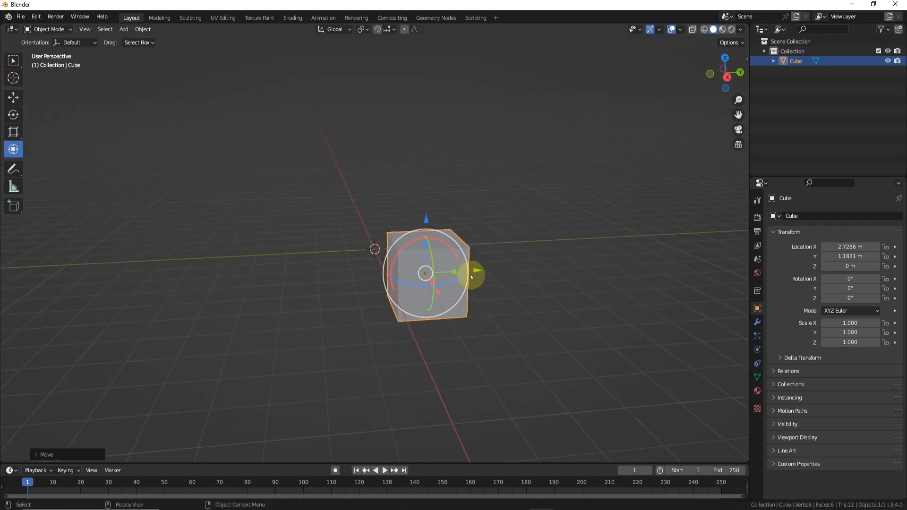
Scale the cube along X to about 1.298 and rotate it around X to about -60.8° with the Transform tool
middle_drag(472, 273, 279, 298)
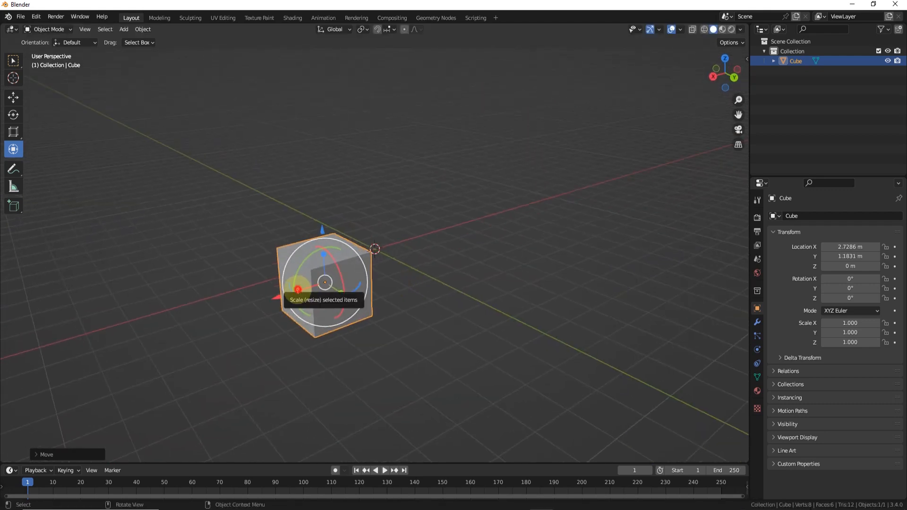
mouse_move(298, 289)
mouse_down()
mouse_move(205, 297)
mouse_move(289, 291)
mouse_up()
middle_drag(342, 296, 374, 298)
drag(388, 275, 371, 294)
middle_drag(372, 294, 342, 284)
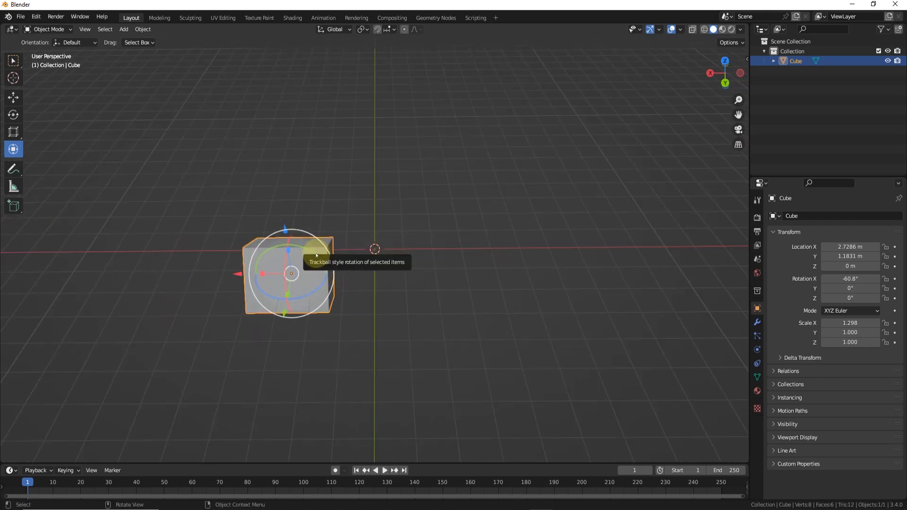
Rotate the cube around Y to about 1.36°, and freely with trackball rotation to about X -130°, Y 2.79°, Z 161°
drag(318, 259, 340, 264)
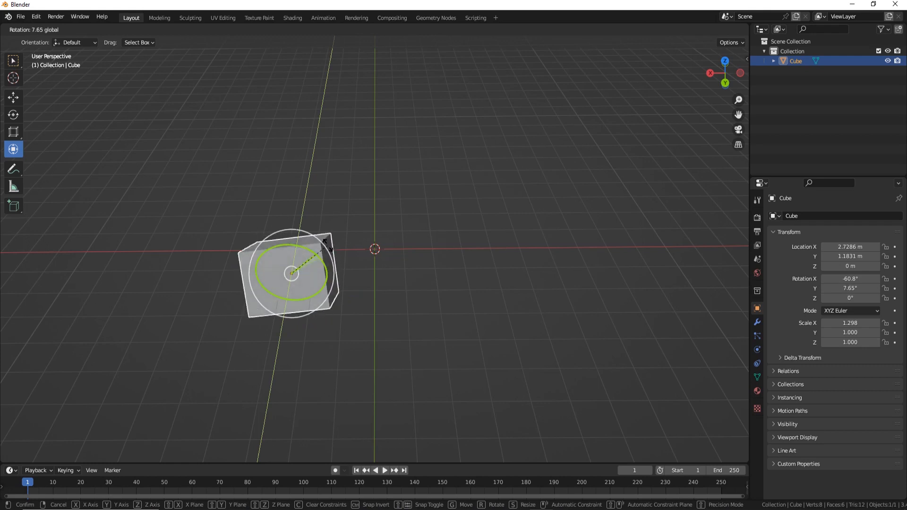
drag(338, 252, 331, 250)
middle_drag(330, 251, 364, 250)
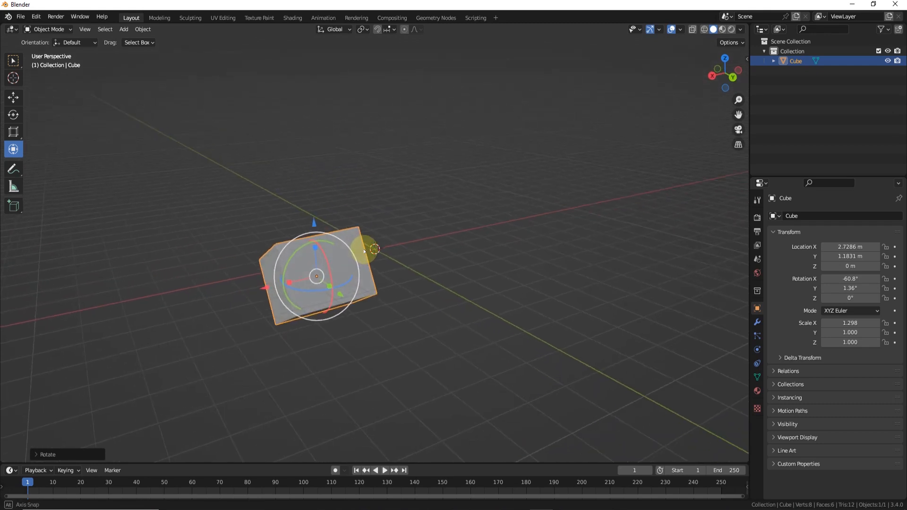
drag(302, 289, 310, 253)
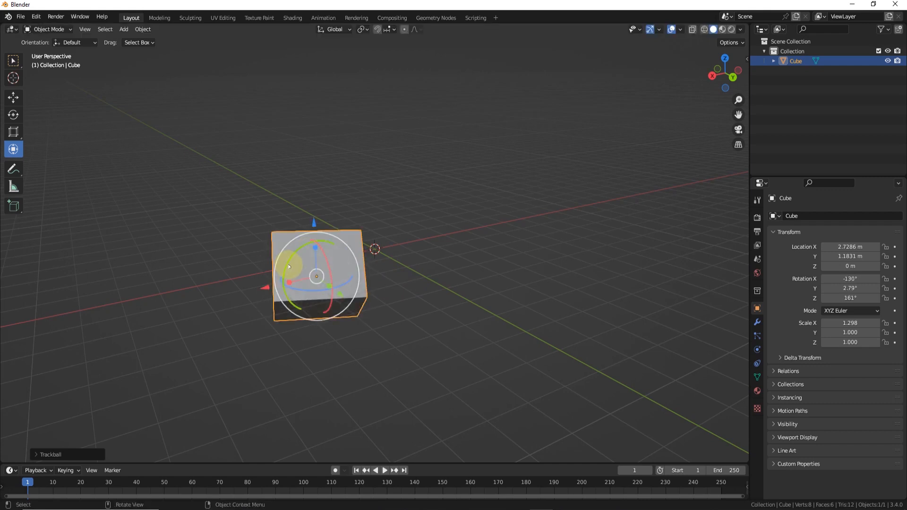
drag(296, 291, 447, 267)
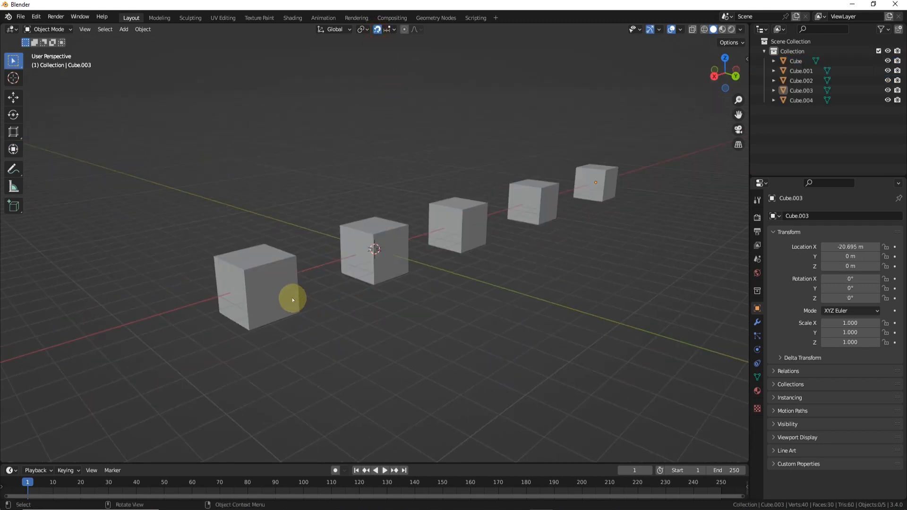
middle_drag(486, 246, 428, 272)
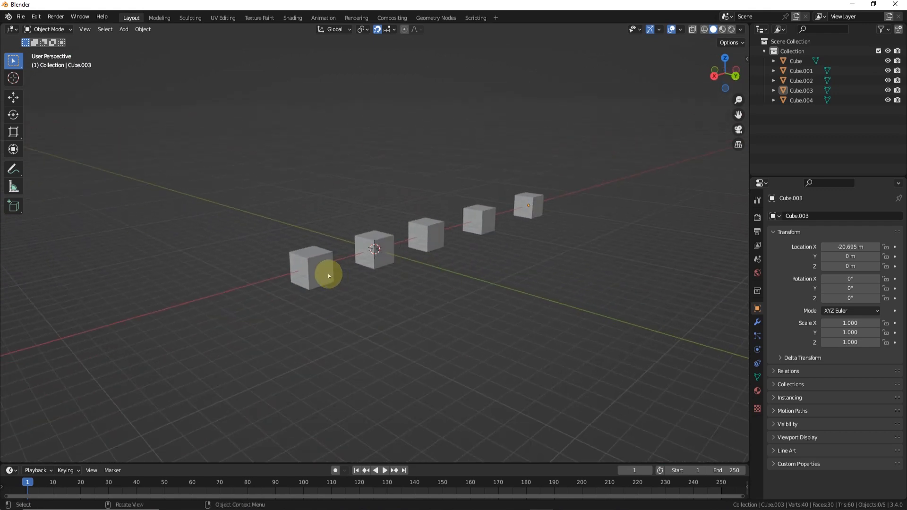
Move the end cube nearest the viewer with snapping on to Y -6 m, and reposition it at X 4.5825 m, Y -5 m, Z 2 m
middle_drag(344, 282, 375, 290)
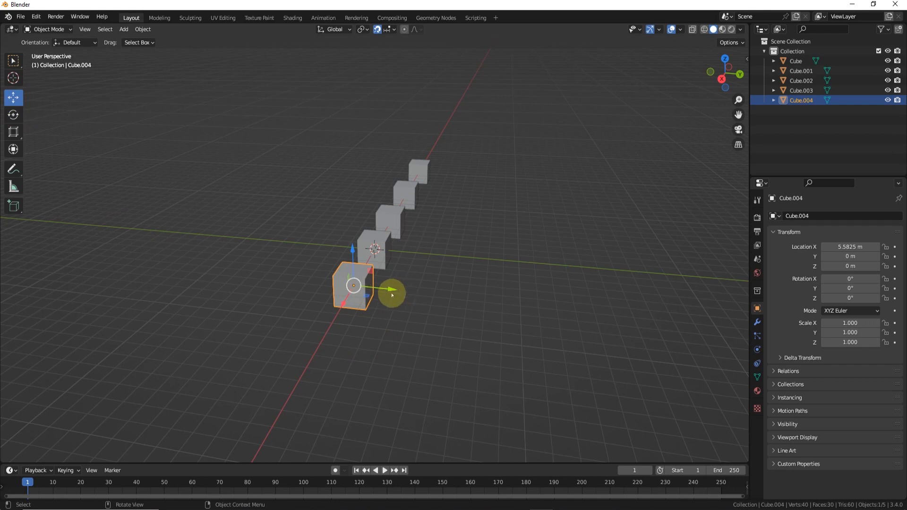
drag(392, 294, 302, 289)
middle_drag(302, 289, 239, 243)
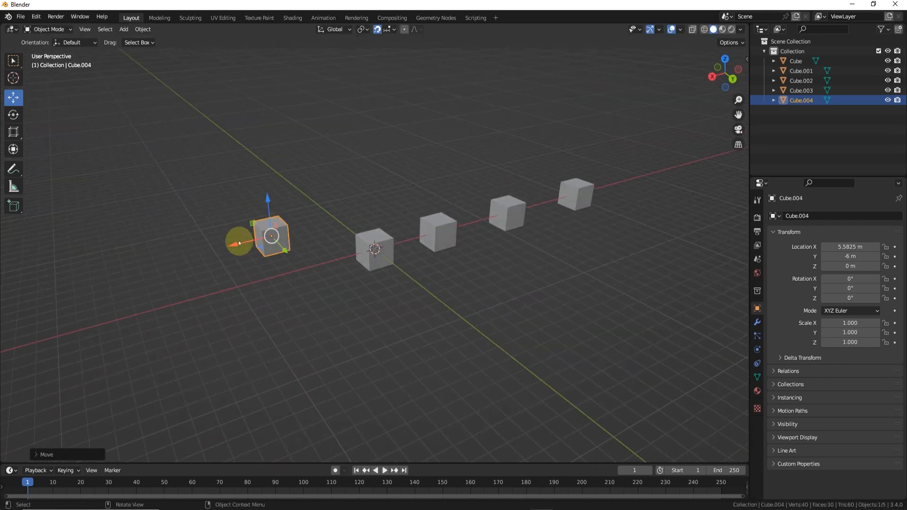
drag(239, 243, 292, 208)
middle_drag(291, 209, 355, 260)
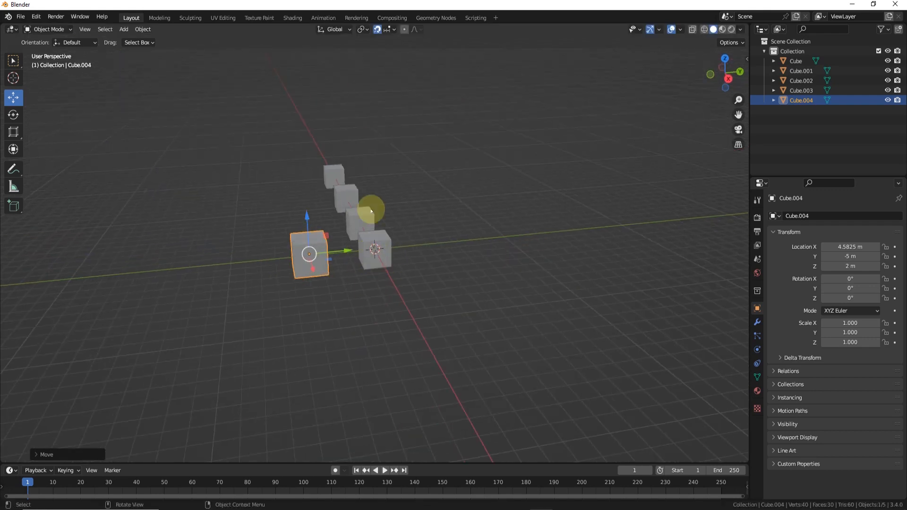
middle_drag(332, 191, 381, 112)
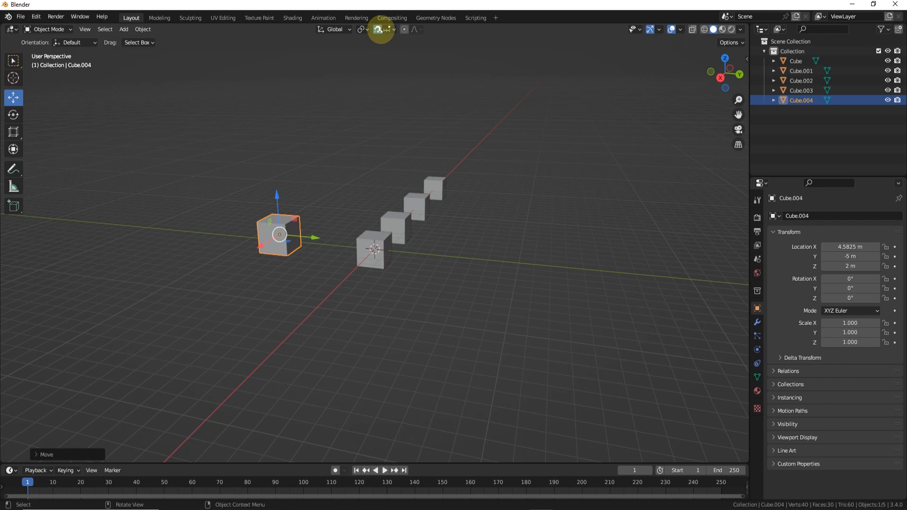
Move the cube freely to X 3.5825 m, Y -1 m, Z -1 m, and bring it back in line with the row at Y 0 and Z 0
drag(280, 236, 349, 284)
middle_drag(386, 290, 364, 284)
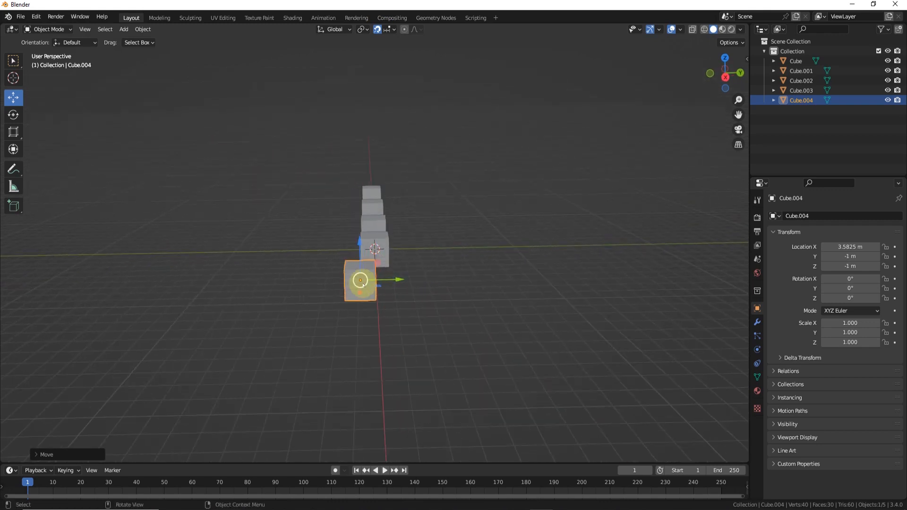
drag(363, 284, 382, 284)
middle_drag(416, 299, 392, 305)
scroll(444, 335, up, 3)
middle_drag(443, 335, 460, 335)
drag(353, 314, 344, 283)
middle_drag(344, 283, 425, 267)
middle_drag(301, 240, 174, 153)
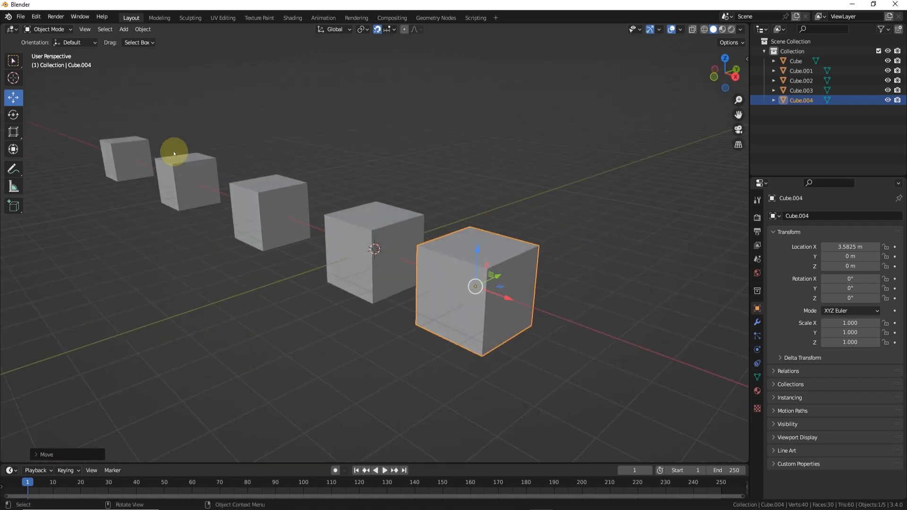
Move the cube along the X axis to 6.5825 m, away from the other cubes in the row
key(shift+r)
middle_drag(502, 311, 444, 314)
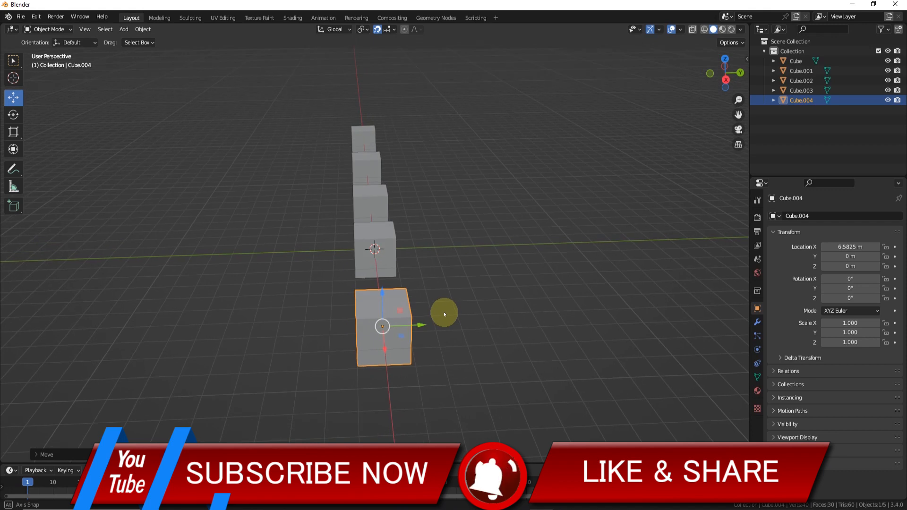
middle_drag(363, 304, 410, 246)
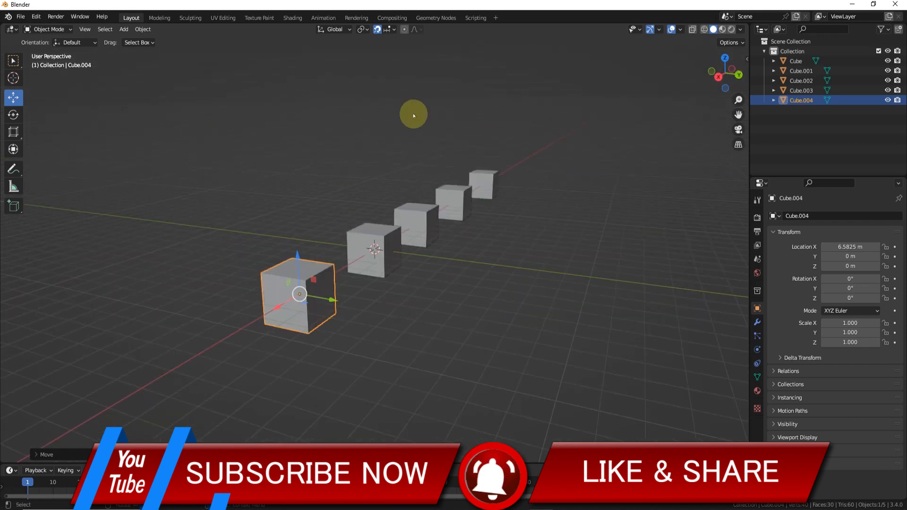
middle_drag(334, 299, 376, 316)
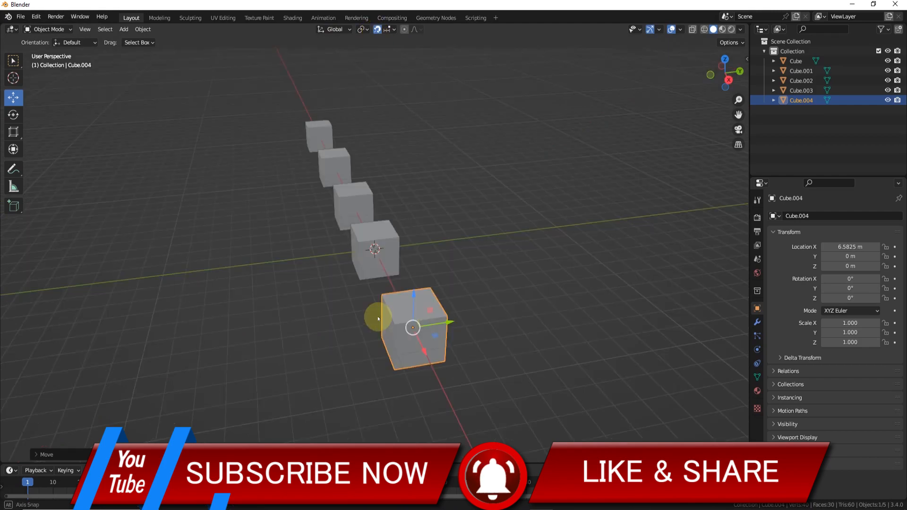